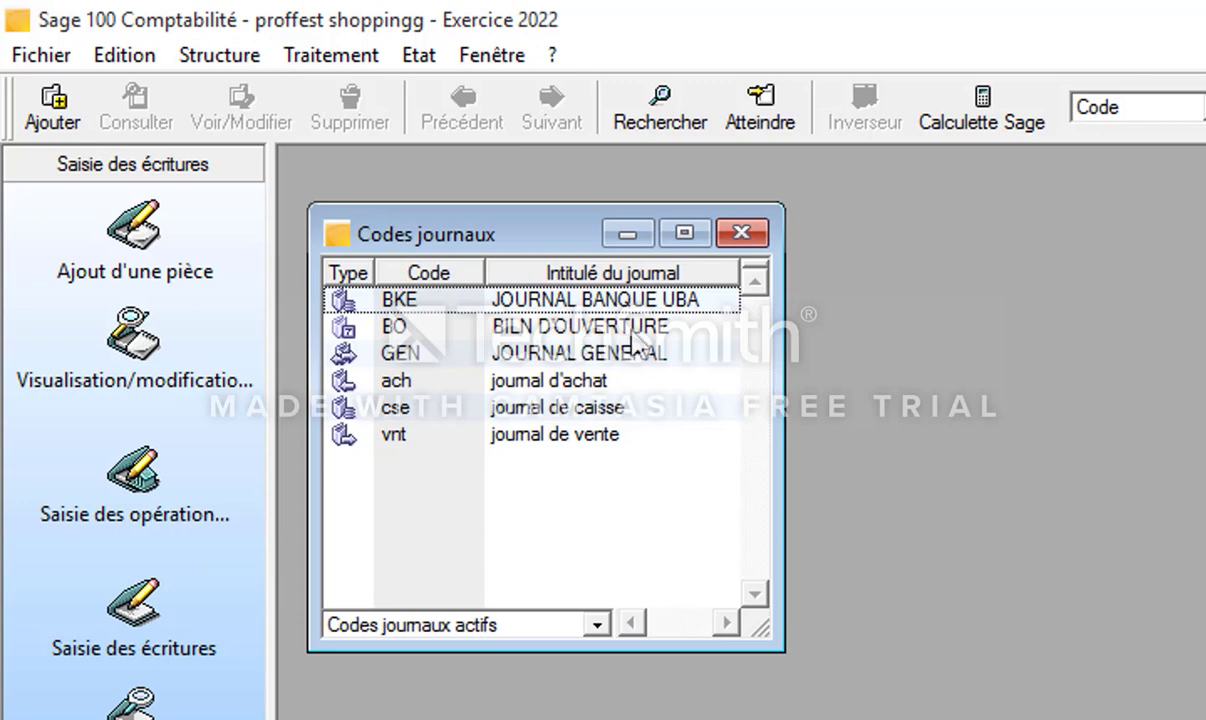
Step: Examine the settings of the BO BILN D'OUVERTURE journal code, then close its record
double_click(618, 329)
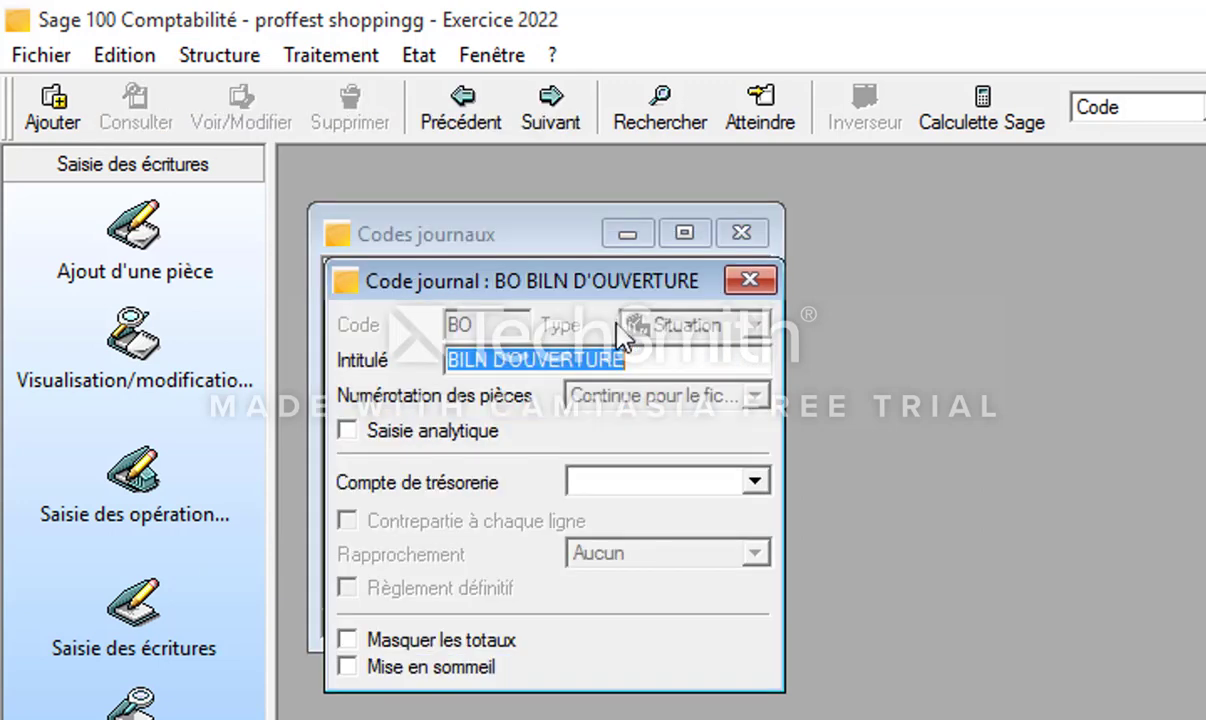
left_click(750, 280)
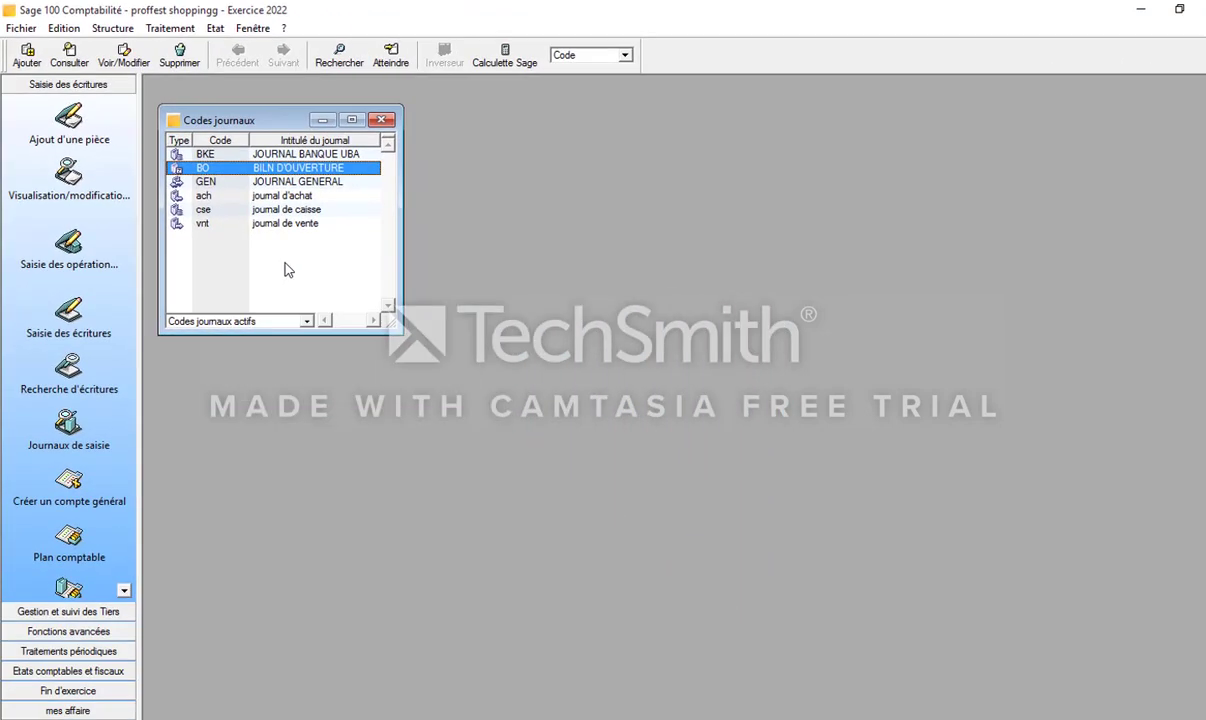
key("ctrl+j")
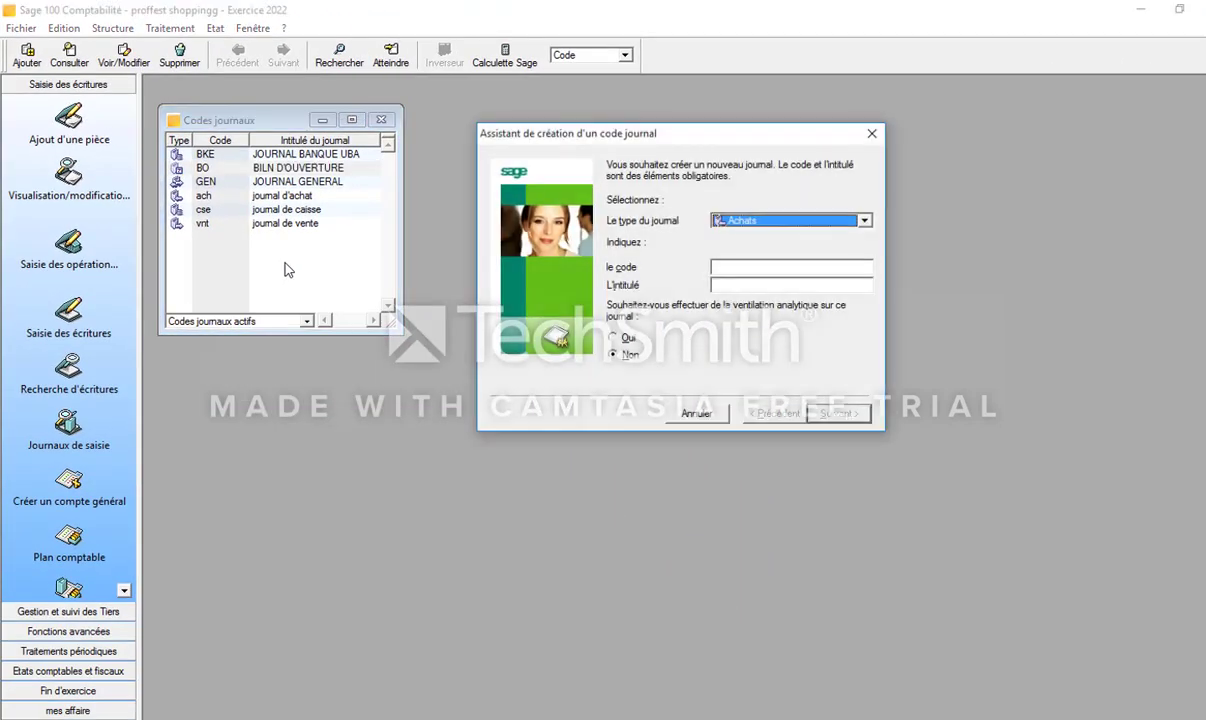
left_click(866, 220)
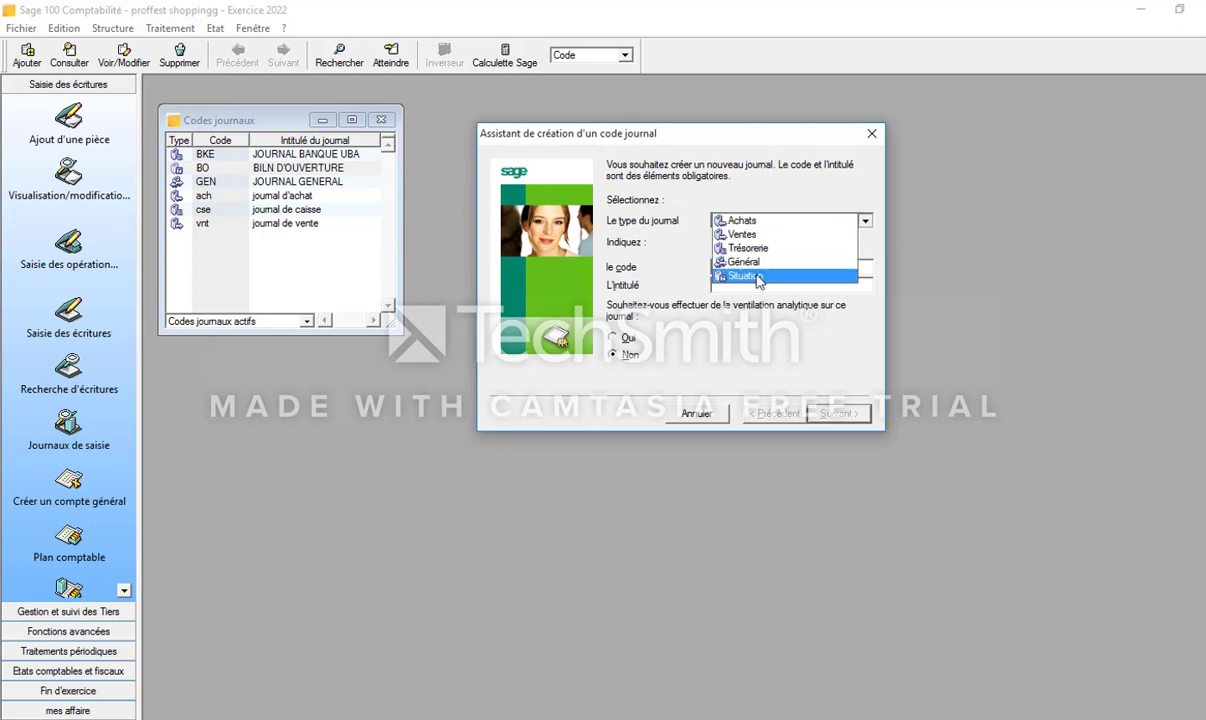
left_click(645, 282)
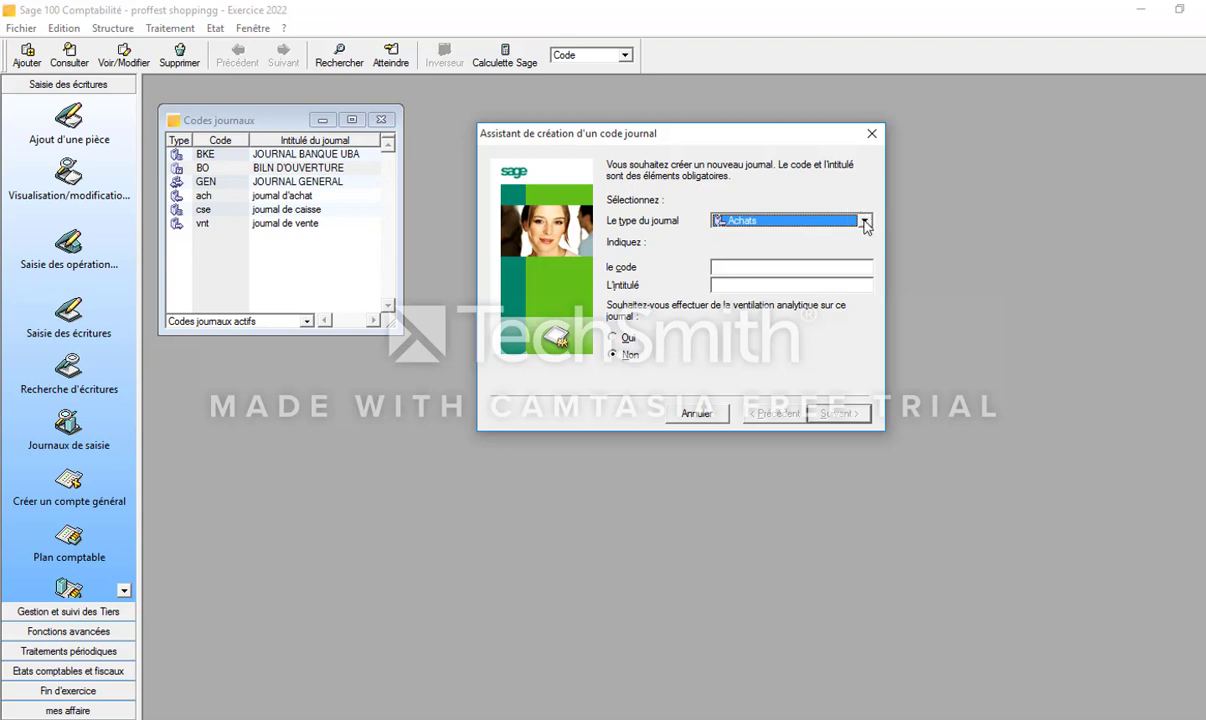
left_click(815, 218)
left_click(781, 276)
left_click(871, 133)
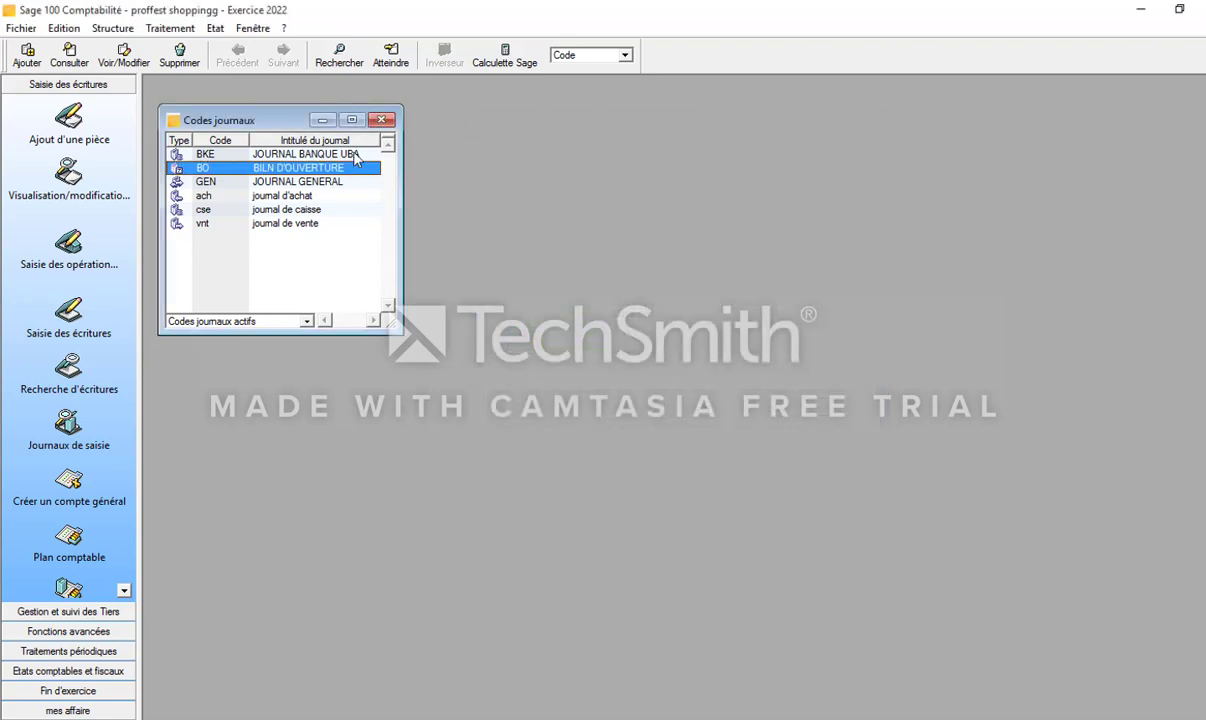
Step: Close the journal codes list and open the list of entry journals by period, maximized
left_click(381, 119)
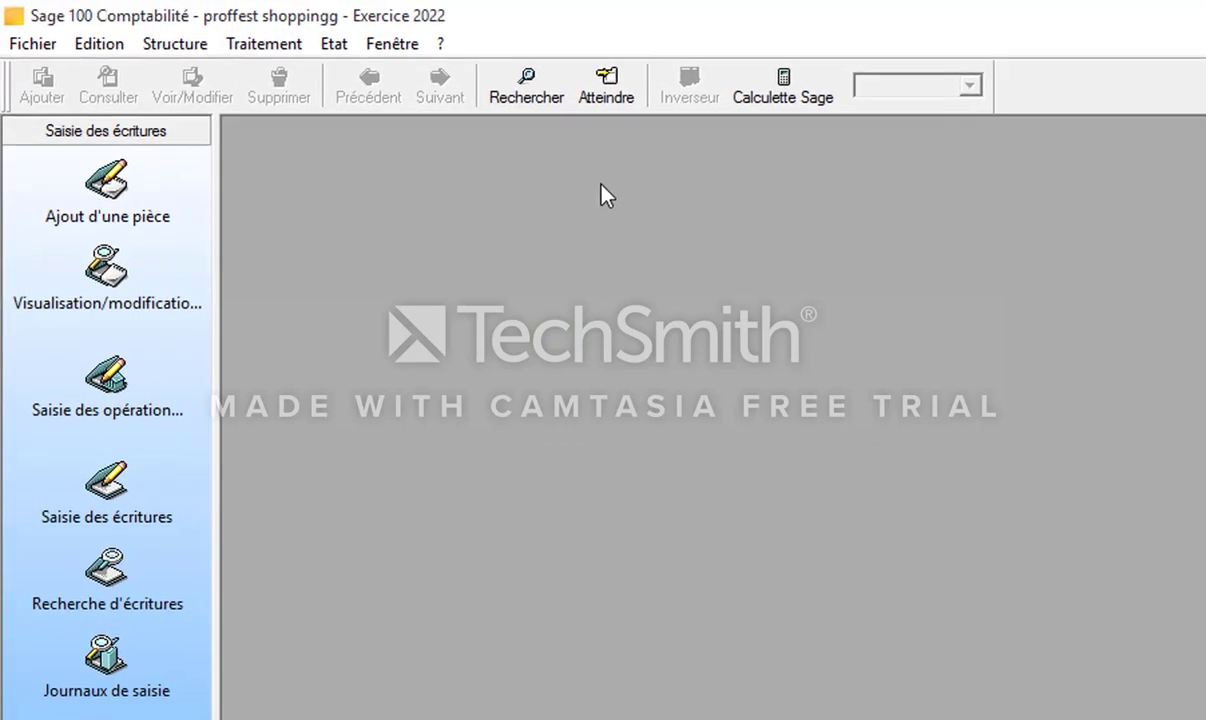
left_click(277, 40)
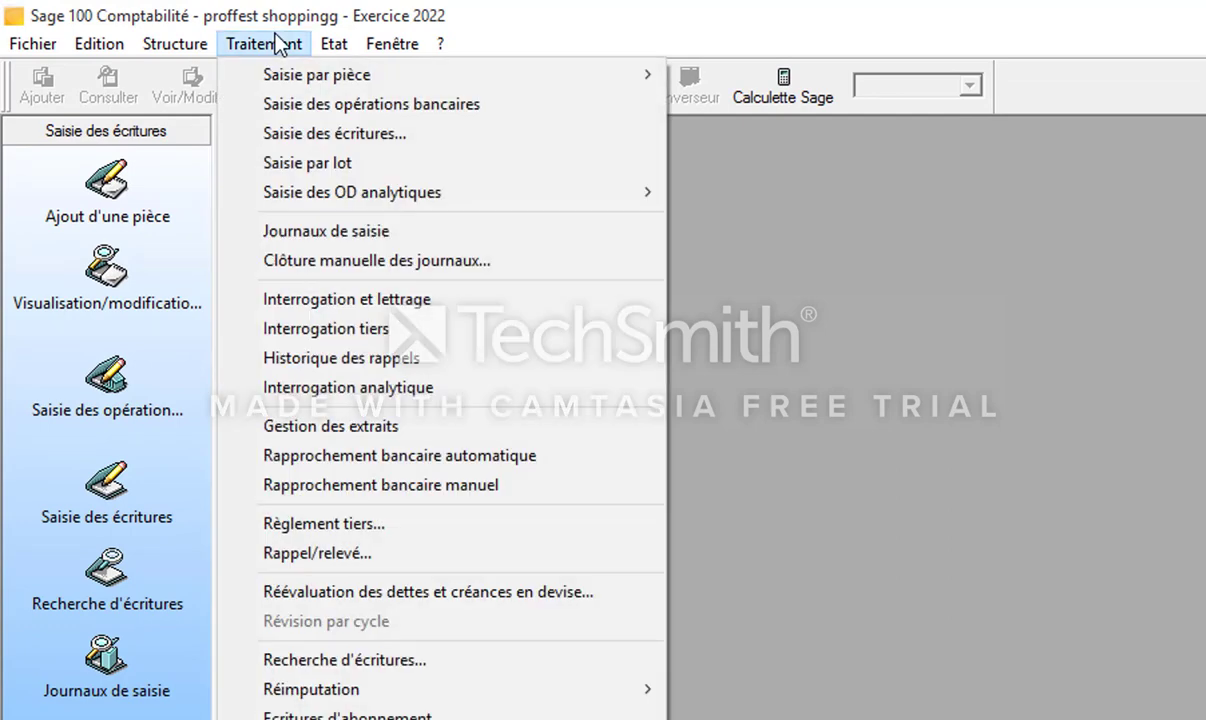
left_click(330, 232)
left_click_drag(614, 229, 716, 229)
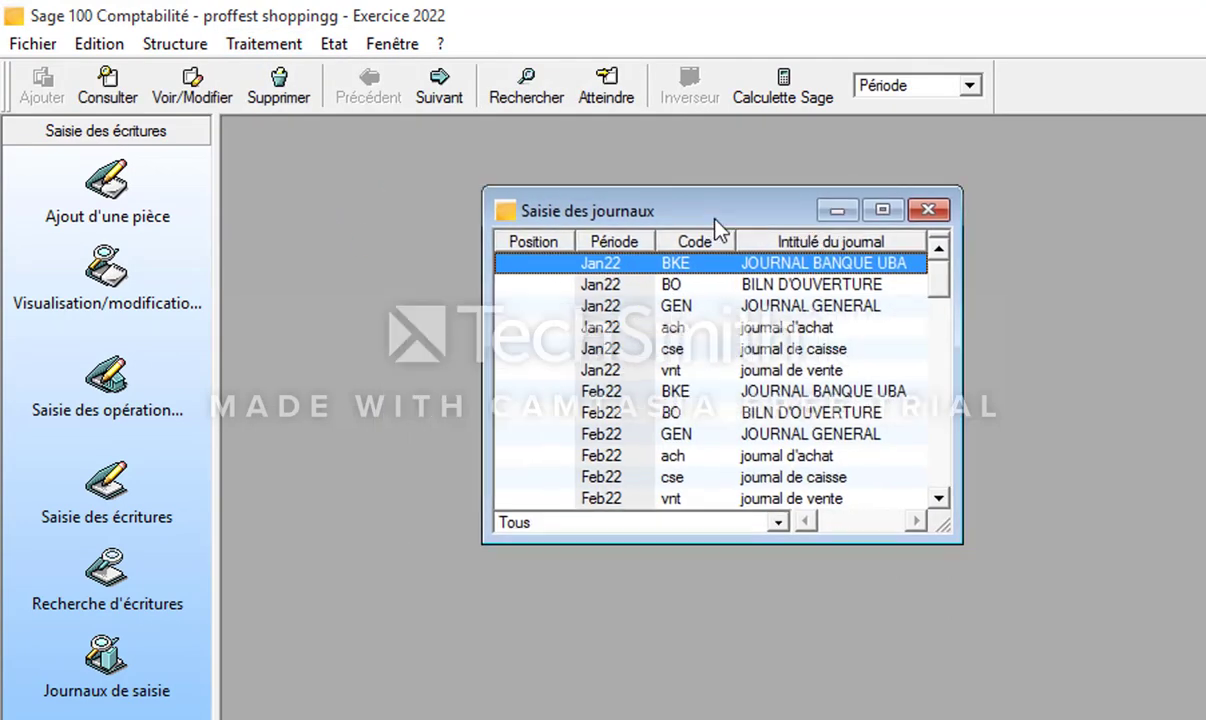
left_click(882, 209)
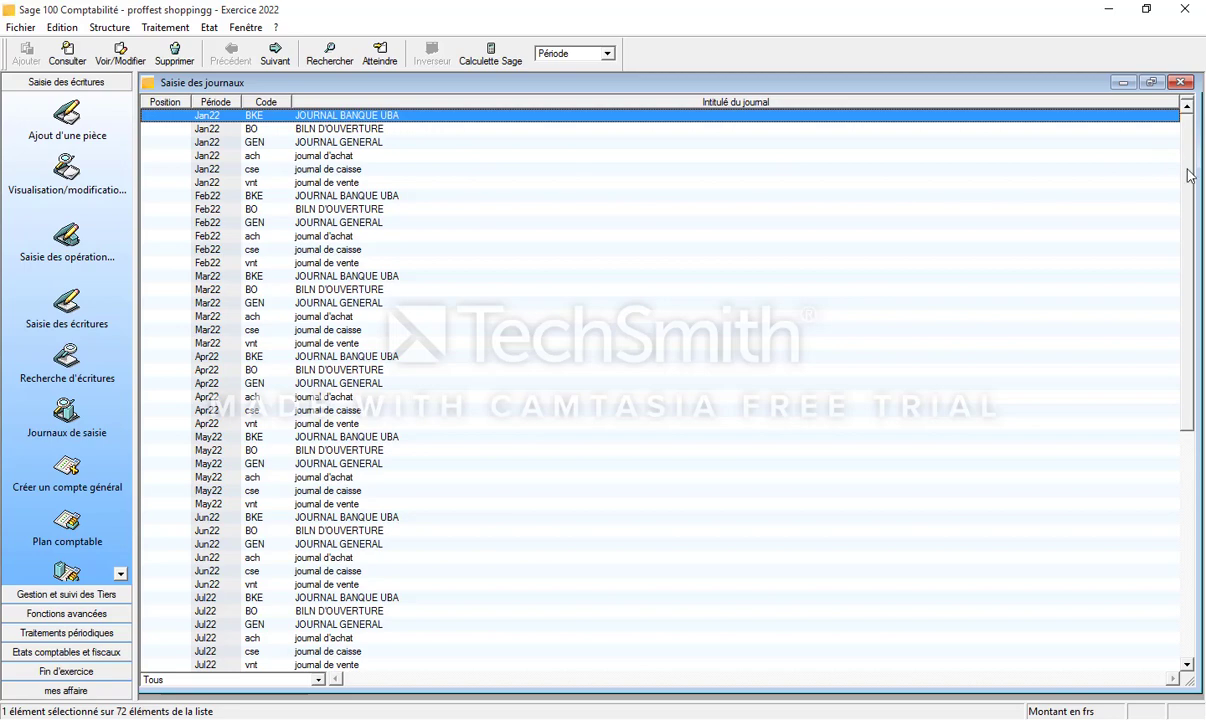
left_click_drag(1186, 163, 1163, 119)
Step: Open the January 2022 BILN D'OUVERTURE journal for entry and maximize it
double_click(338, 130)
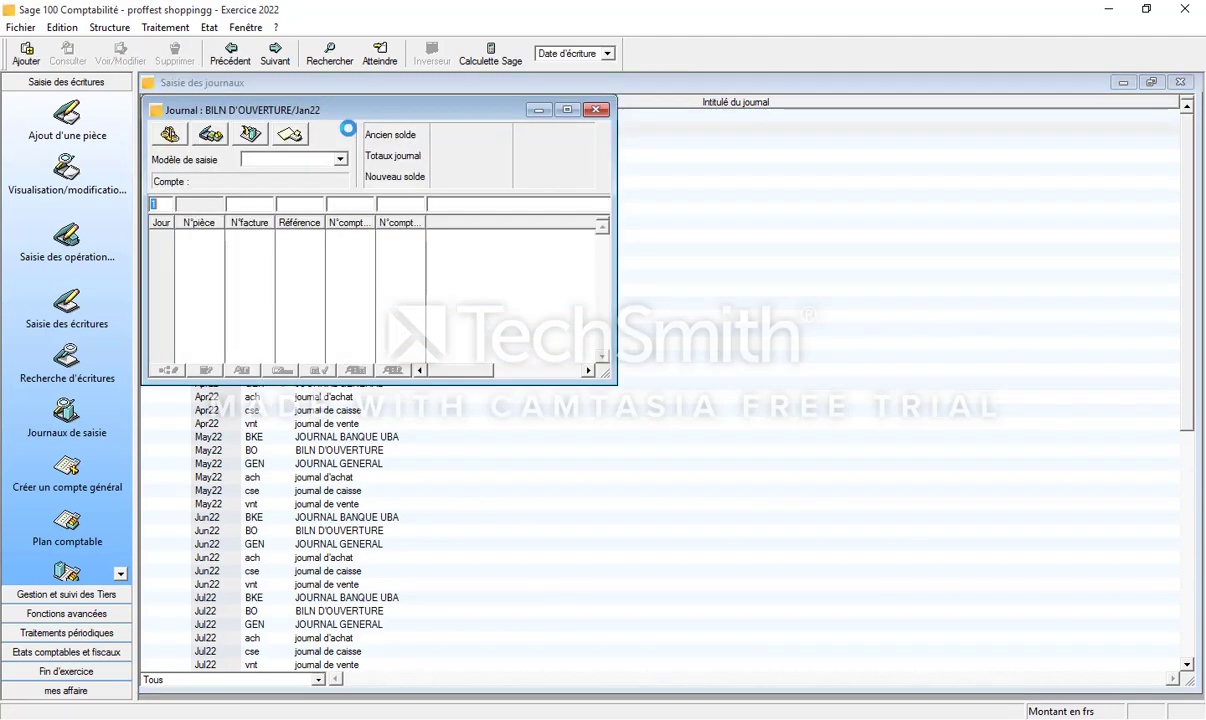
left_click(566, 110)
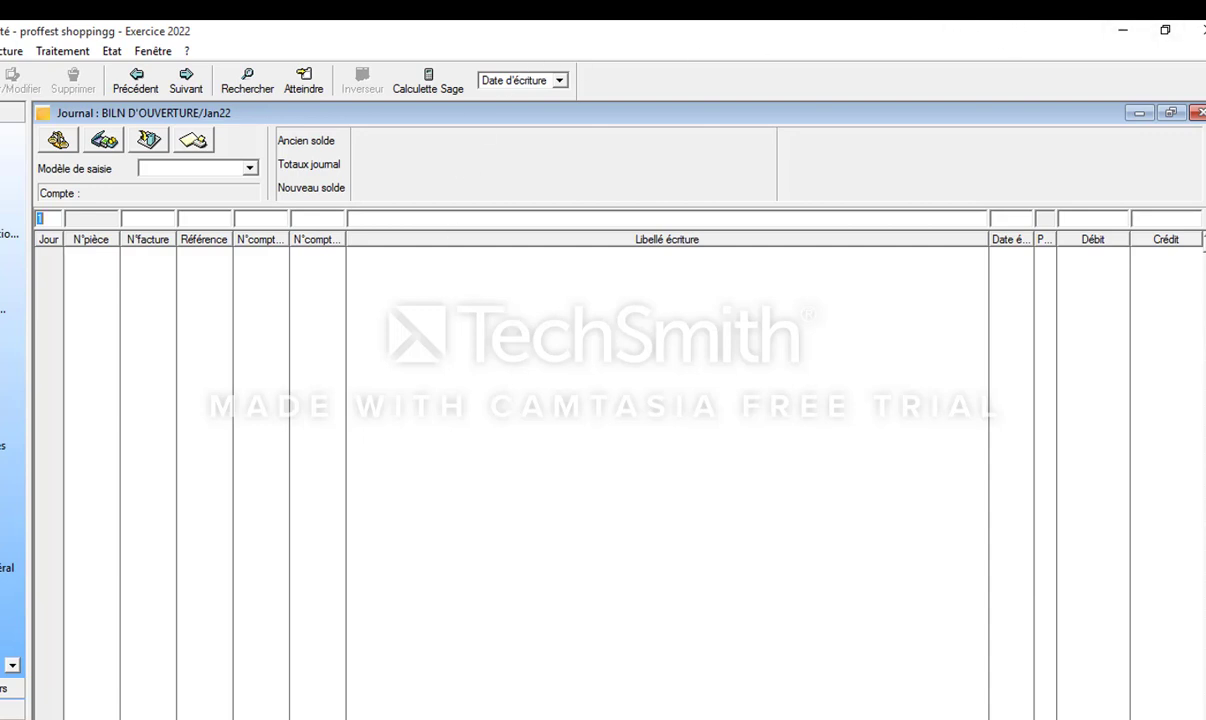
left_click(640, 692)
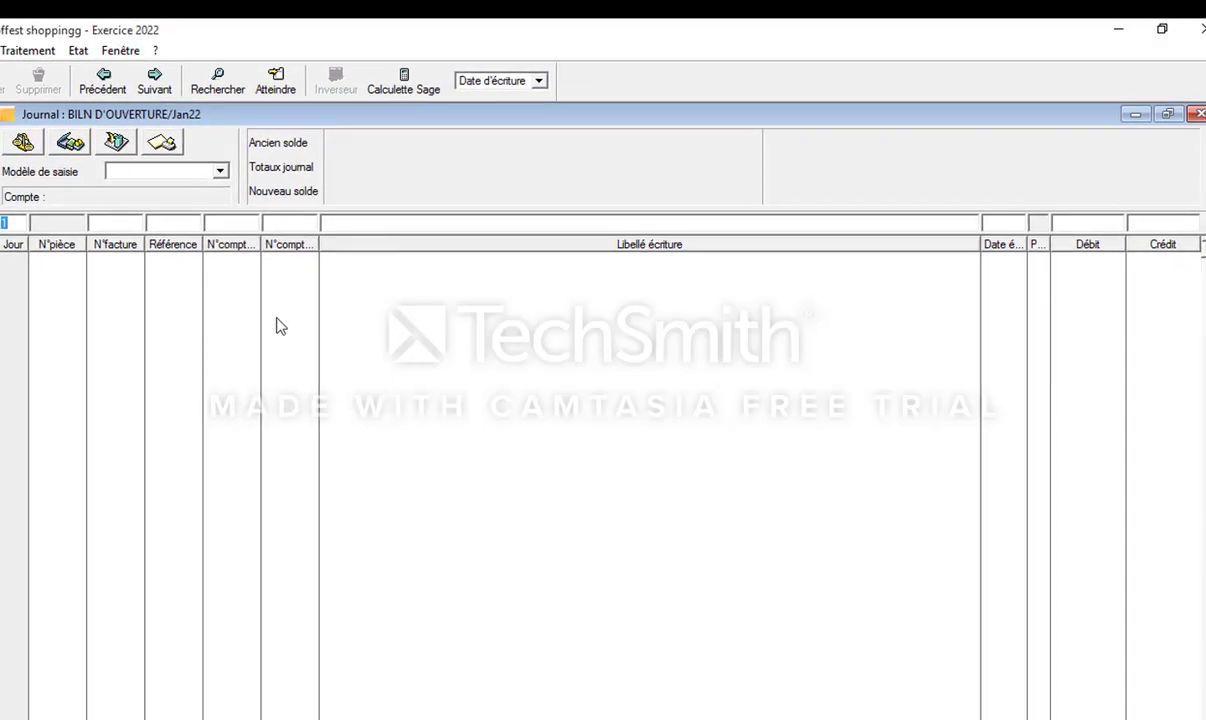
Step: Record an entry line on day 1 for account 1000, labelled CAPITAL, with a credit of 8000000, following the Word balance table
left_click(220, 224)
type("1000")
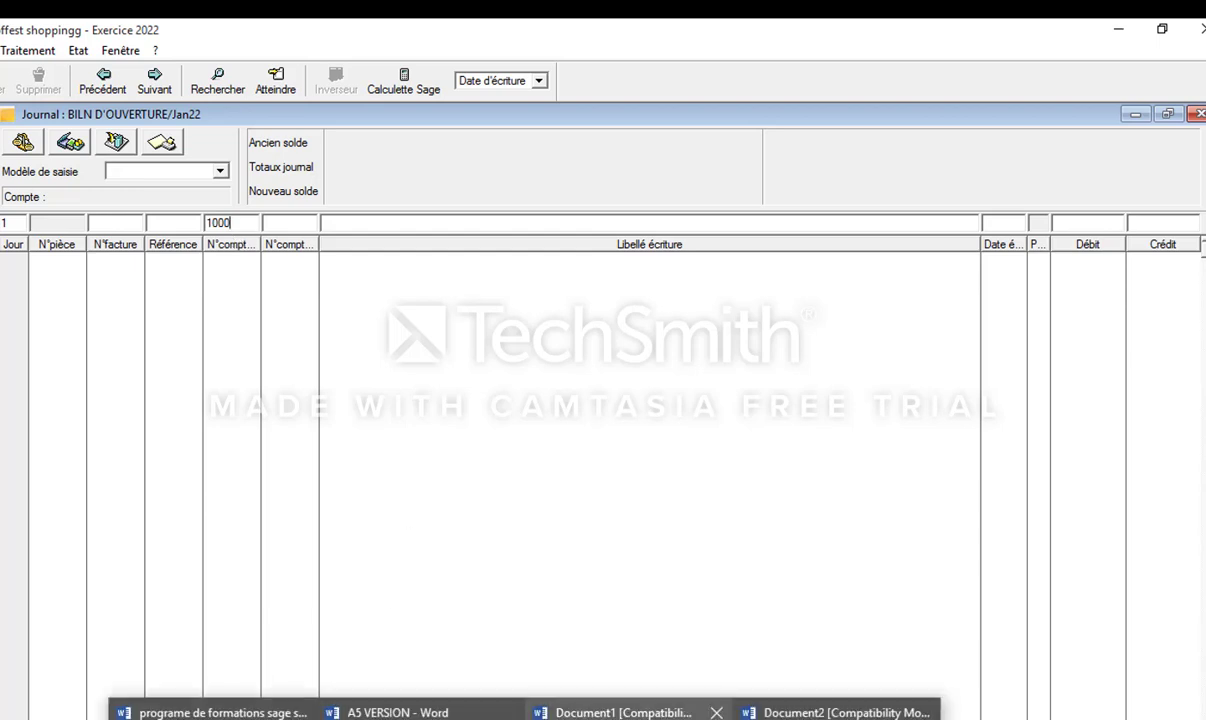
left_click(610, 705)
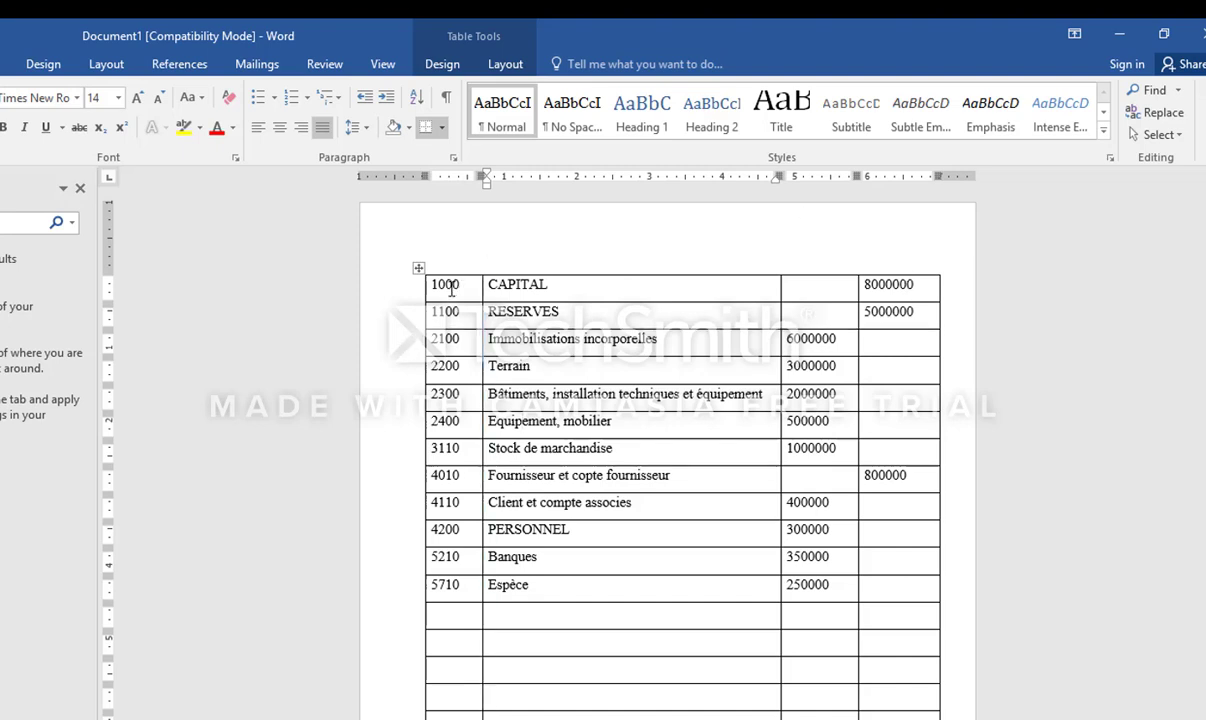
left_click(480, 714)
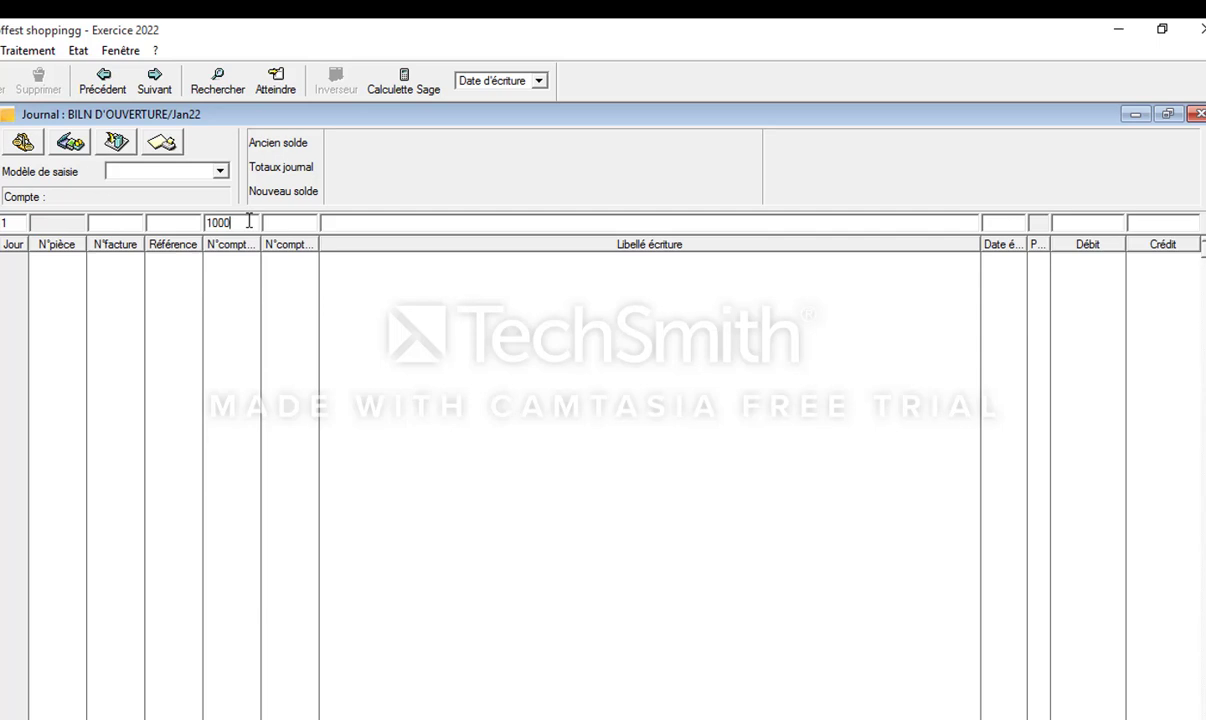
left_click(0, 50)
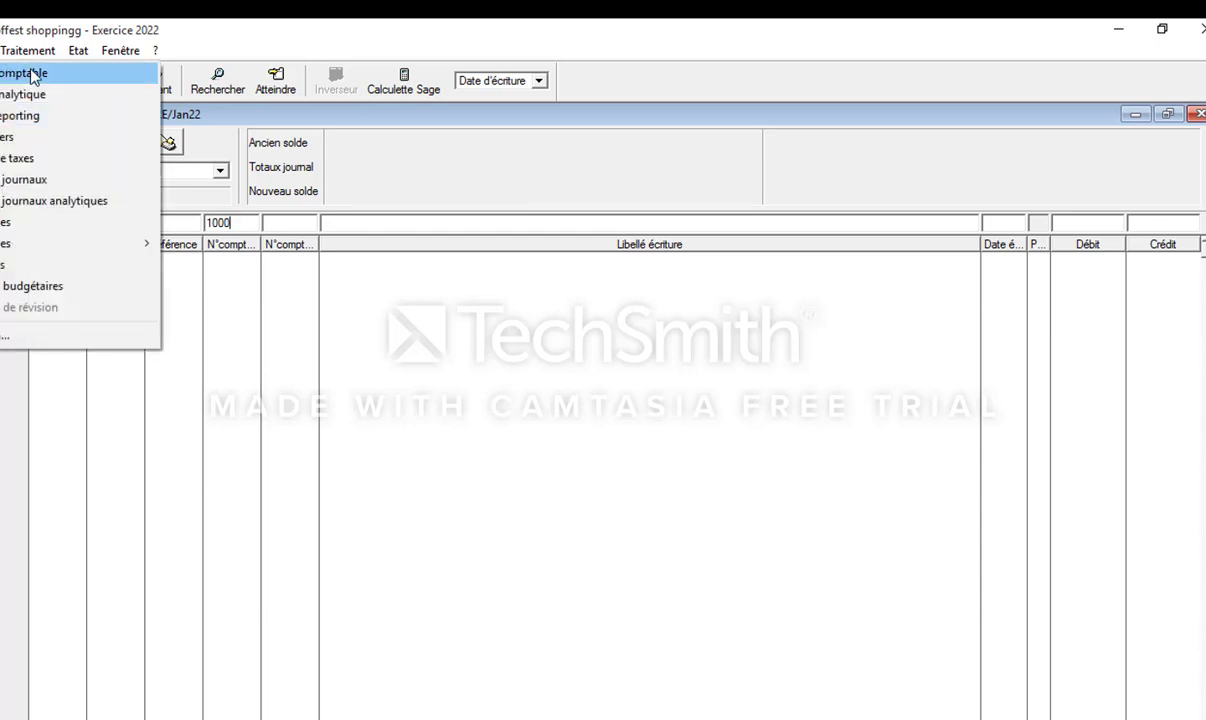
left_click(270, 226)
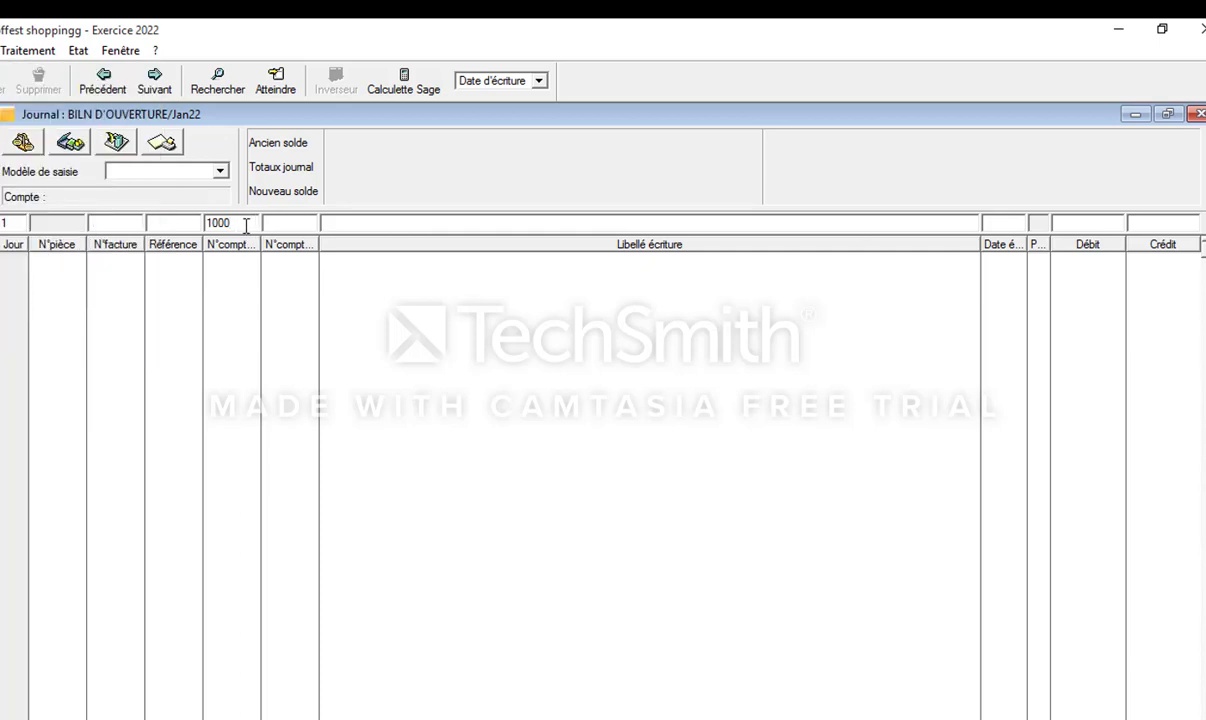
key("Tab")
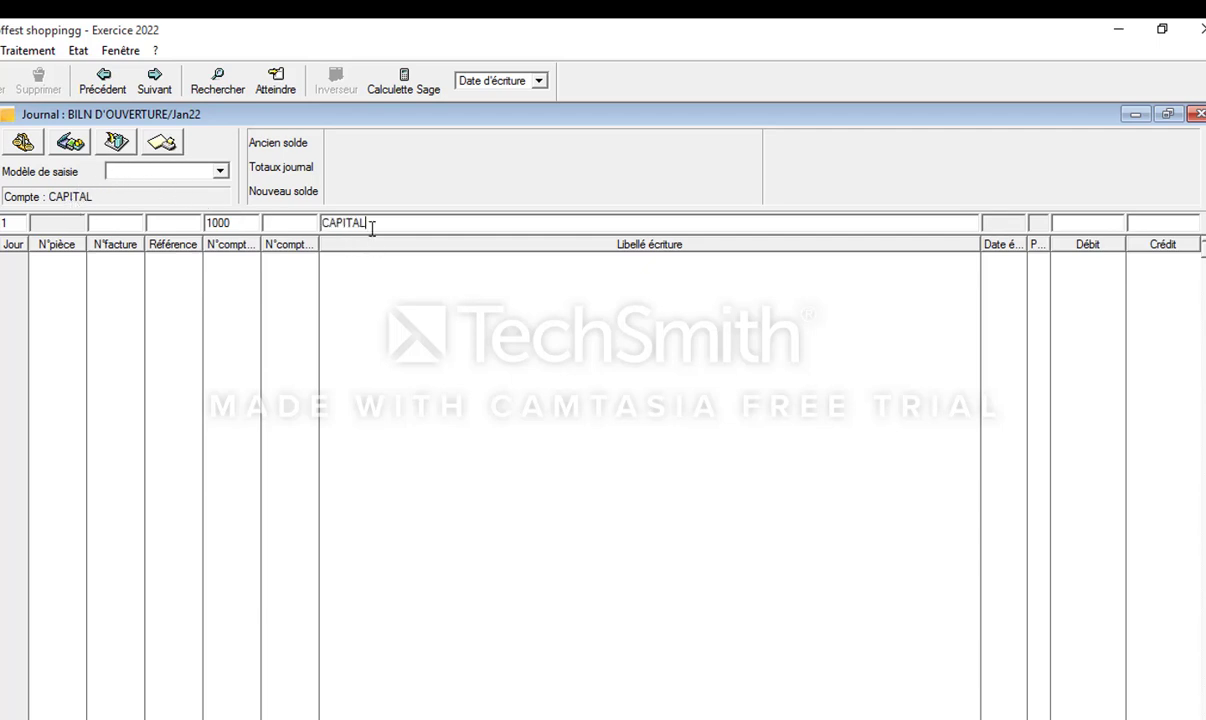
key("Tab")
type("8000000")
key("Return")
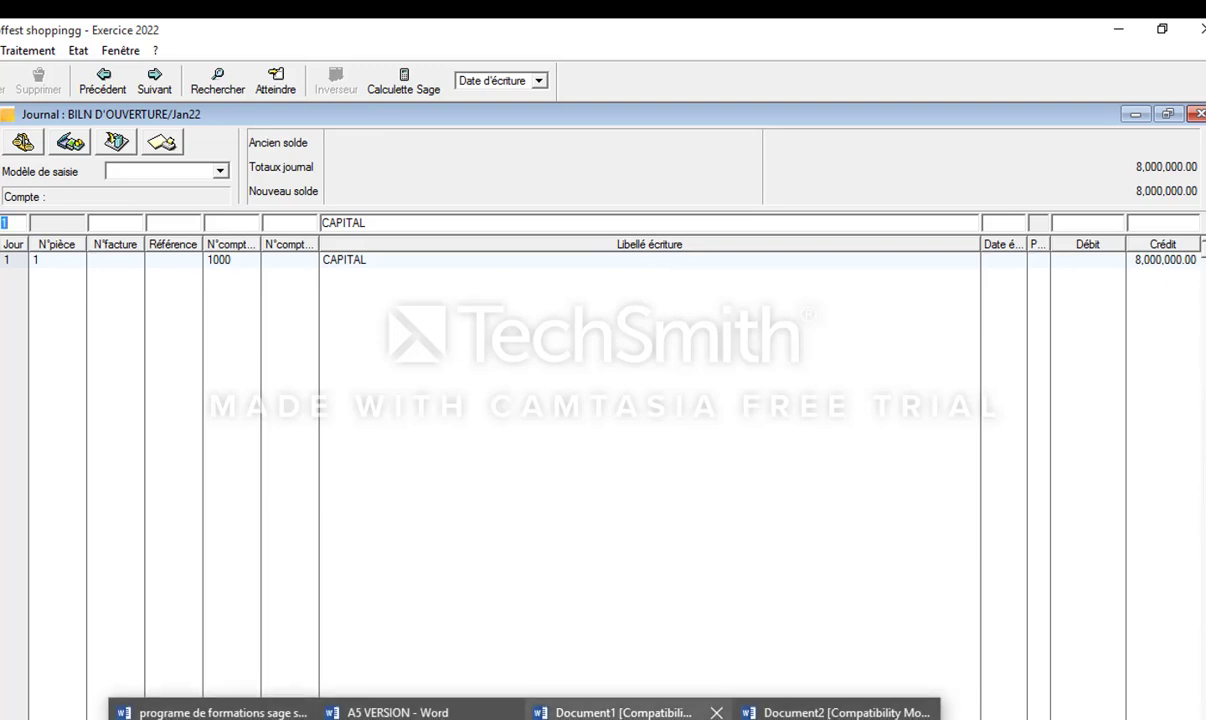
Step: Start the second entry line with account 1100 and create that general account with the title RESERVE
left_click(620, 712)
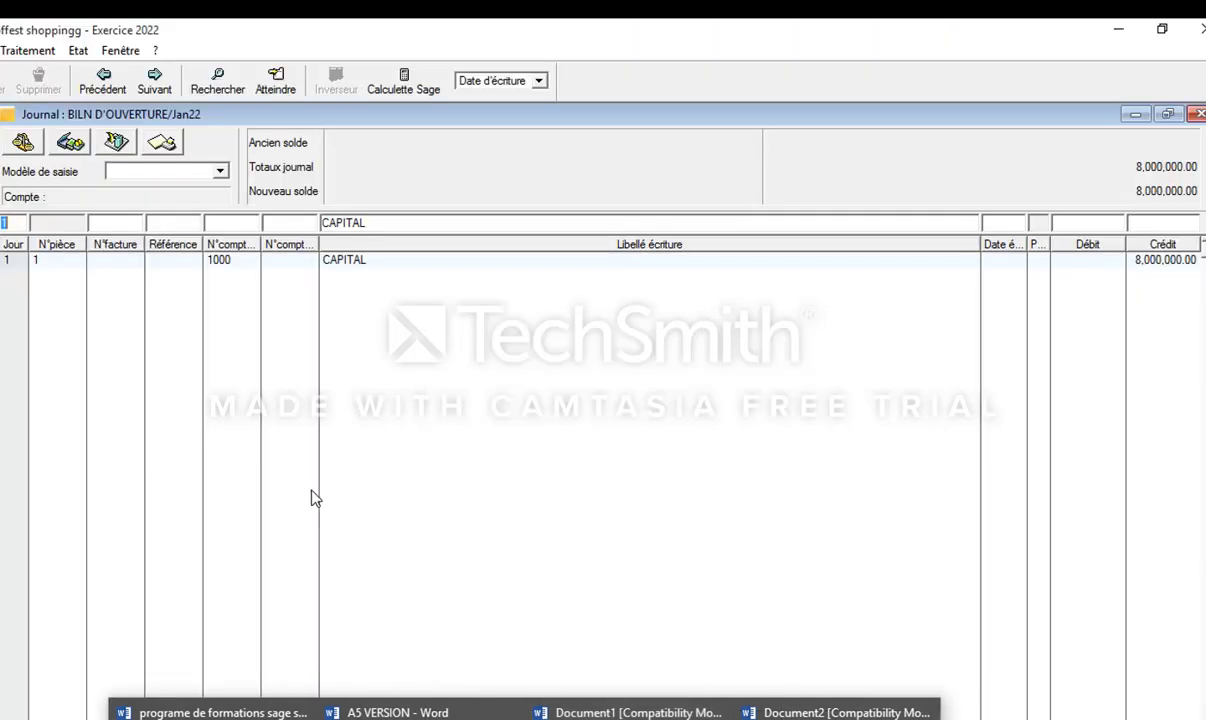
key("Tab")
key("Tab")
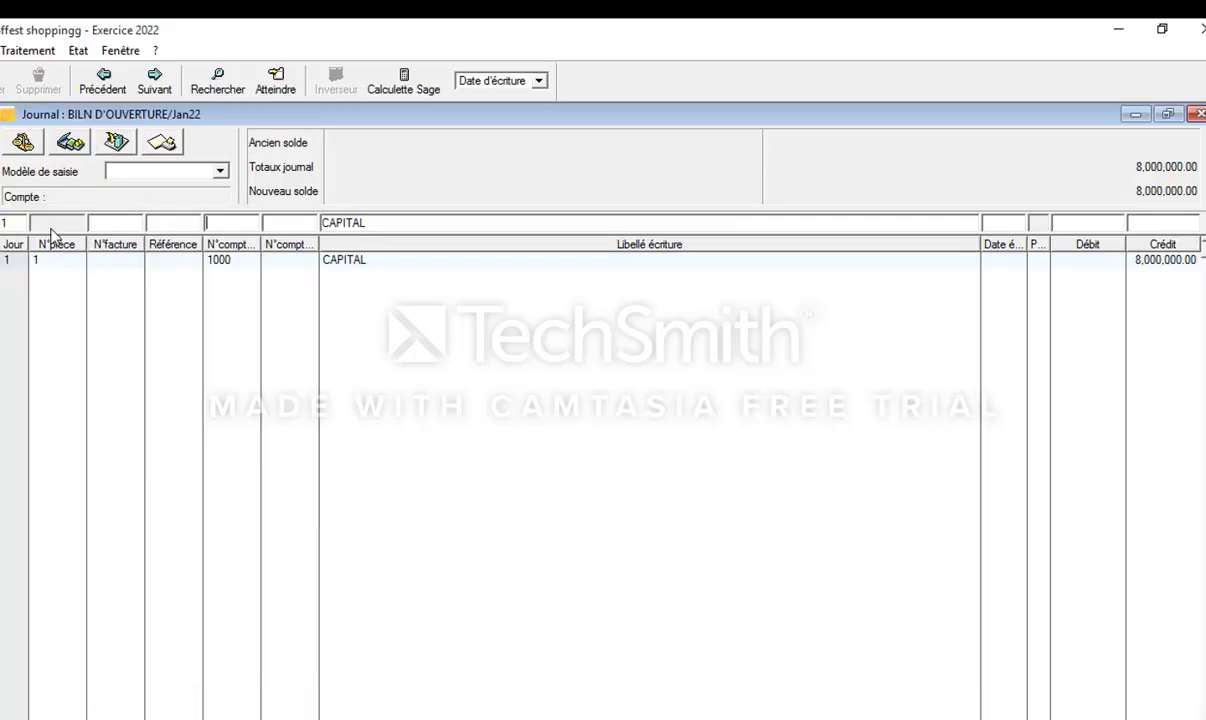
type("1100")
key("Tab")
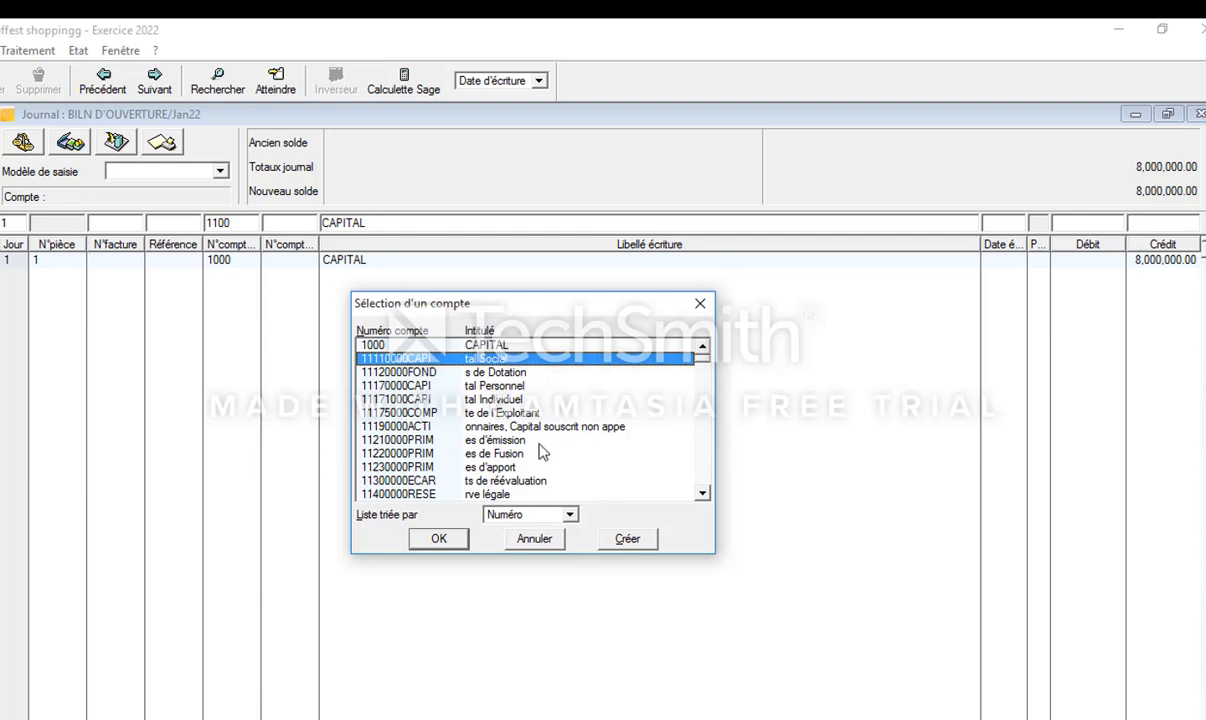
left_click(626, 539)
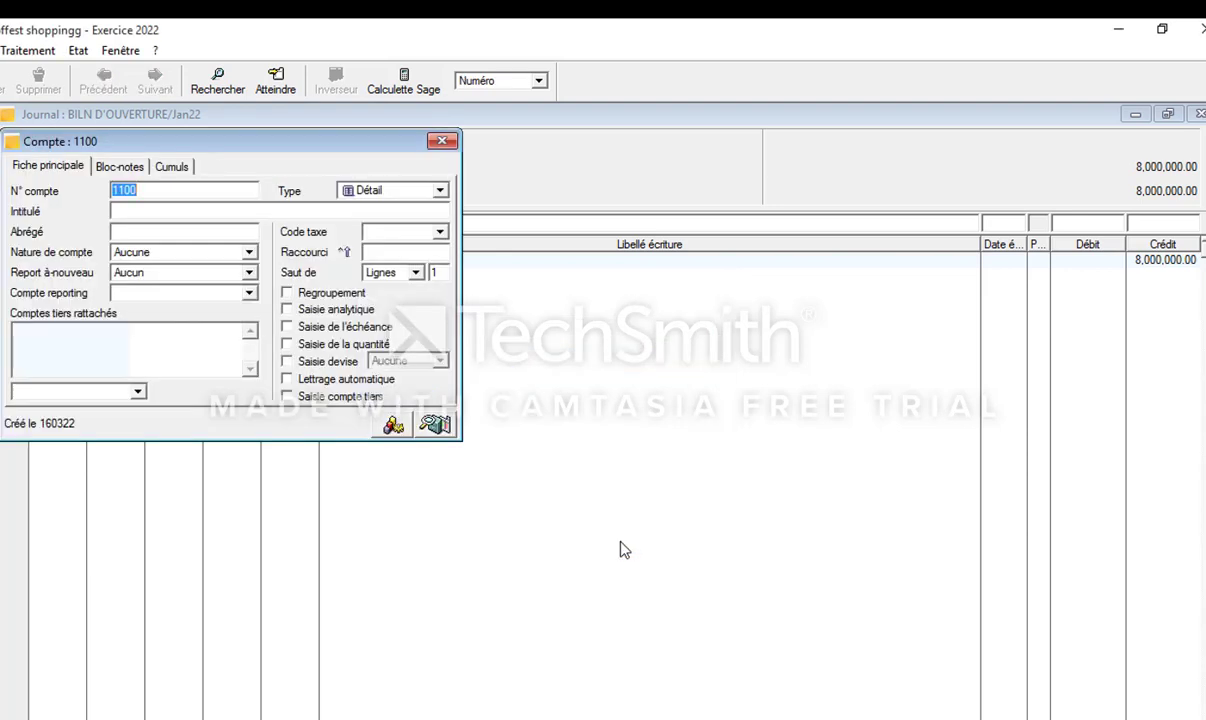
key("Tab")
key("Tab")
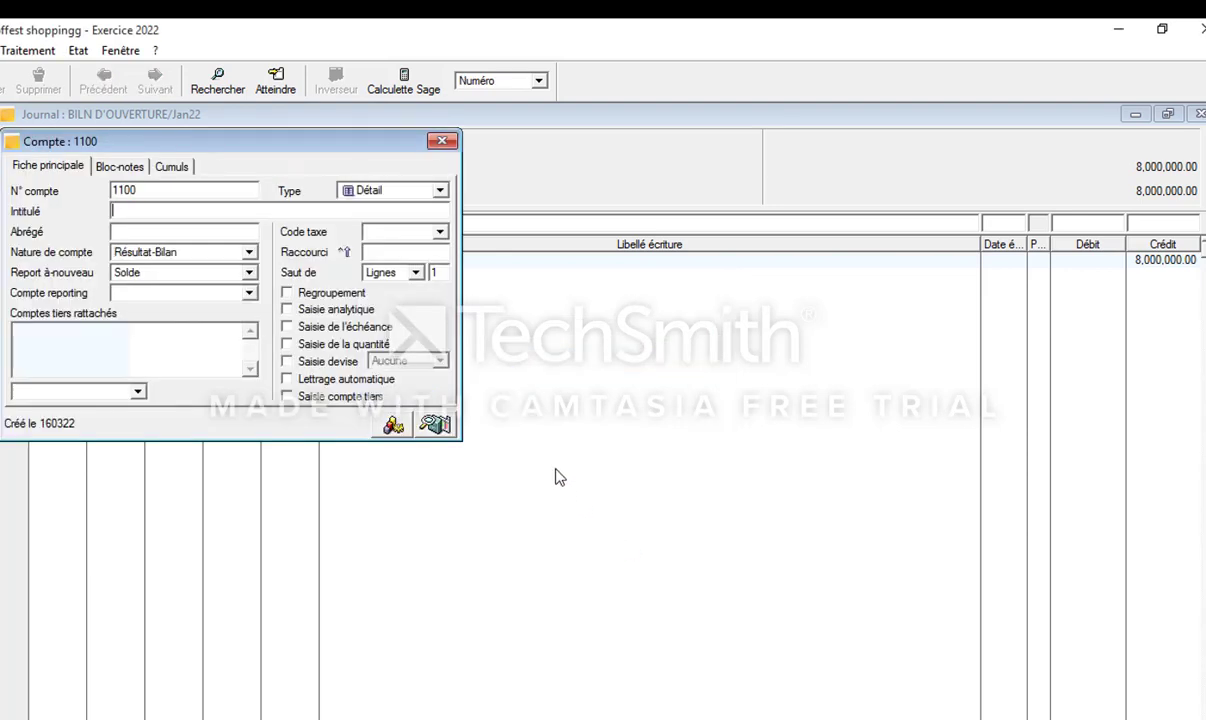
type("RESERVE")
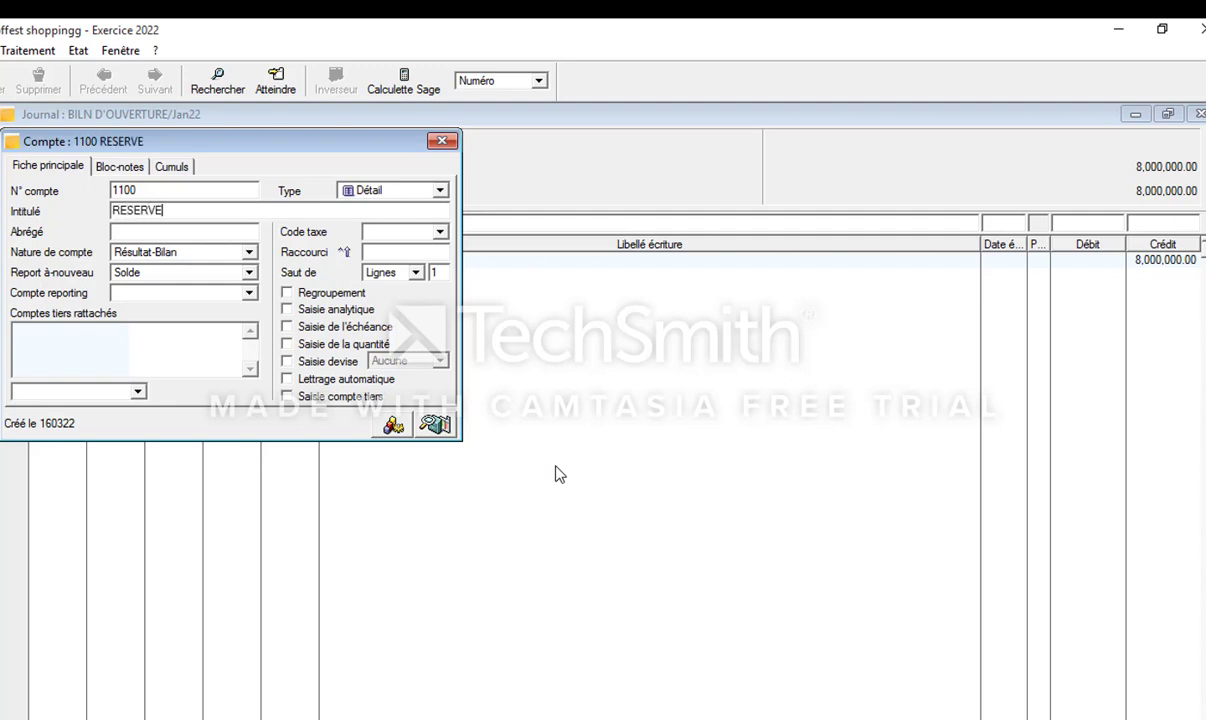
key("Tab")
left_click(441, 141)
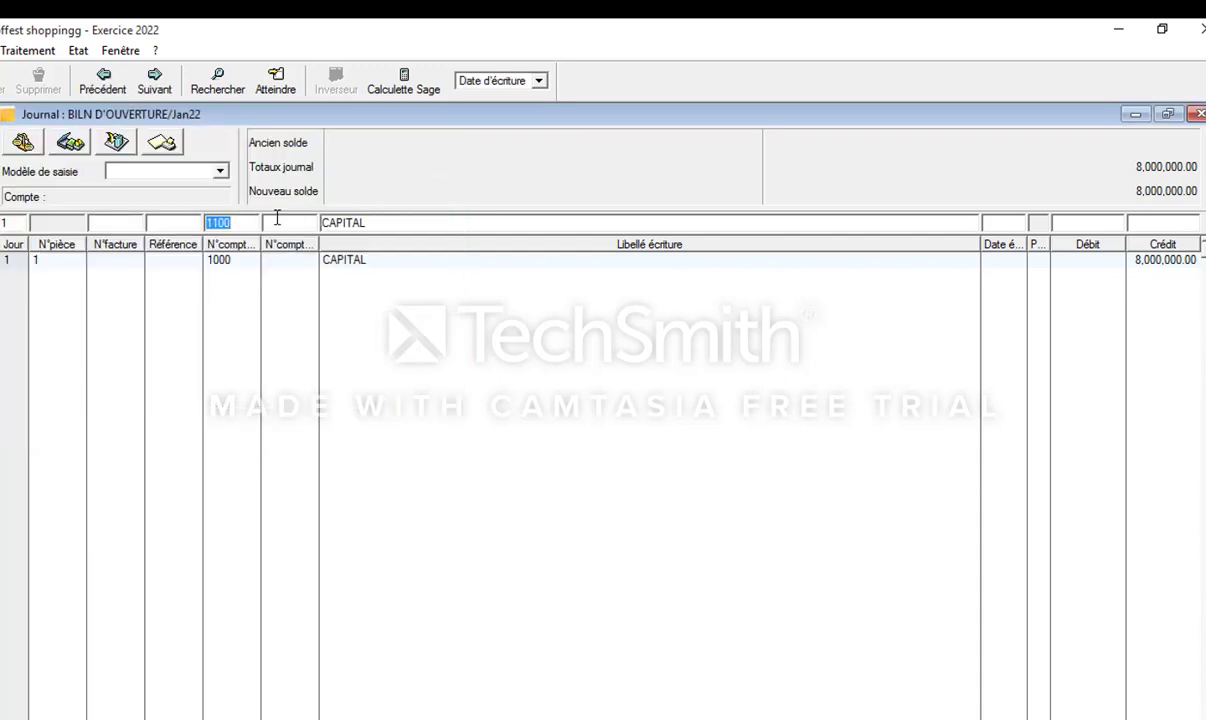
Step: Complete the account 1100 line with the label RESERVE and a credit of 5000000, and record it
key("Tab")
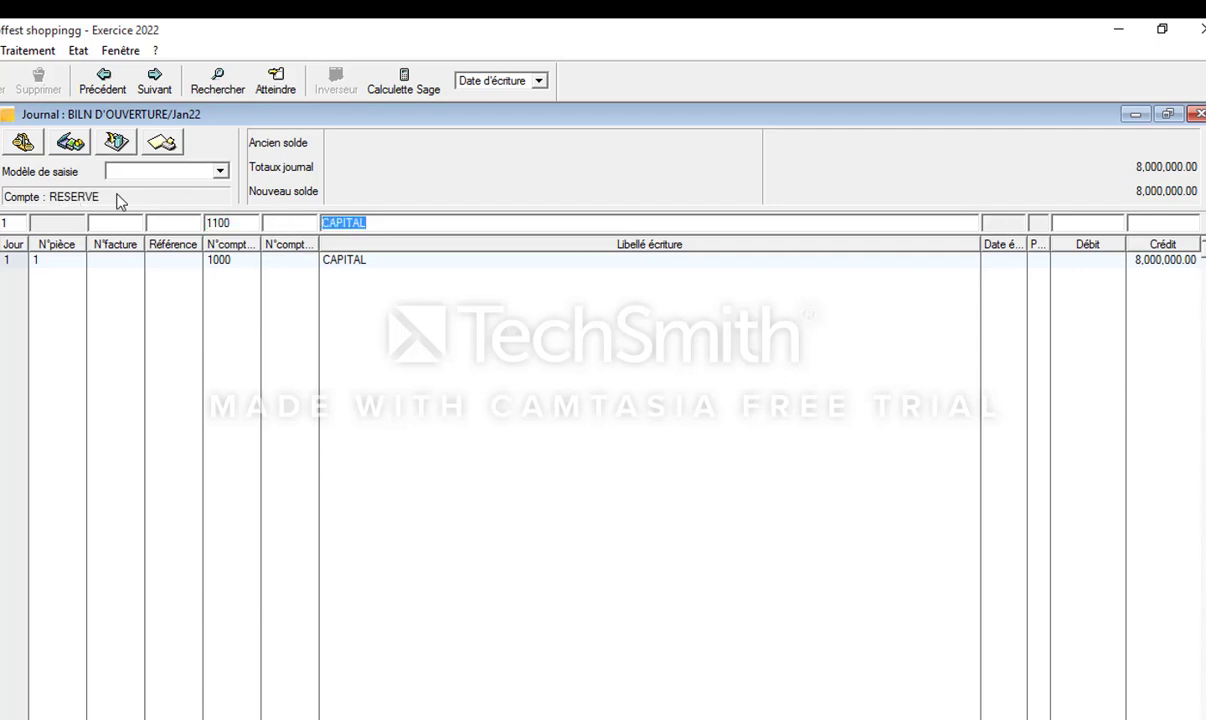
type("RESERVE")
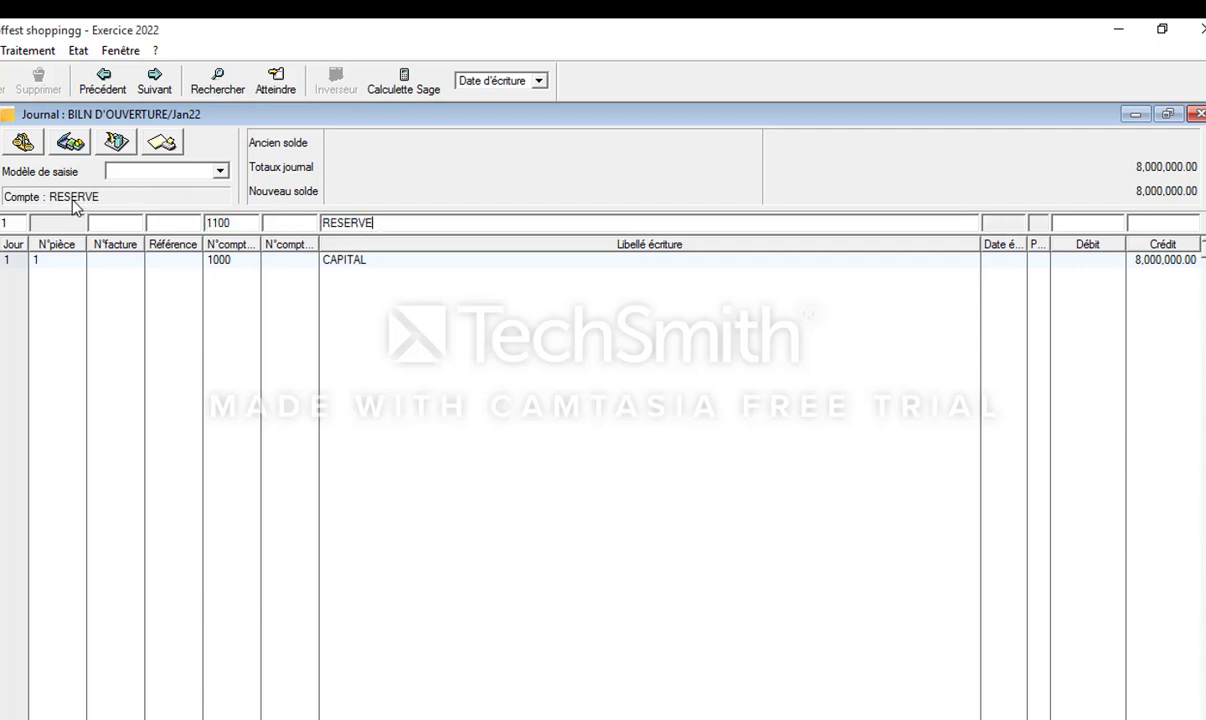
key("Tab")
key("Tab")
key("Tab")
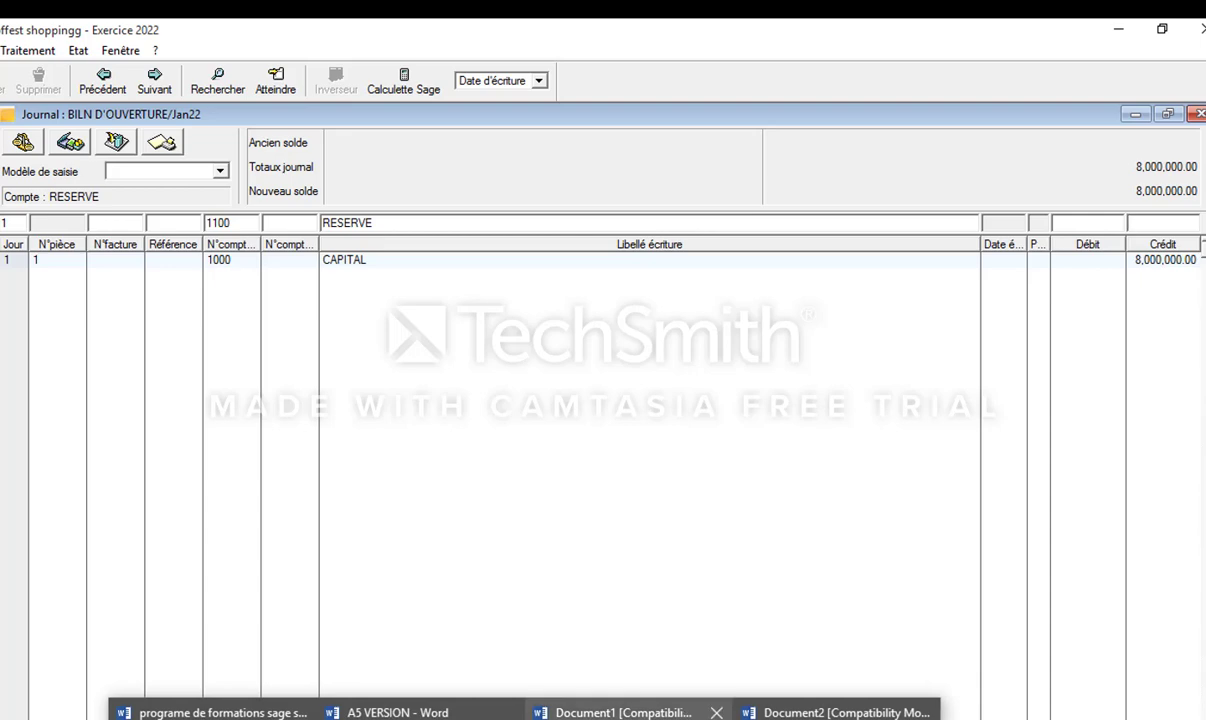
left_click(615, 712)
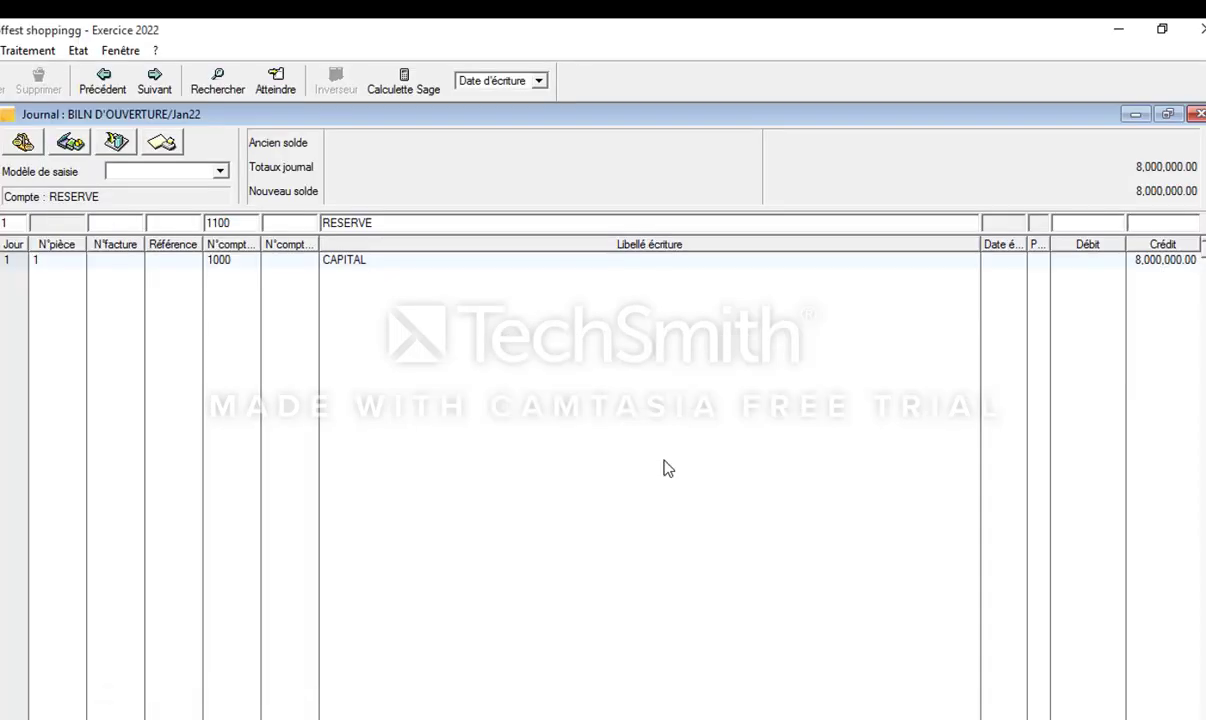
type("5000000")
key("Return")
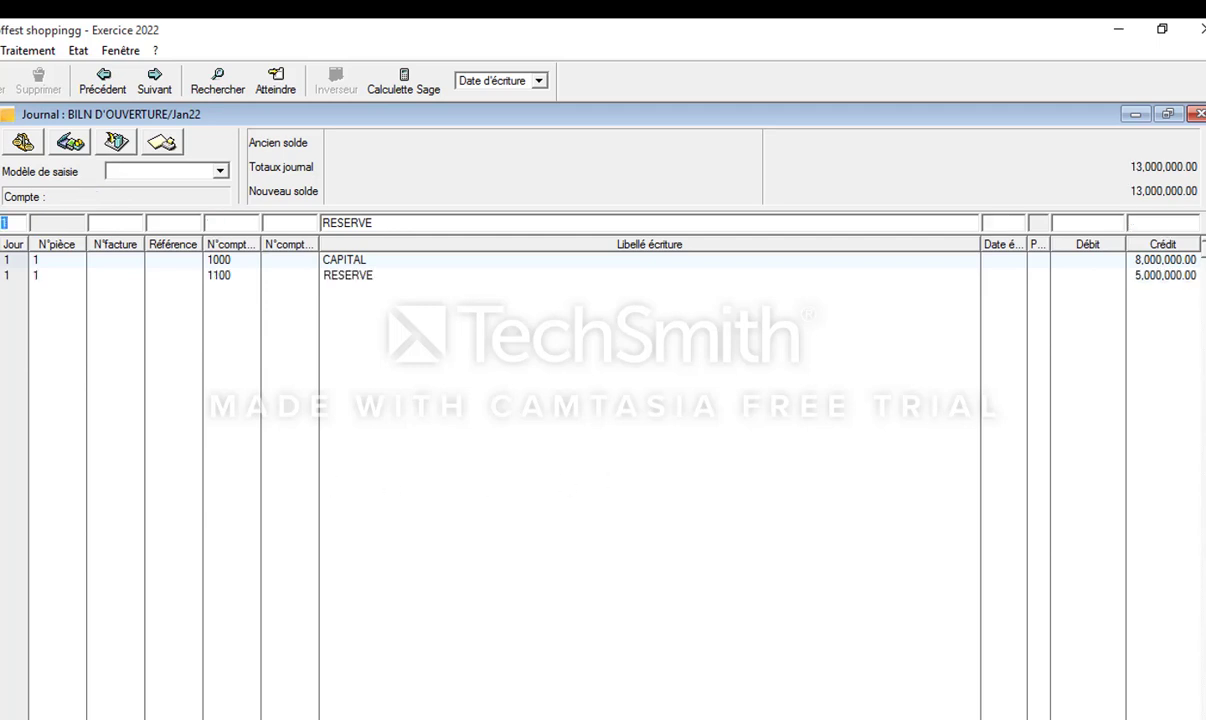
Step: Check the Word balance table and start the third entry line with account 2100
left_click(620, 712)
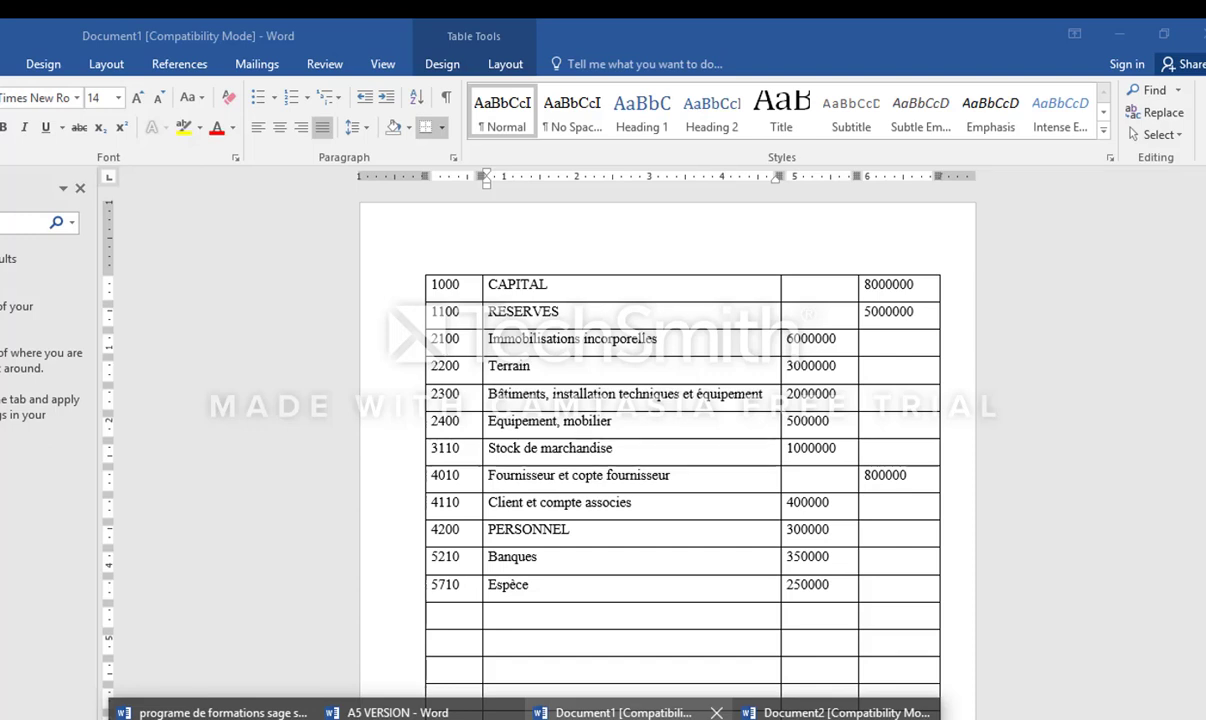
left_click(620, 712)
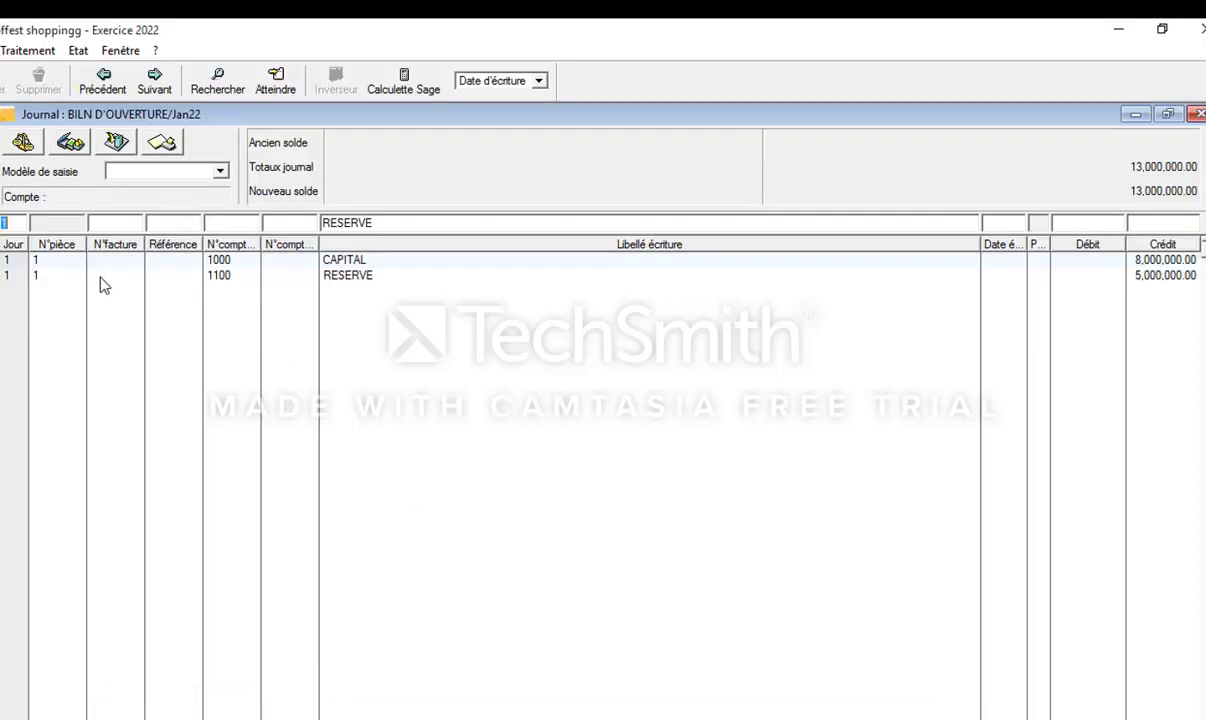
key("Tab")
key("Tab")
key("Tab")
key("Tab")
type("2100")
key("Tab")
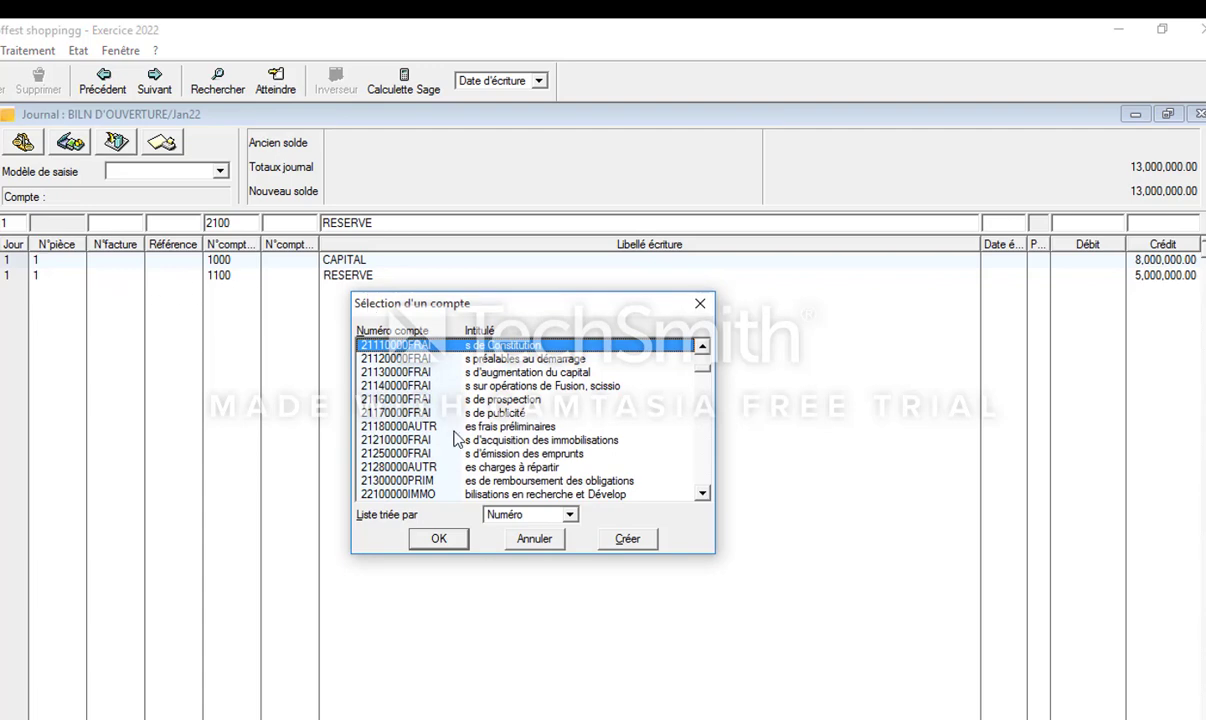
Step: Create the missing general account 2100 with the title IMMOBILISATION and close its record
left_click(627, 538)
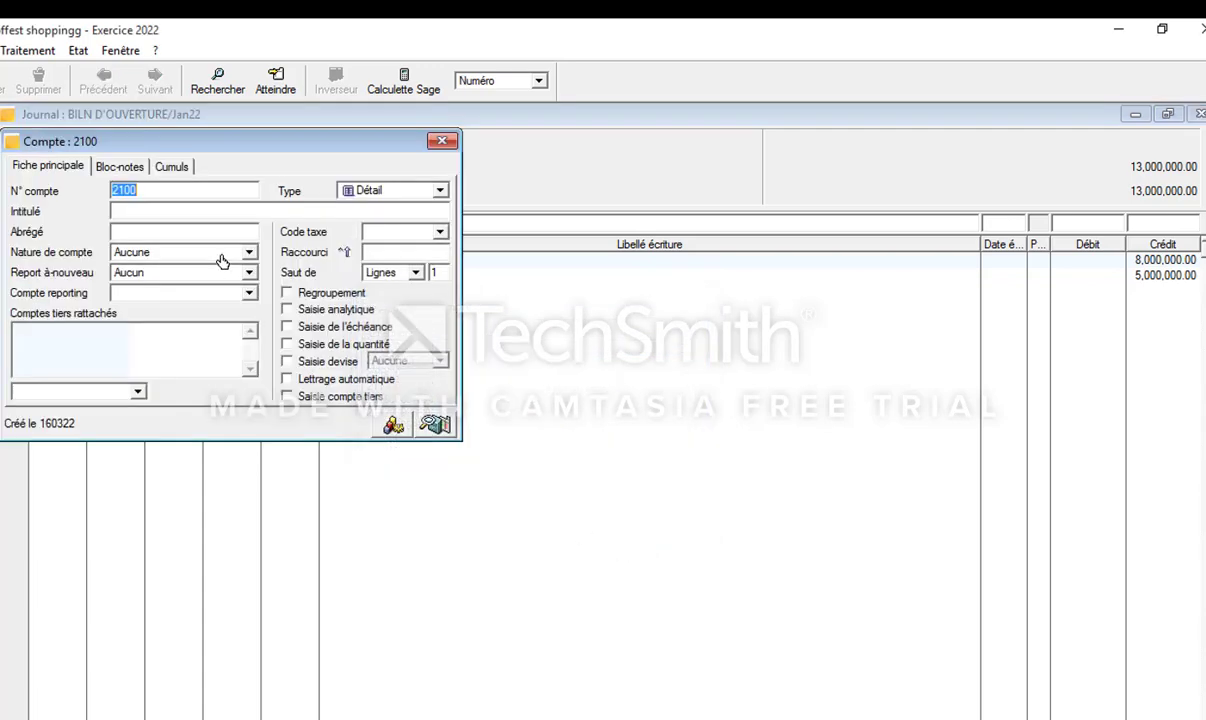
key("Tab")
key("Tab")
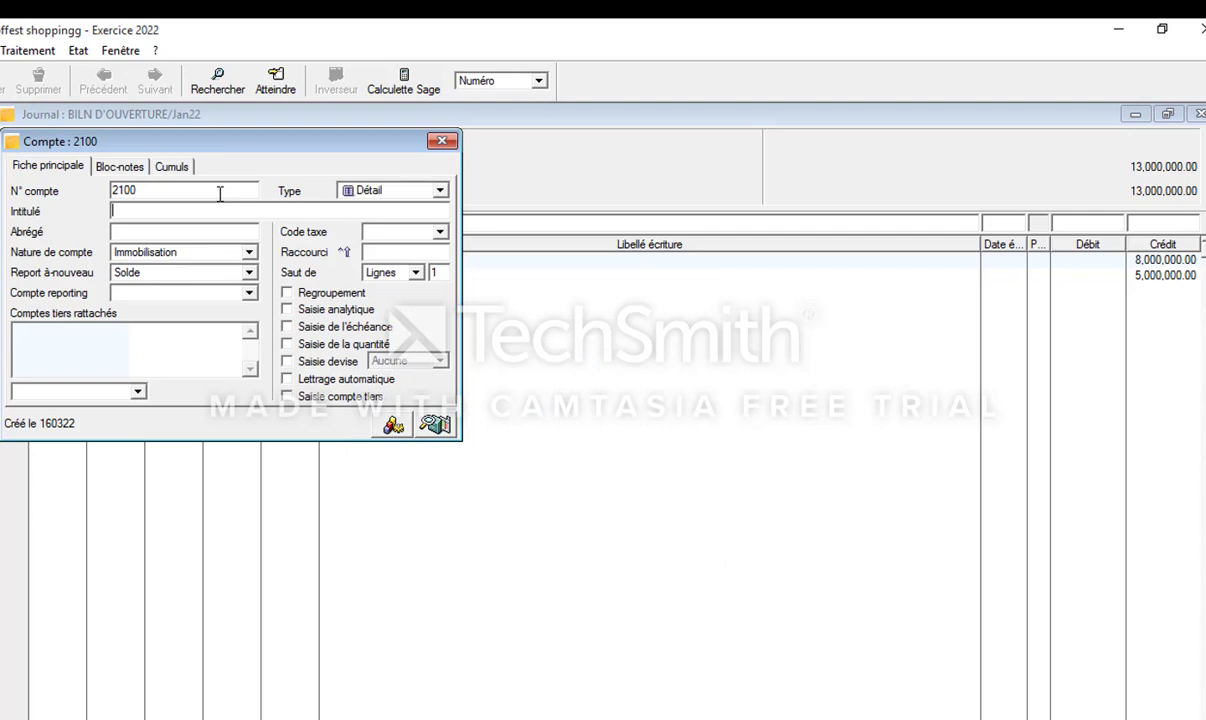
type("IMMOBI")
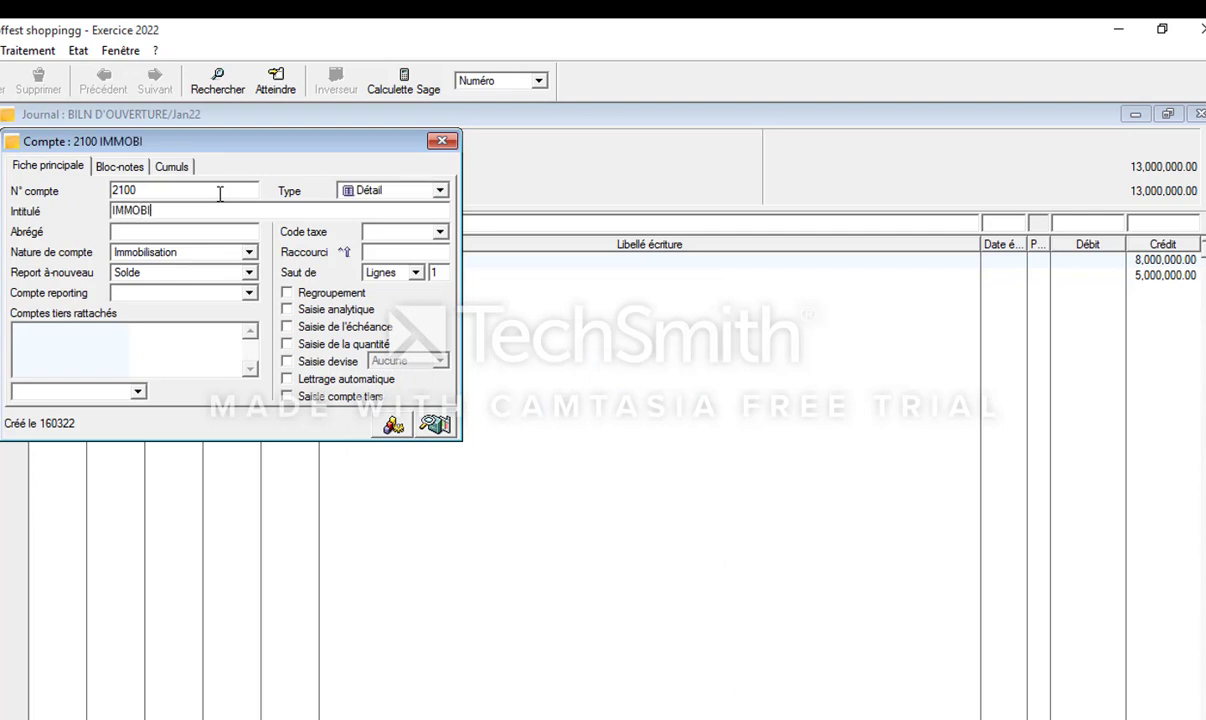
type("LISATION")
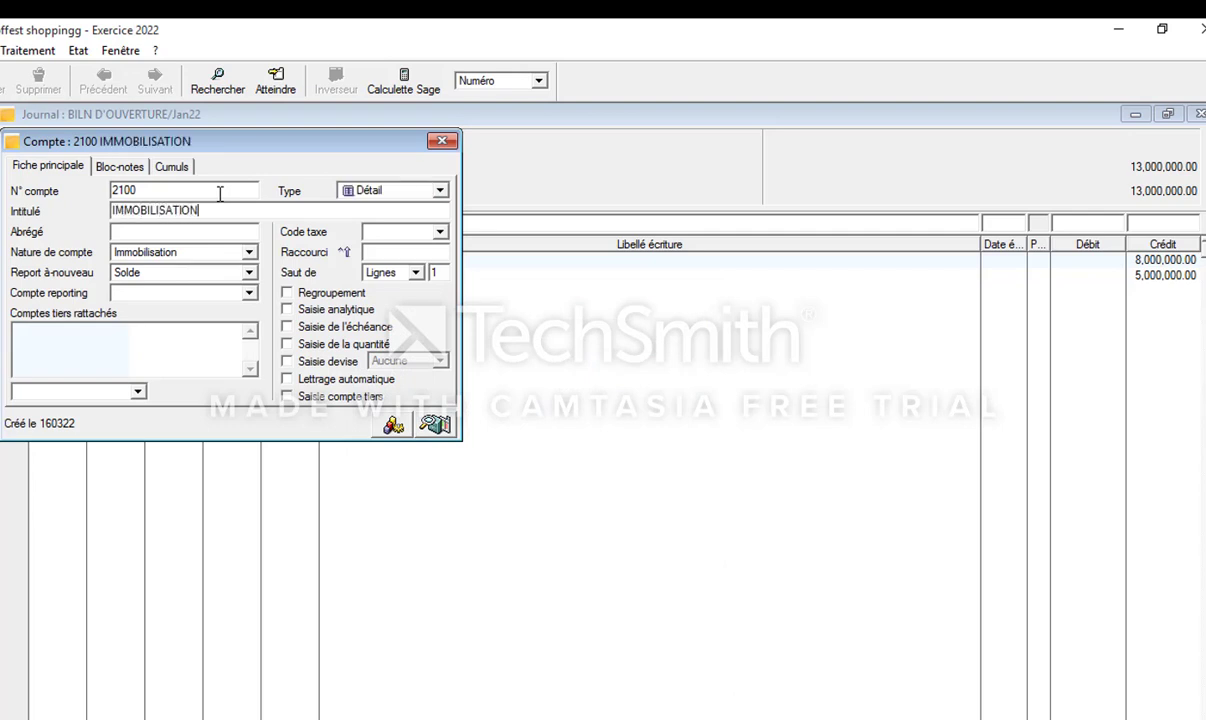
key("Tab")
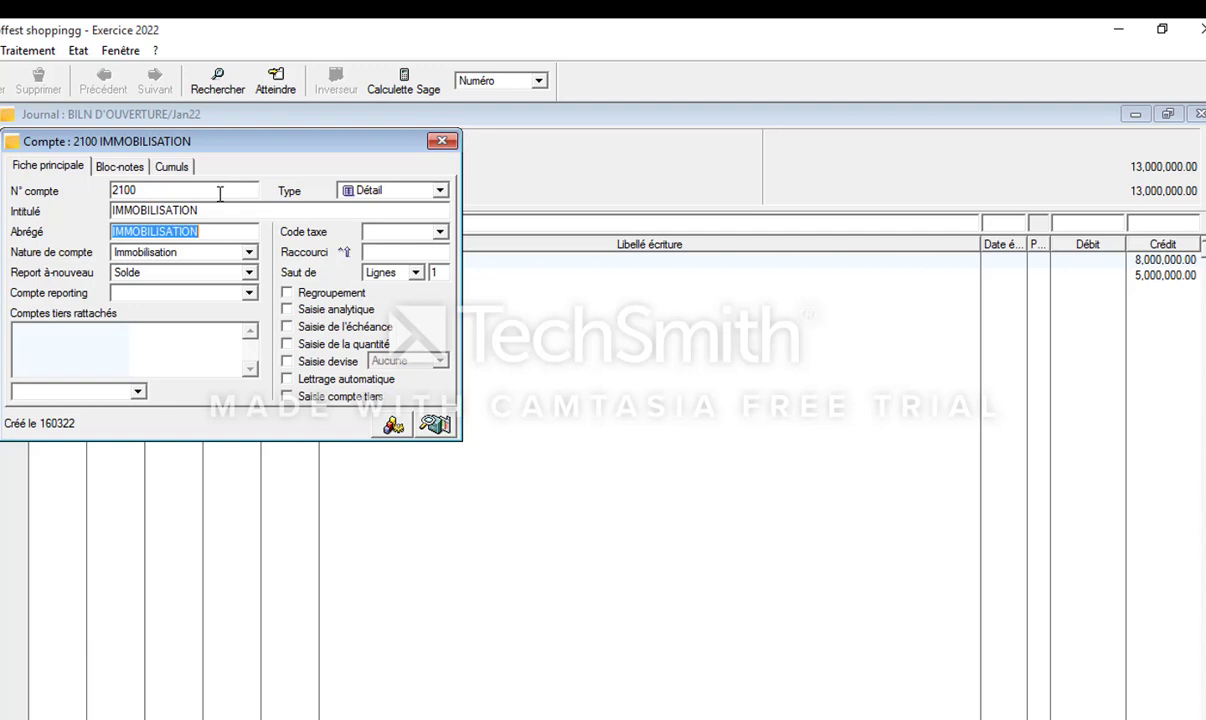
left_click(441, 141)
Step: Complete the account 2100 line with the label IMMOBILISATION and a debit of 6000000 from the Word table, and record it
key("Tab")
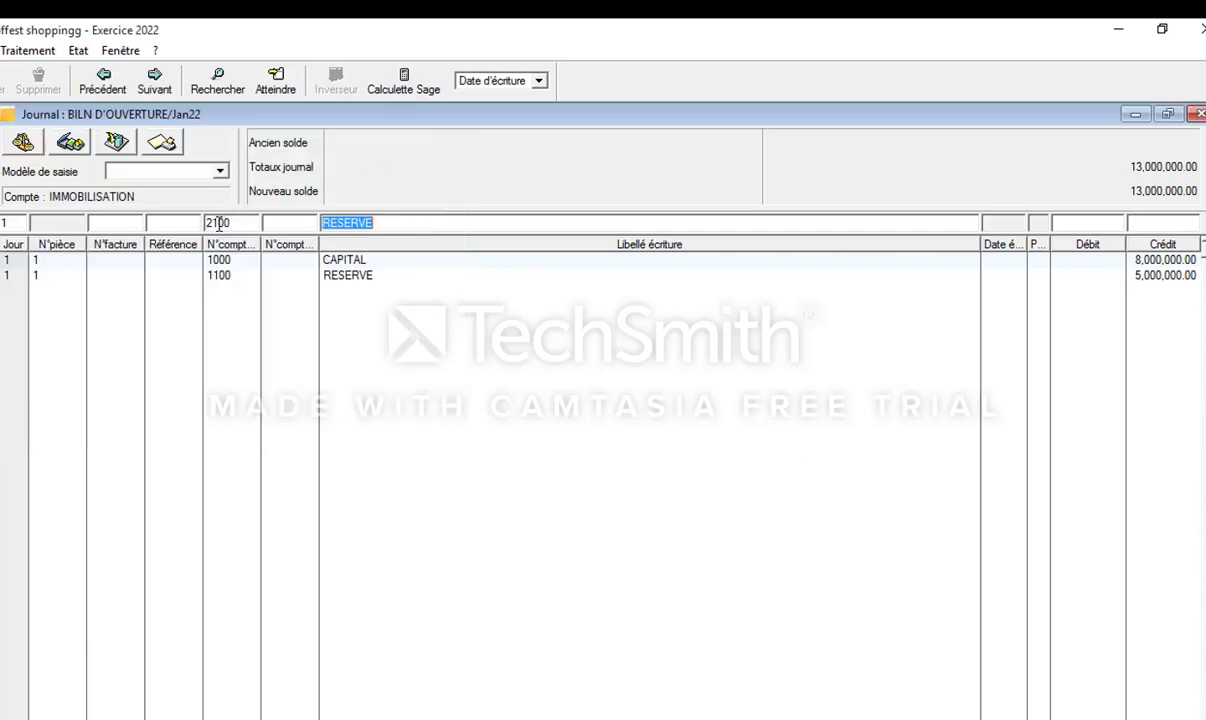
left_click(106, 194)
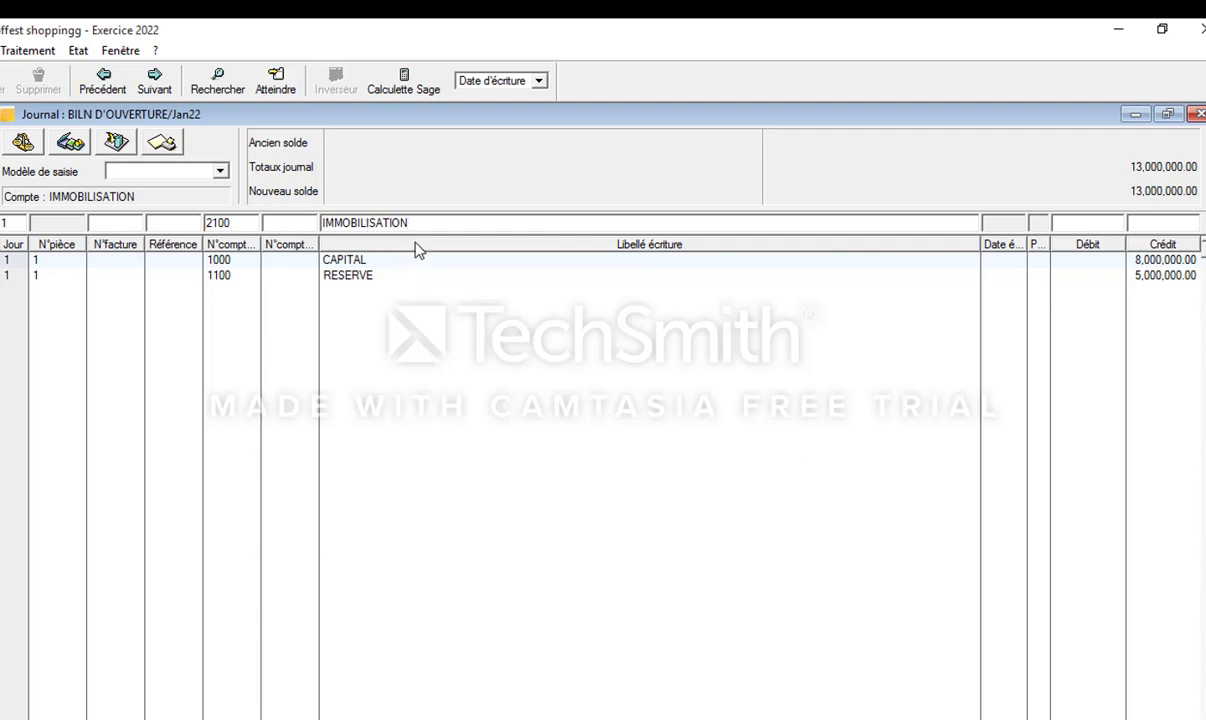
key("Tab")
mouse_move(524, 718)
left_click(620, 712)
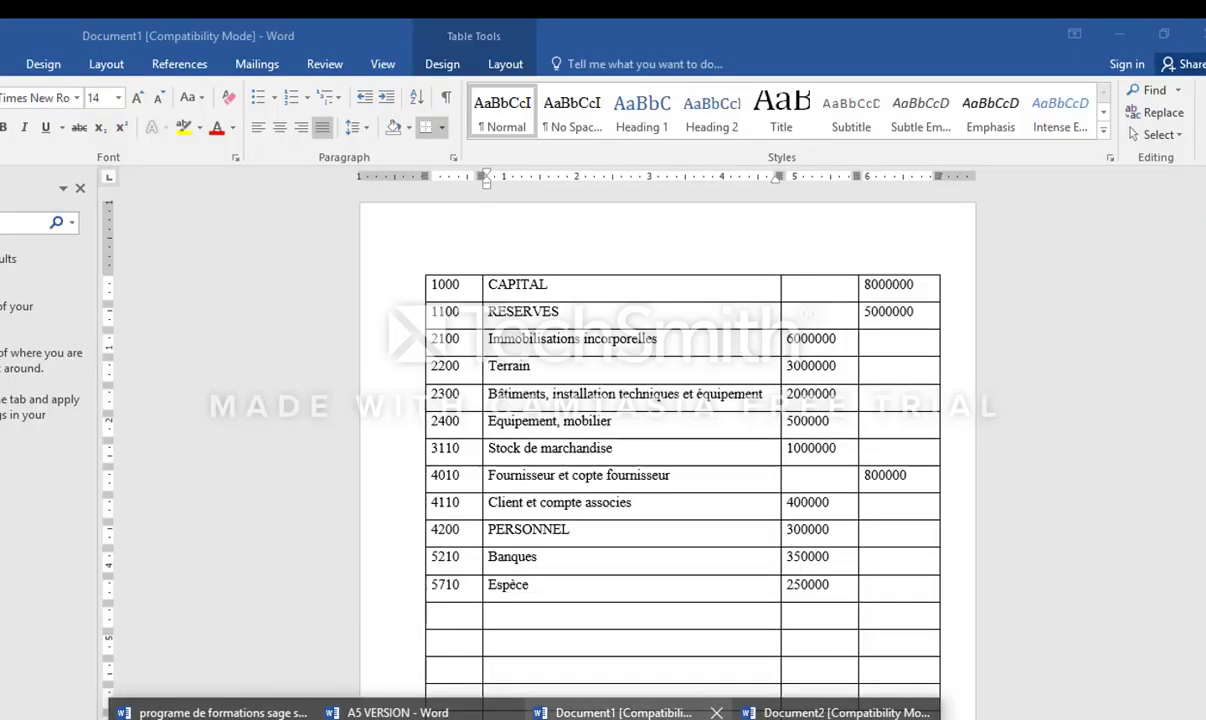
key("alt+Tab")
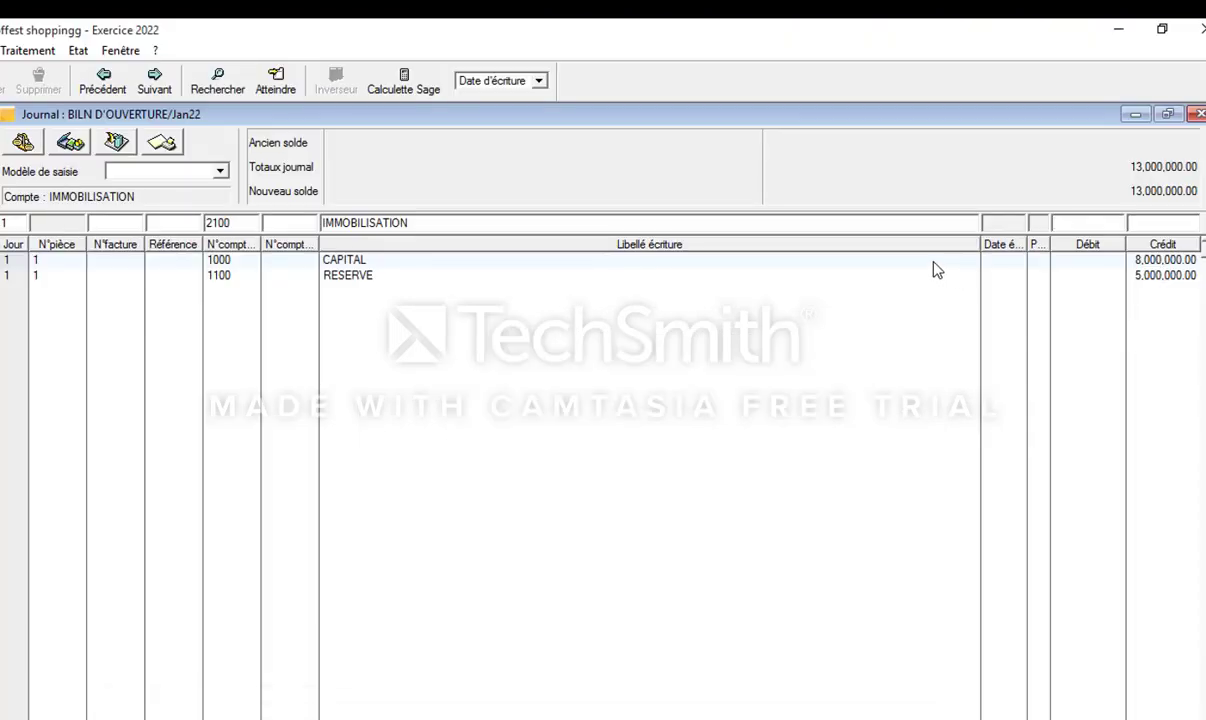
type("6000000")
key("Return")
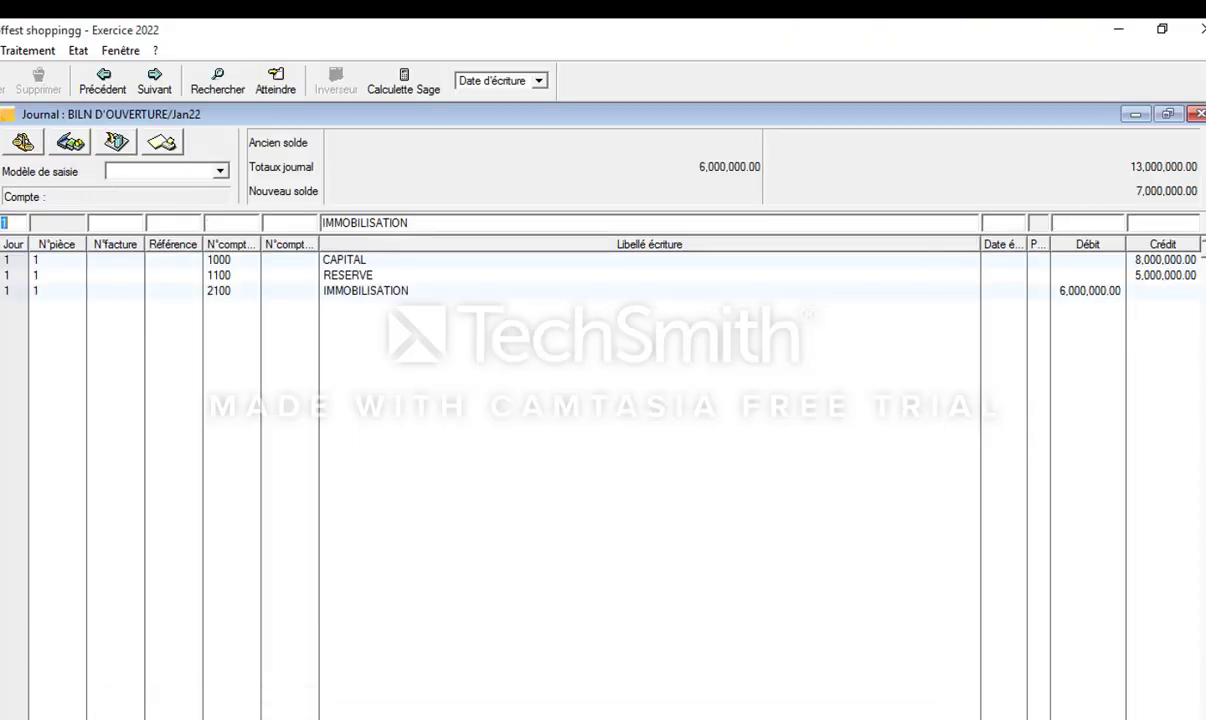
Step: Start the Terrain entry line by looking up account 2200 and choose the existing account 23180000AUTR, es terrains
left_click(615, 712)
key("Tab")
type("23")
left_click(620, 712)
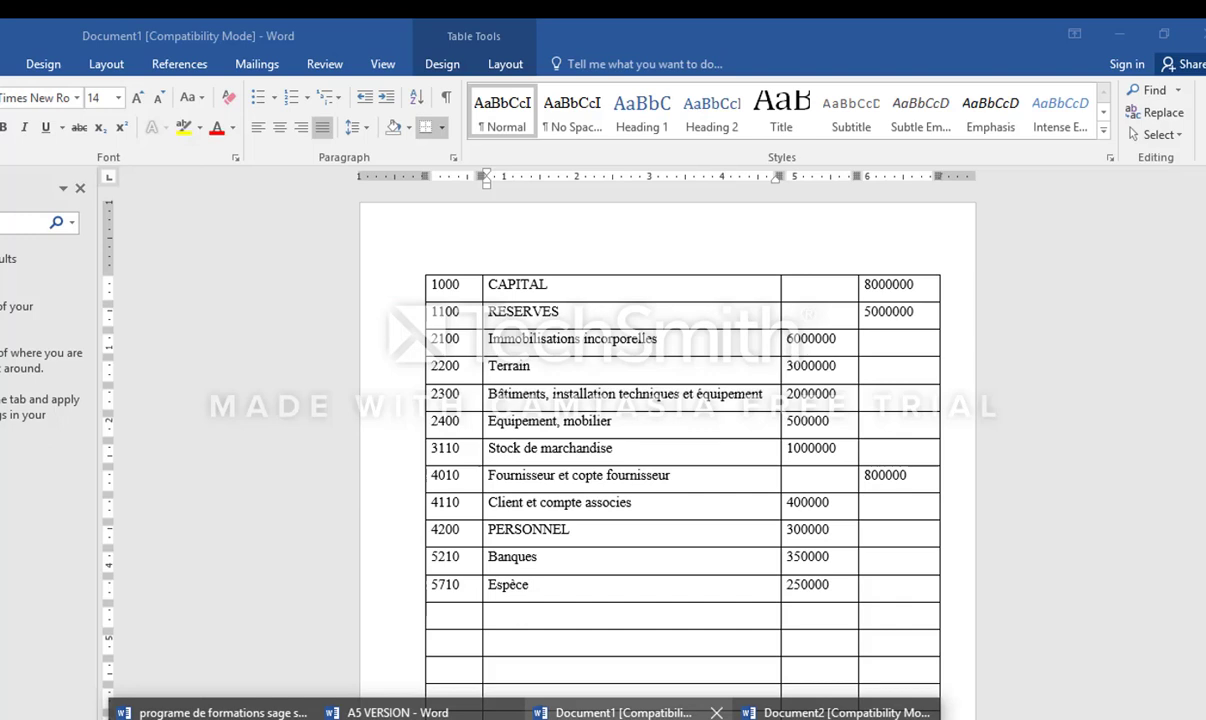
left_click(620, 712)
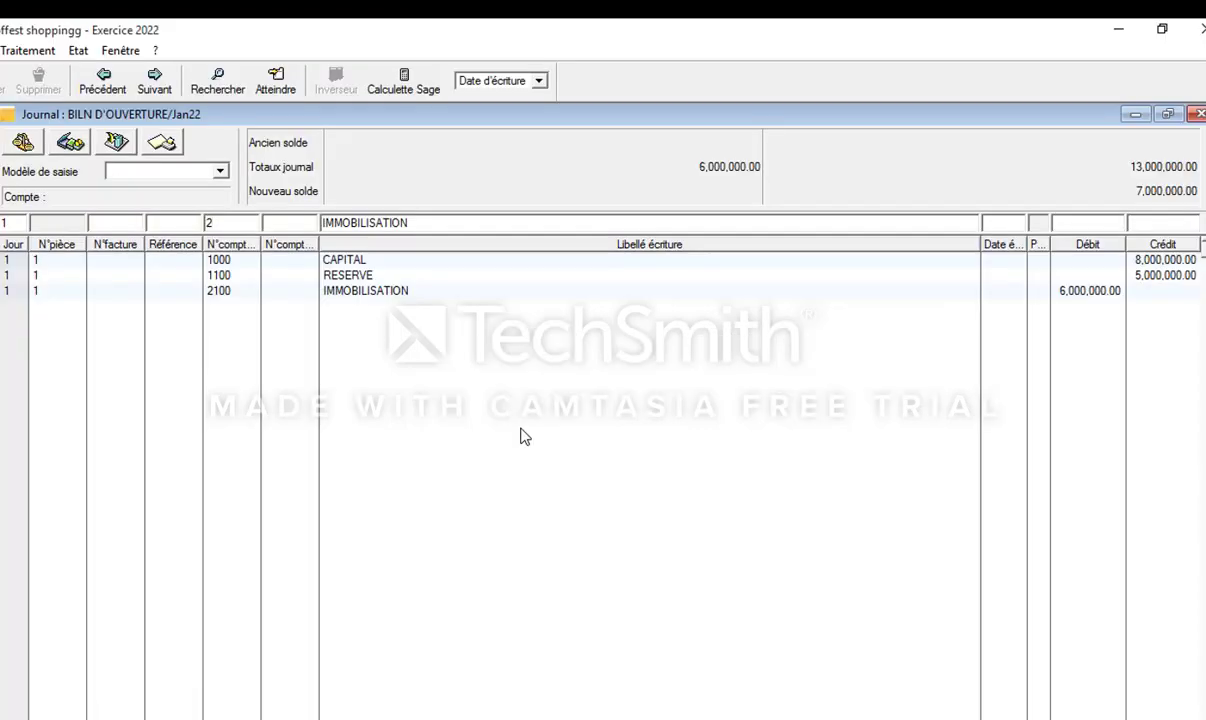
type("200")
key("Tab")
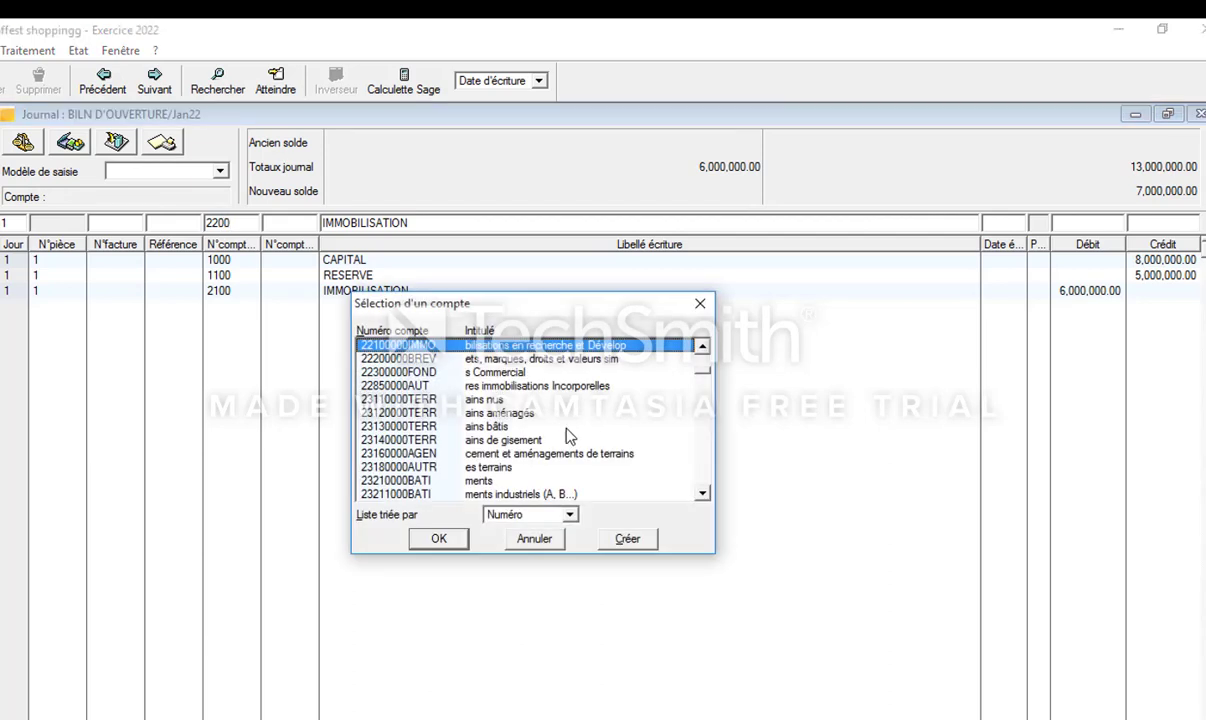
left_click(502, 468)
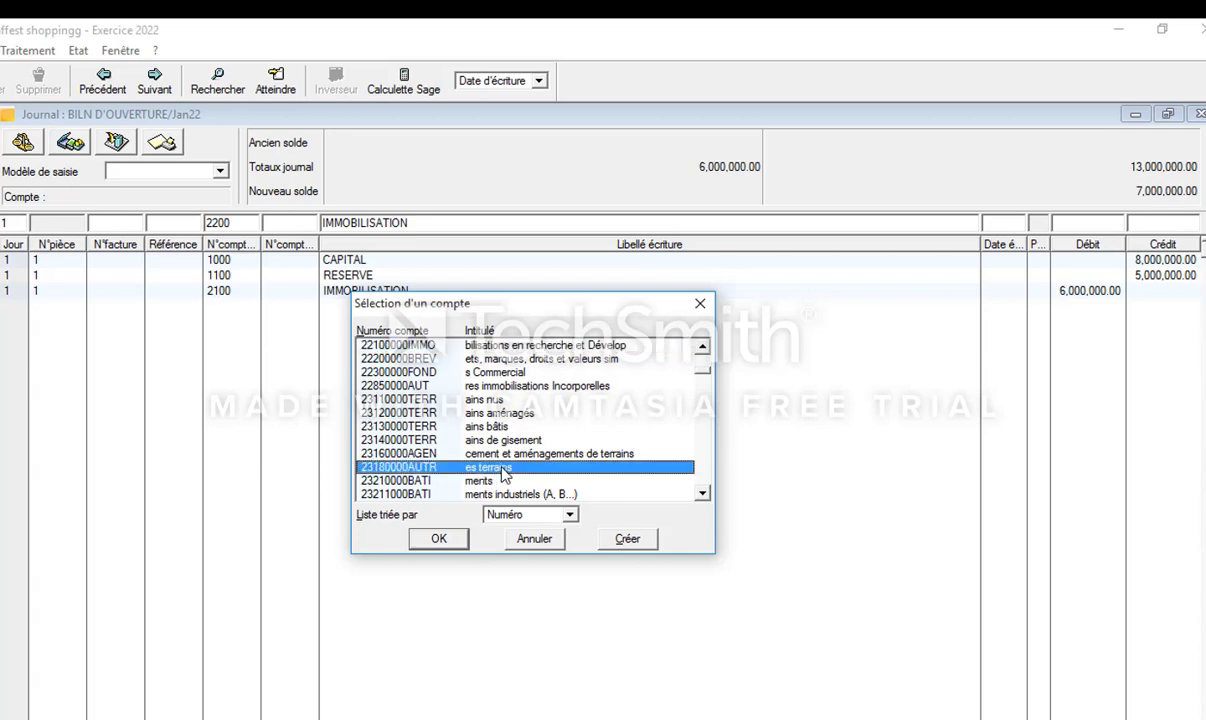
double_click(502, 468)
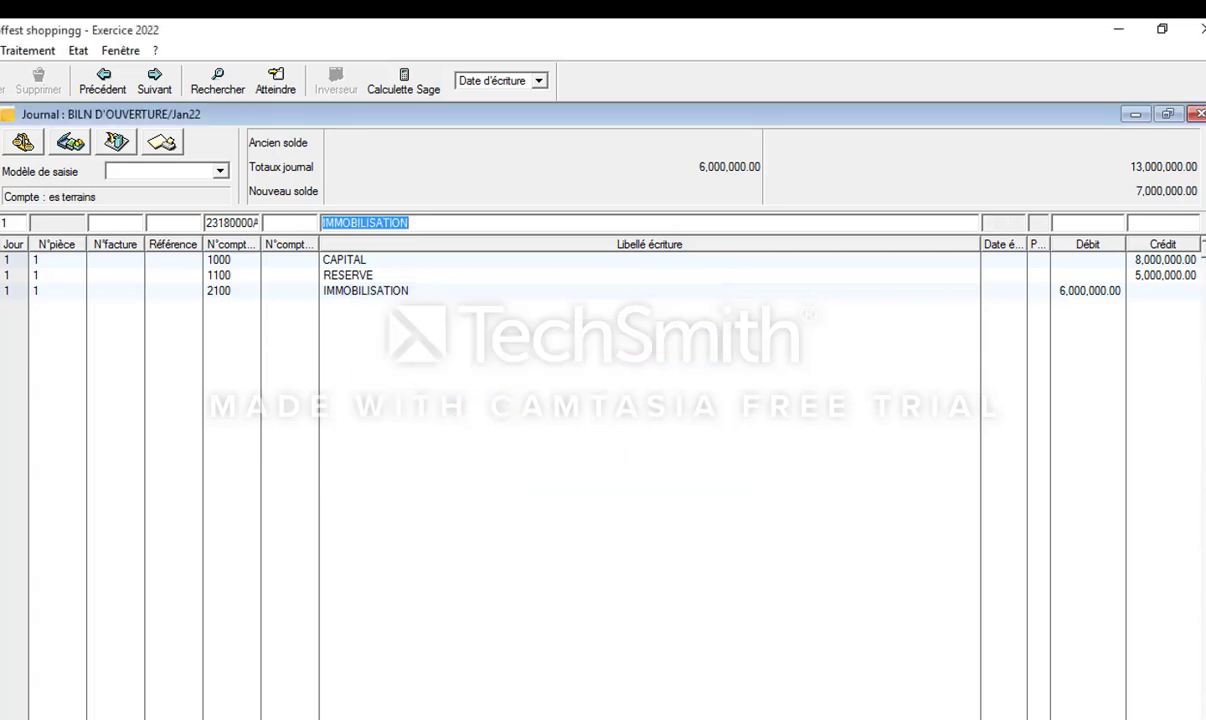
Step: Label the land entry line es terrains, give it a debit of 3000000 following the Word table, and record it
key("Delete")
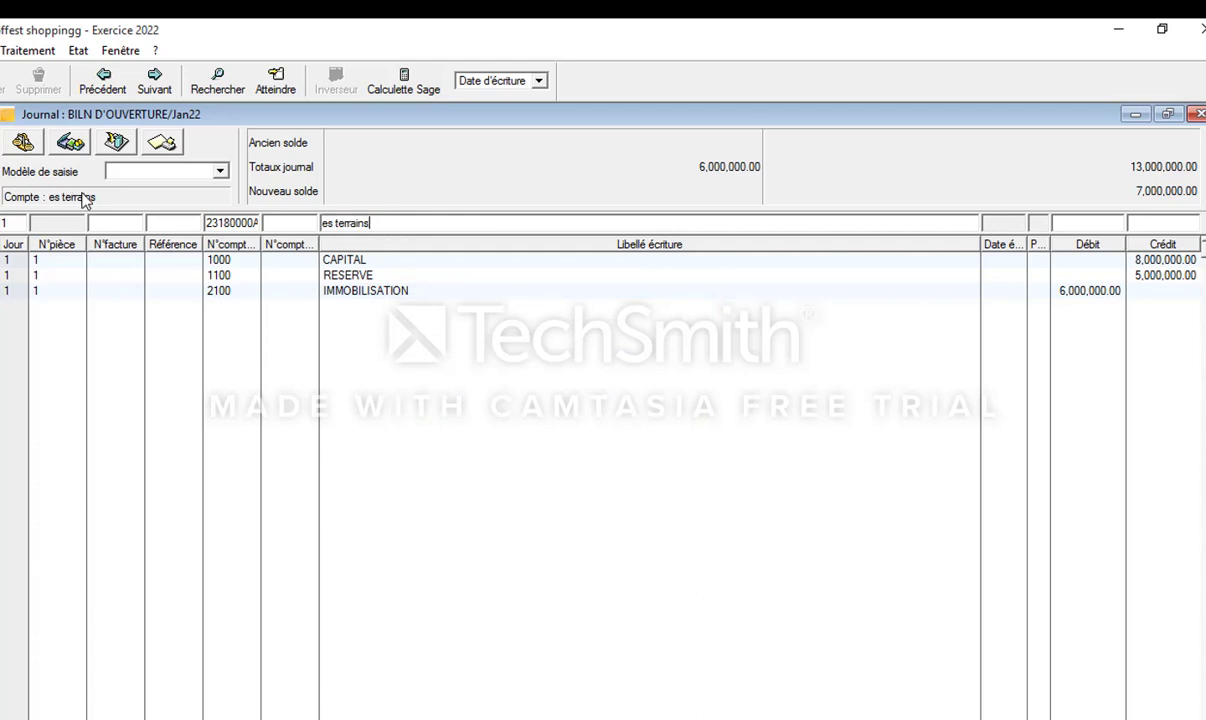
key("Tab")
mouse_move(520, 719)
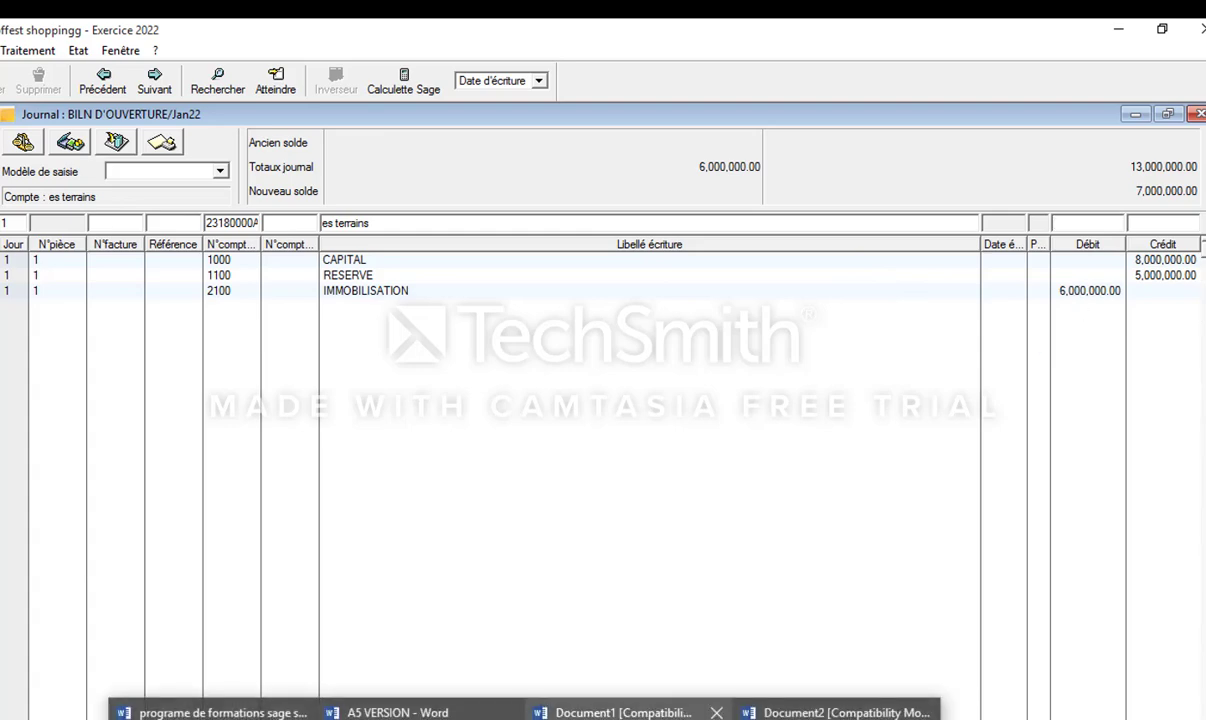
left_click(620, 712)
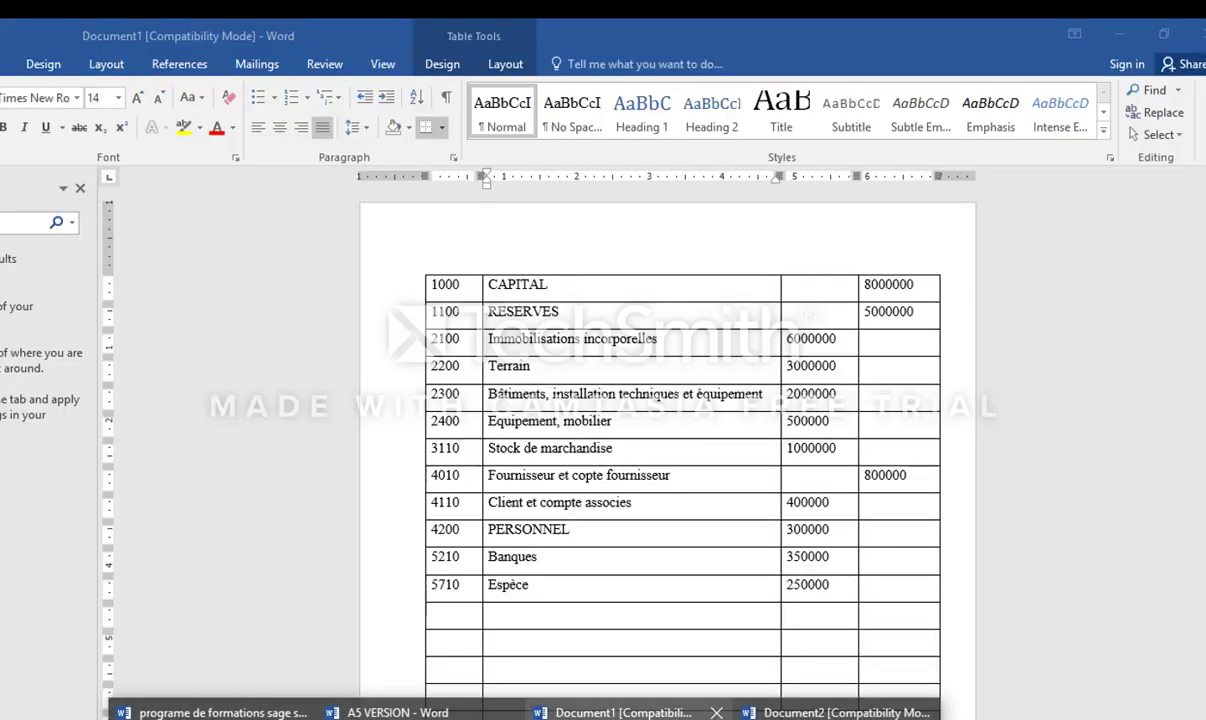
key("alt+Tab")
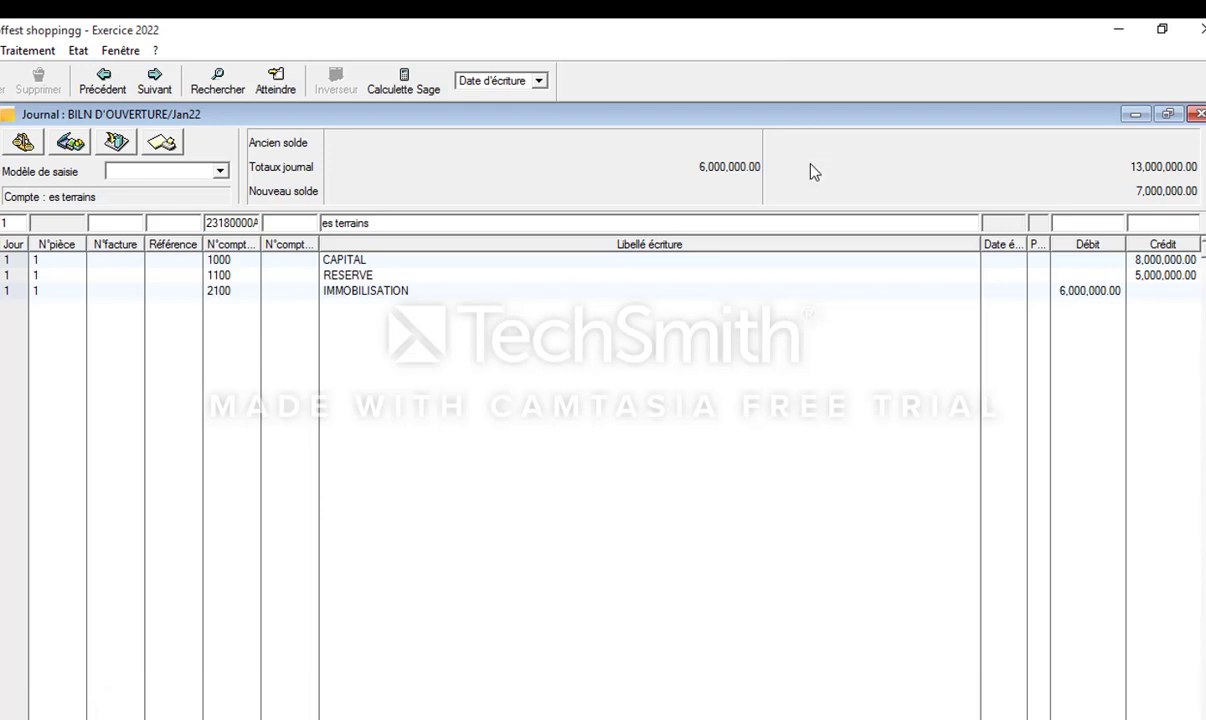
type("3000000")
key("Return")
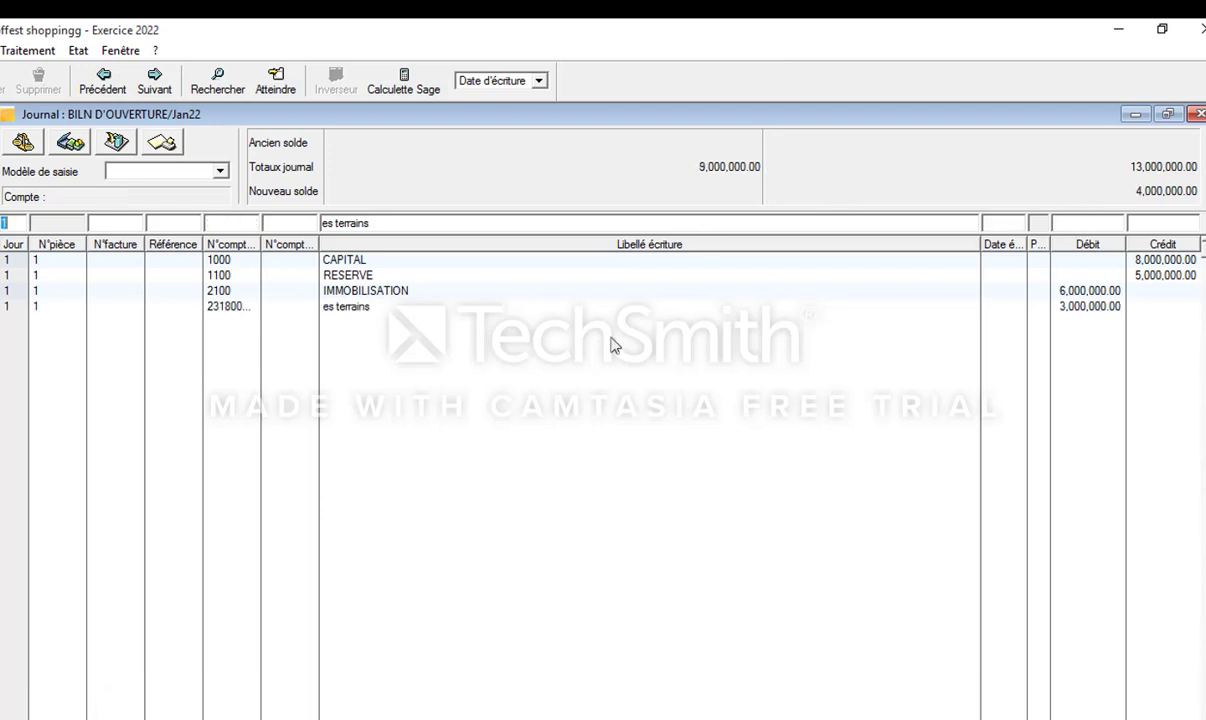
Step: Start the fifth entry line with account 2300 and bring up the account selection list
mouse_move(620, 712)
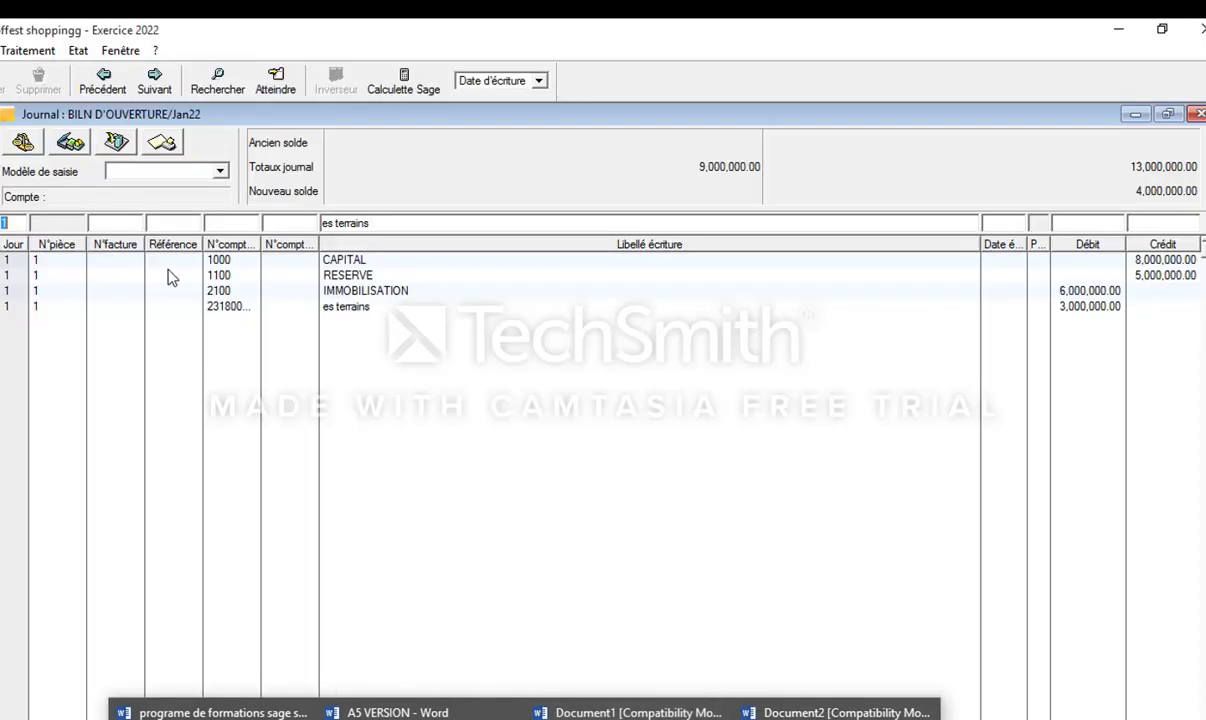
key("Tab")
key("Tab")
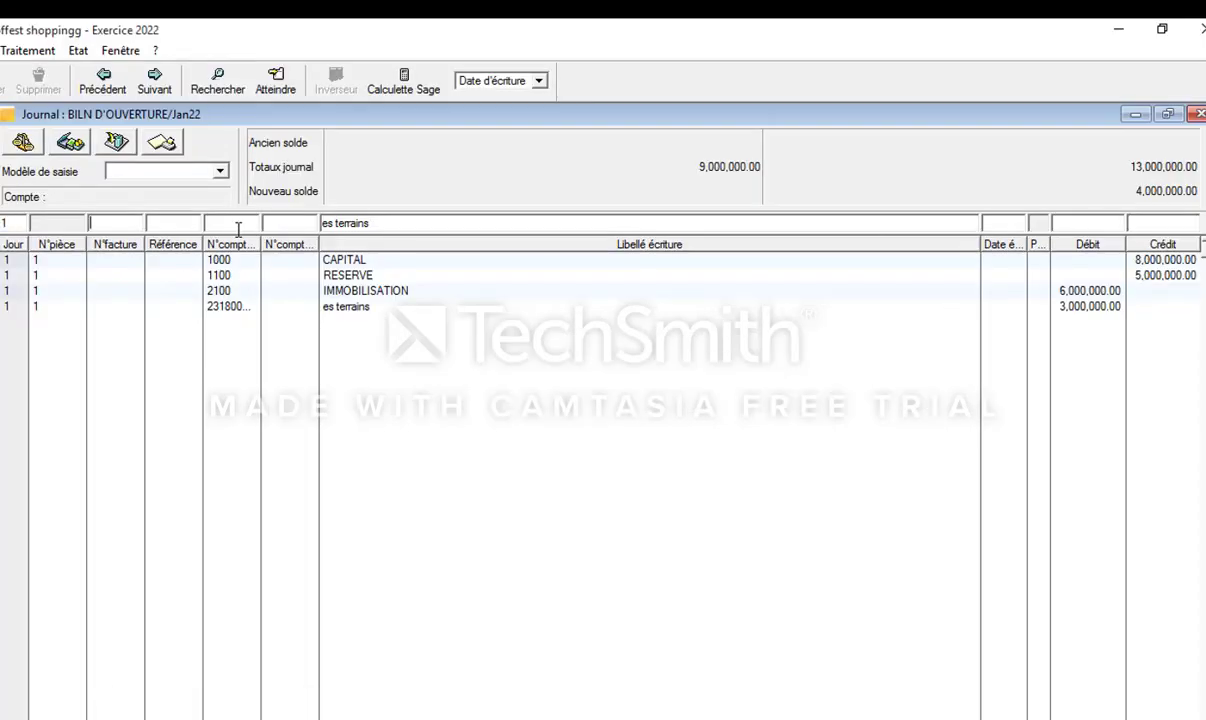
key("Tab")
type("2300")
key("Tab")
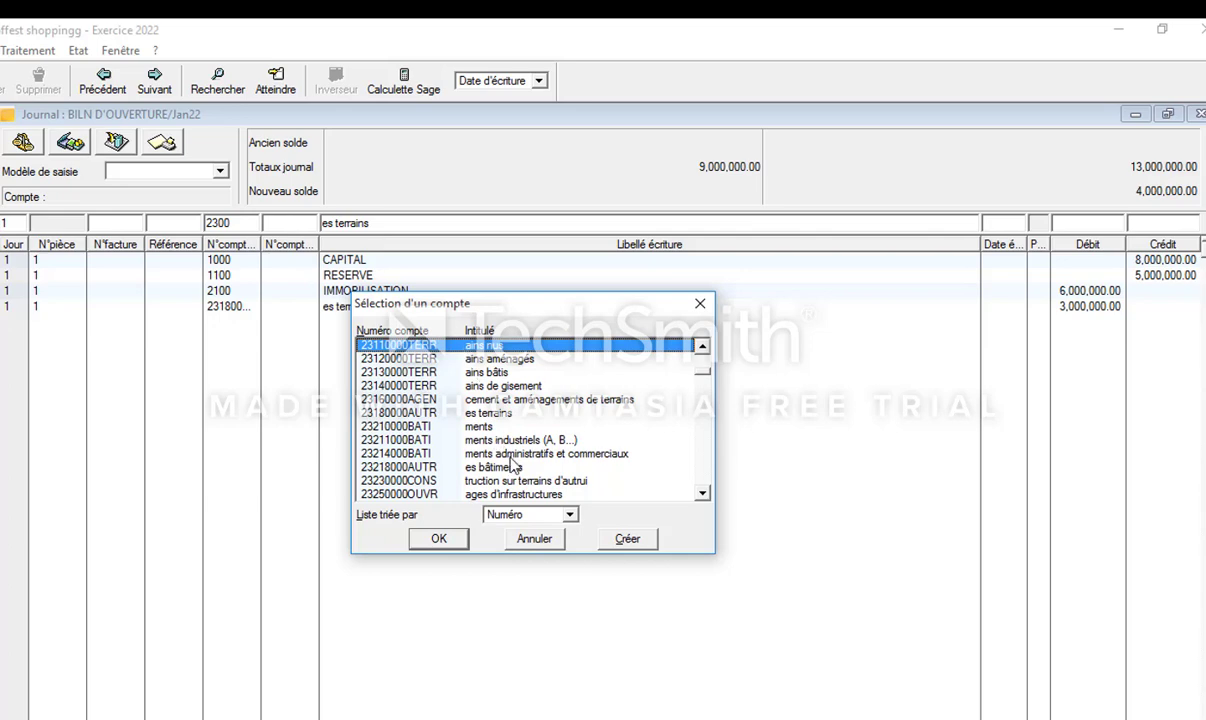
Step: Create the missing general account 2300 with the title BATIMENT and close its record
scroll(512, 465, "down", 3)
scroll(512, 465, "up", 10)
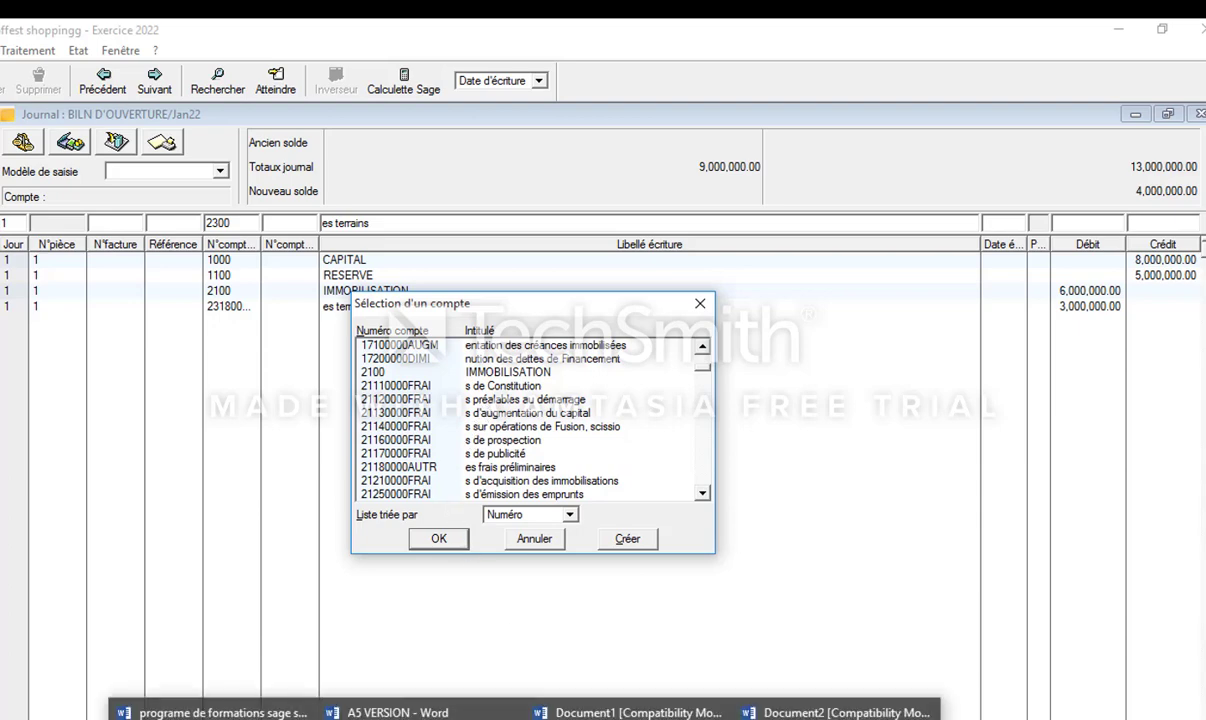
left_click(615, 712)
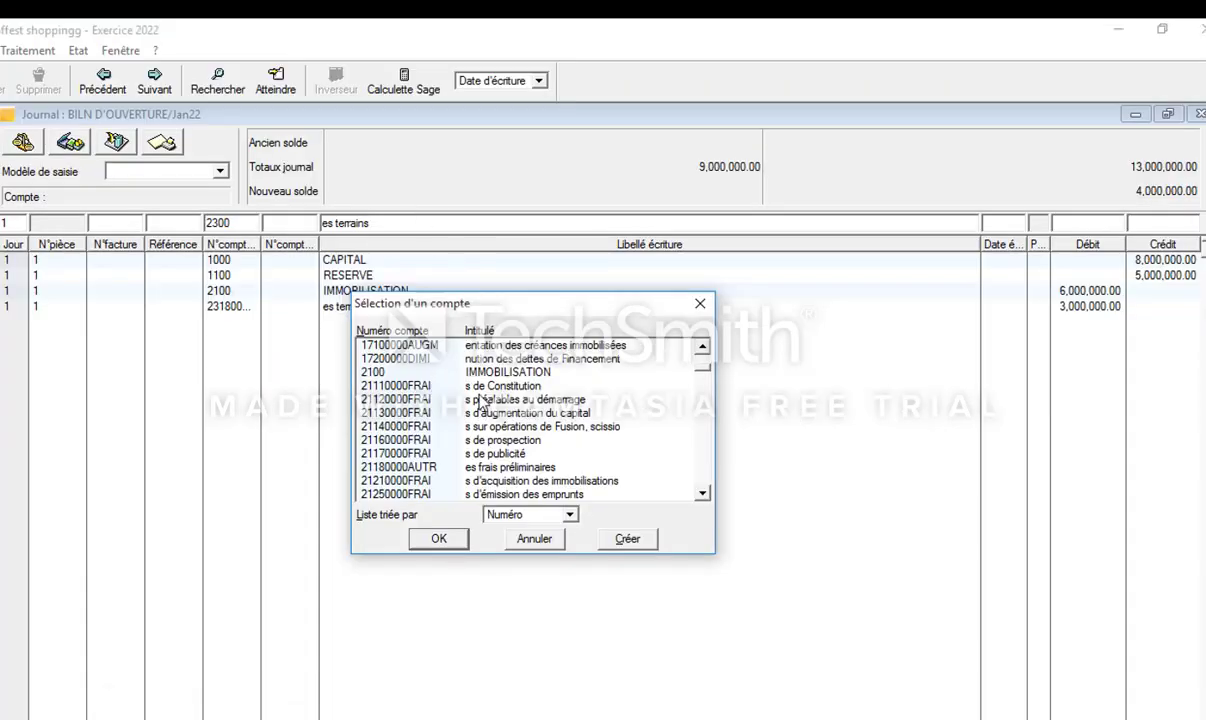
scroll(481, 401, "up", 2)
scroll(481, 401, "up", 10)
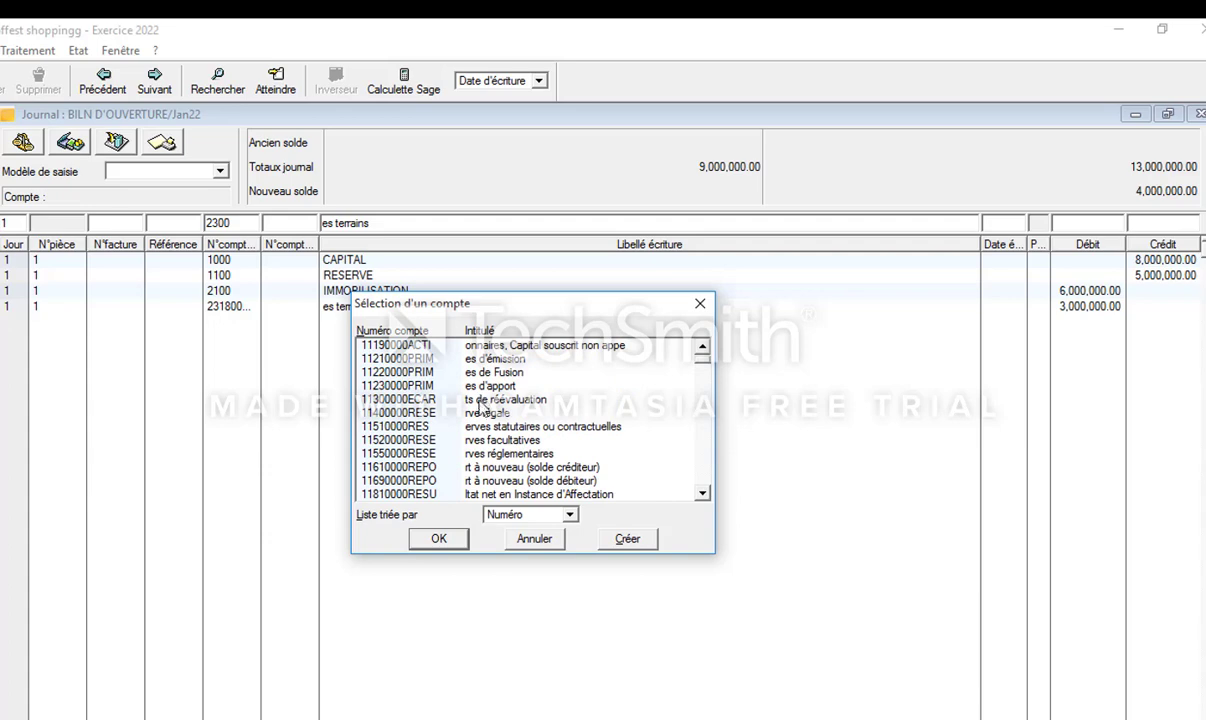
left_click(612, 538)
left_click(193, 212)
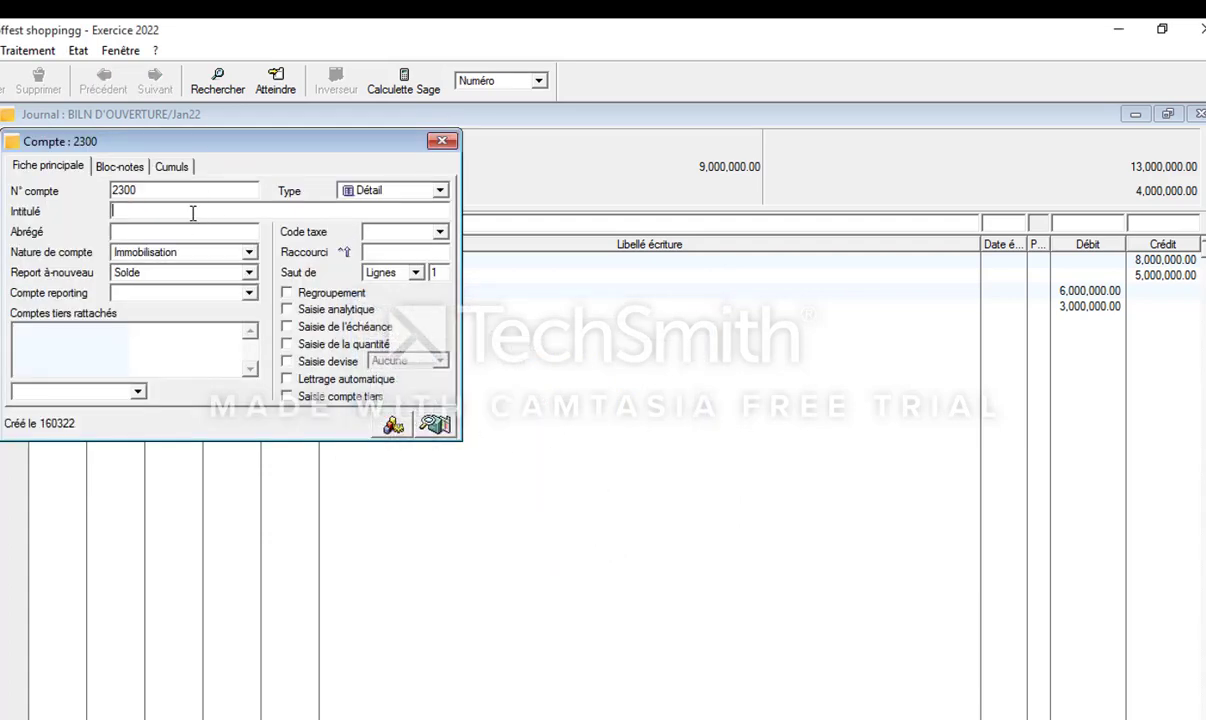
type("BATIMENT")
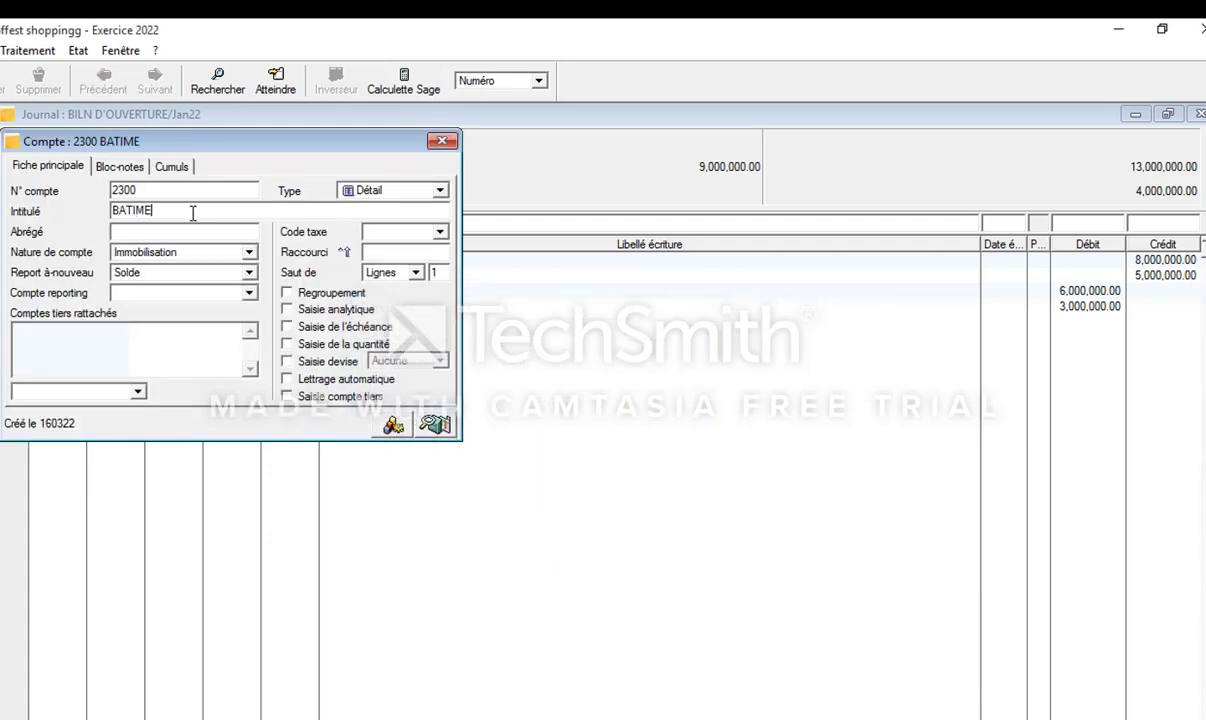
left_click(440, 141)
Step: Complete the account 2300 line with the label BATIMENT and a debit of 2000000, and record it
key("Tab")
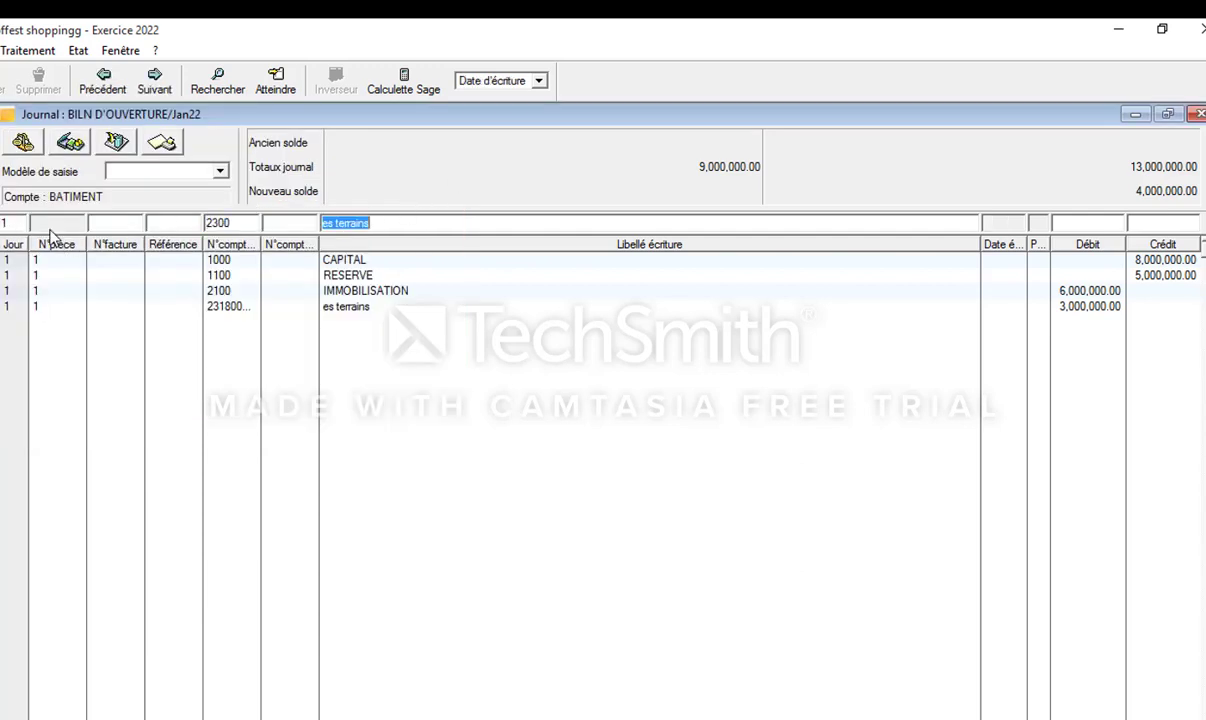
key("End")
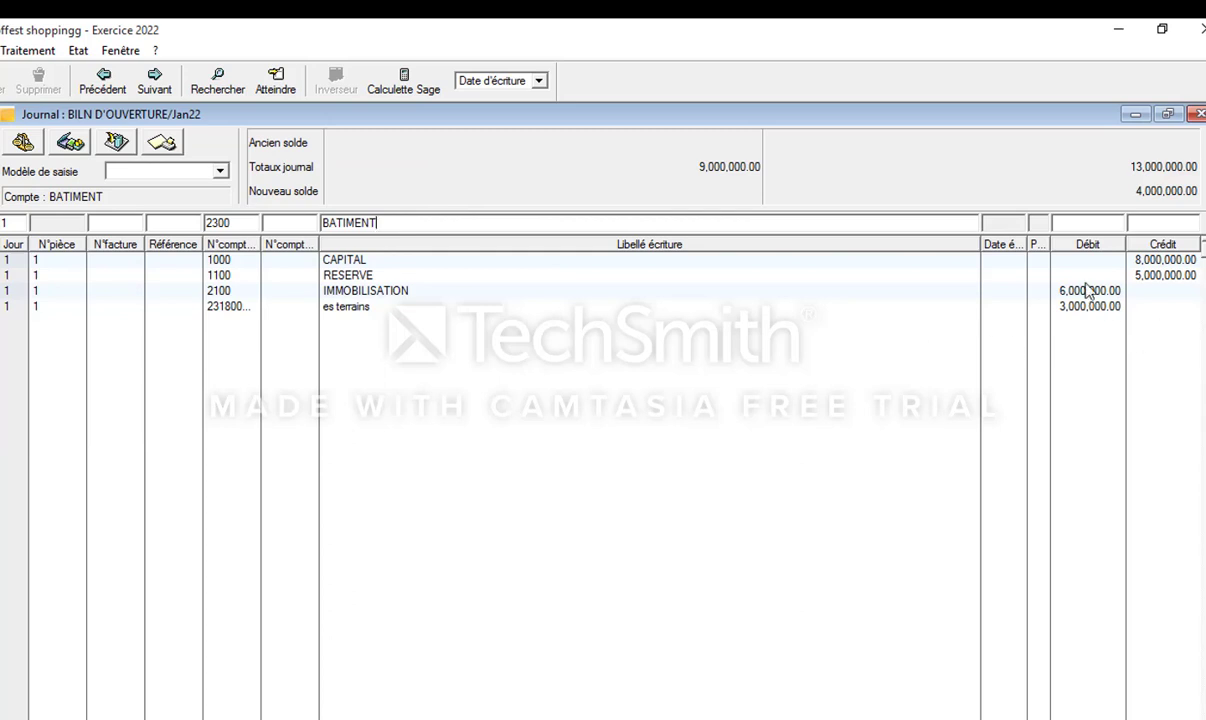
left_click(1089, 230)
type("2,000,")
type("000000")
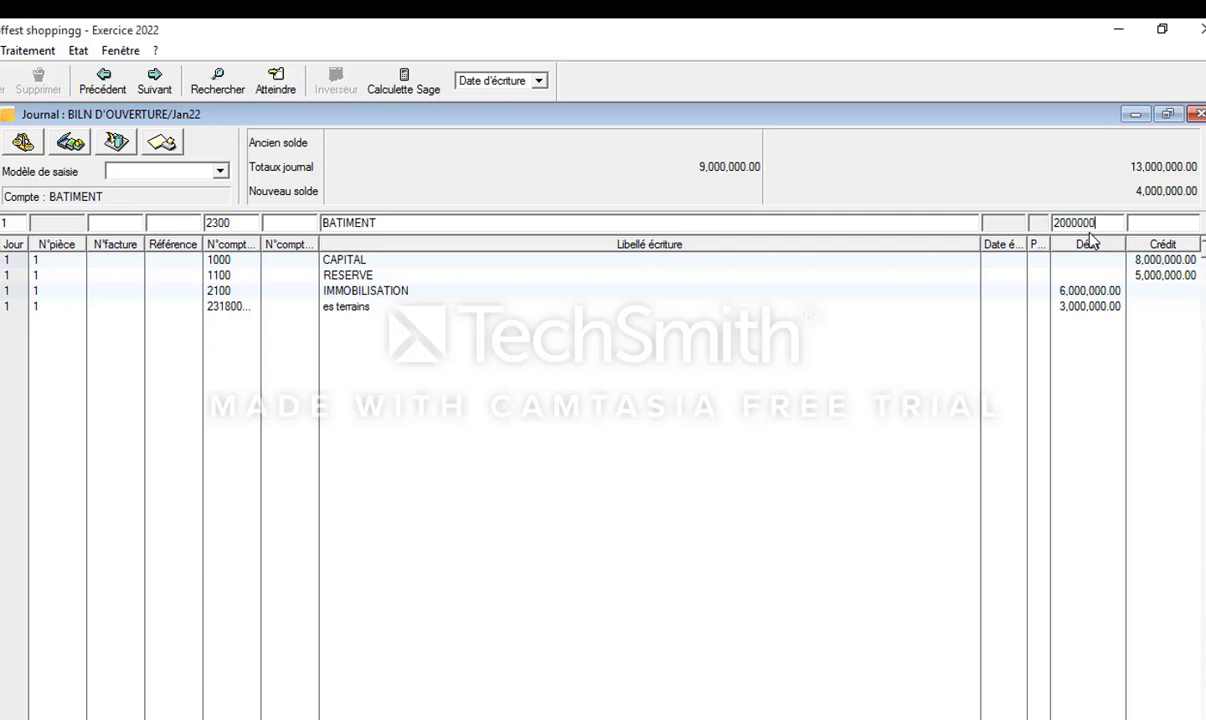
key("Return")
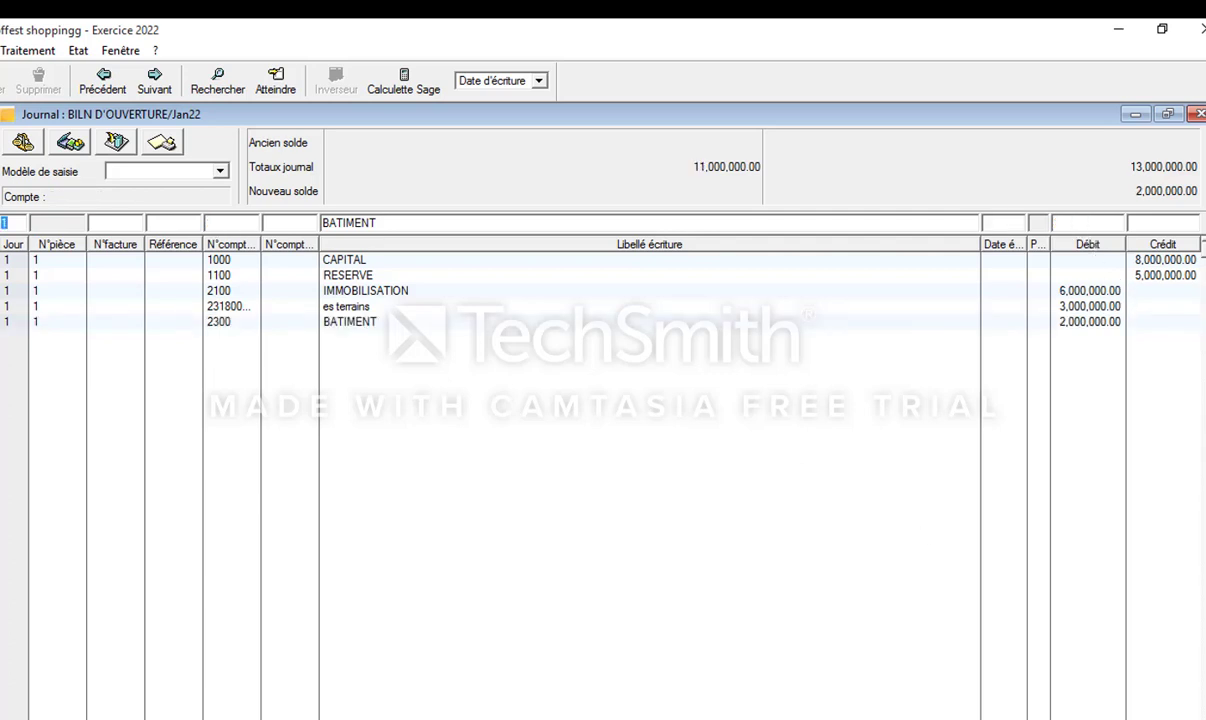
Step: Start the sixth entry line with account 2400 from the Word table and look through the account selection list for a matching account
left_click(612, 712)
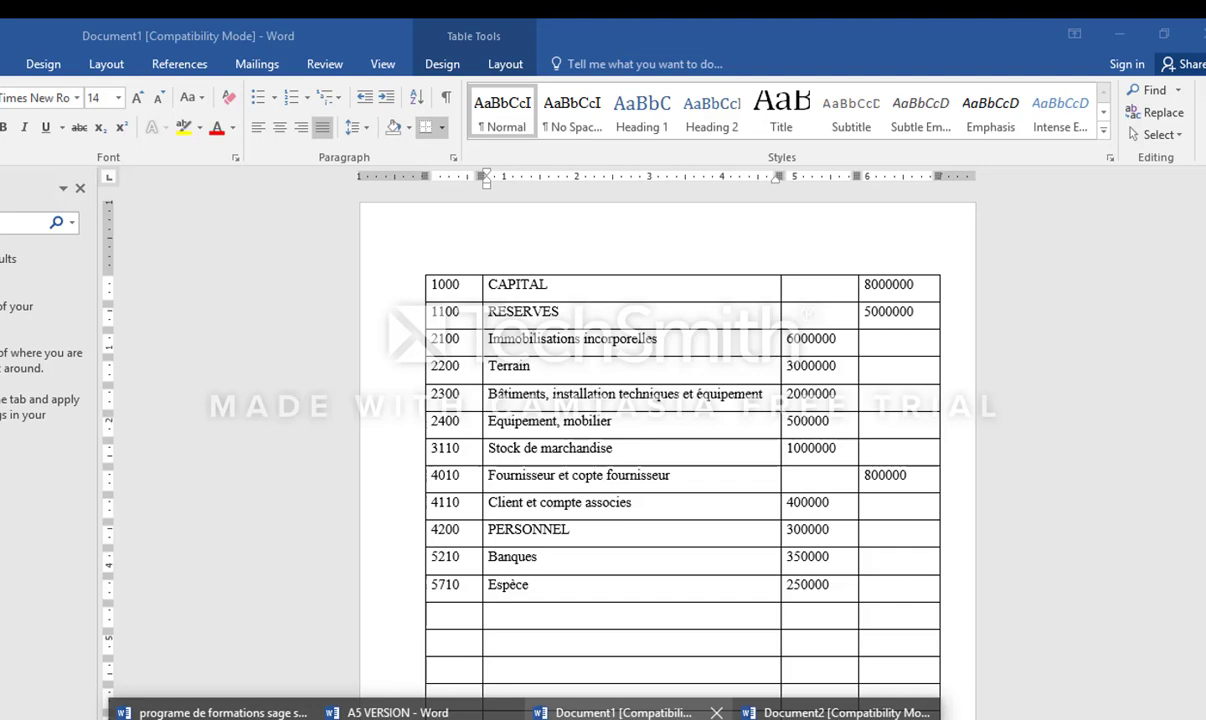
key("alt+Tab")
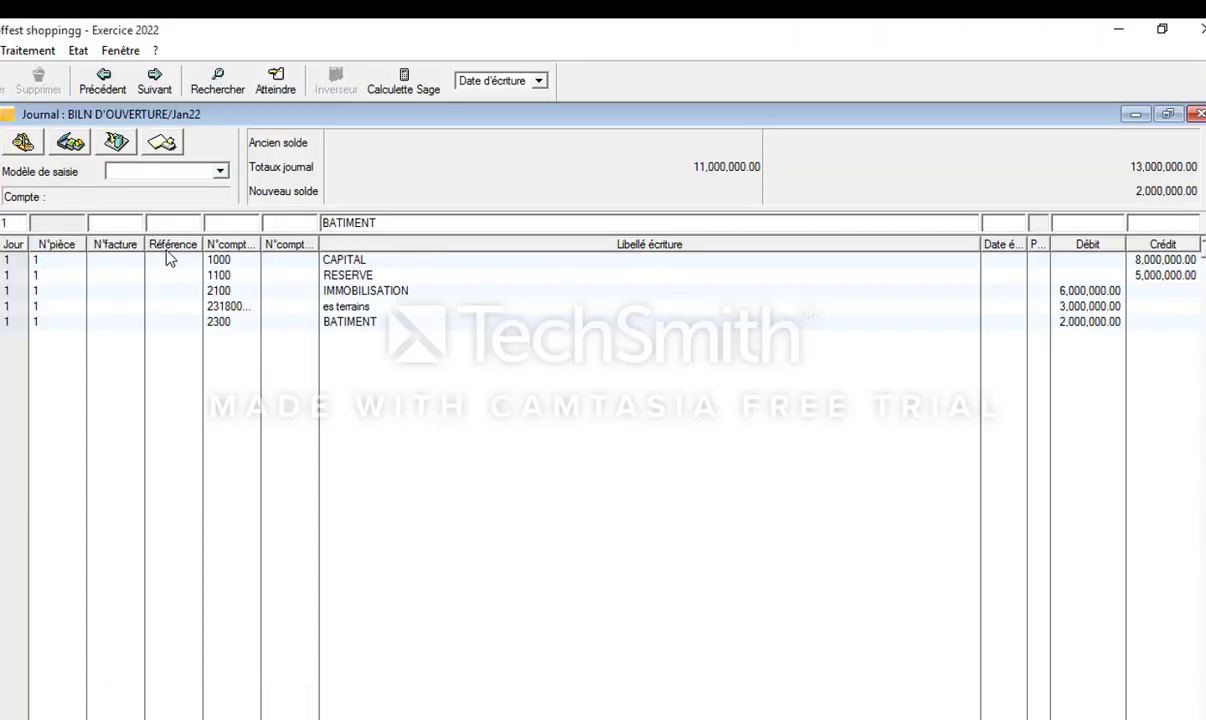
type("2400")
key("Tab")
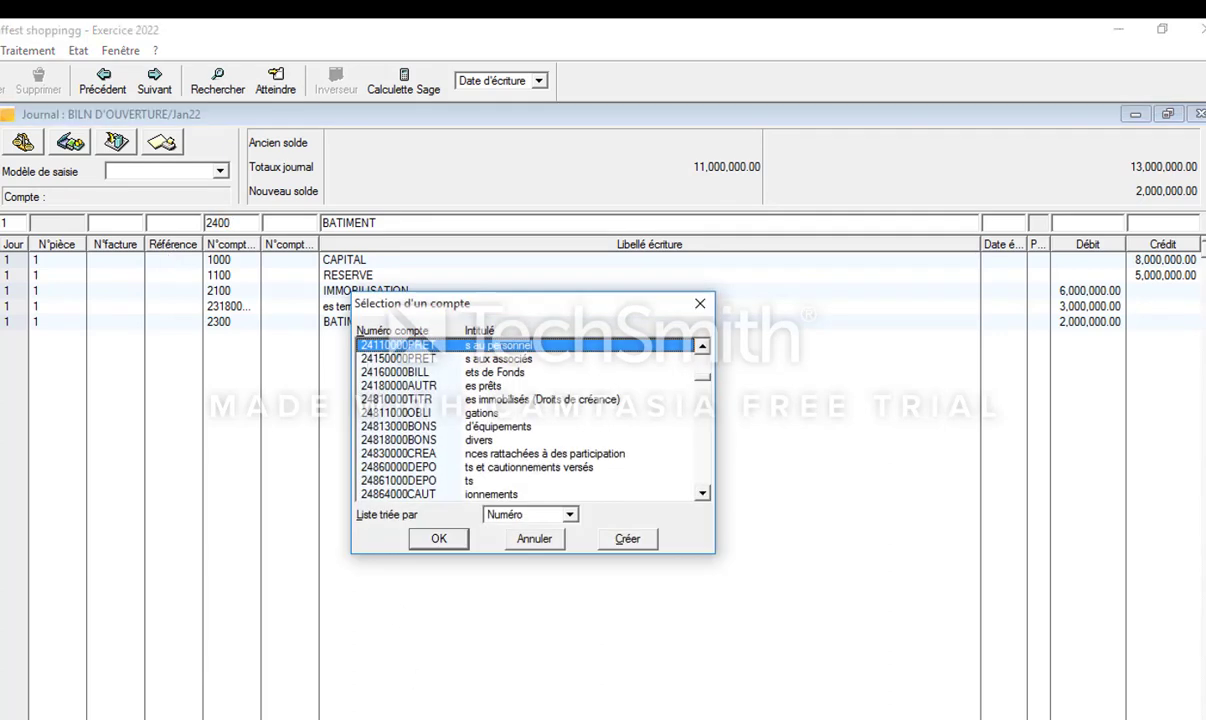
left_click(625, 712)
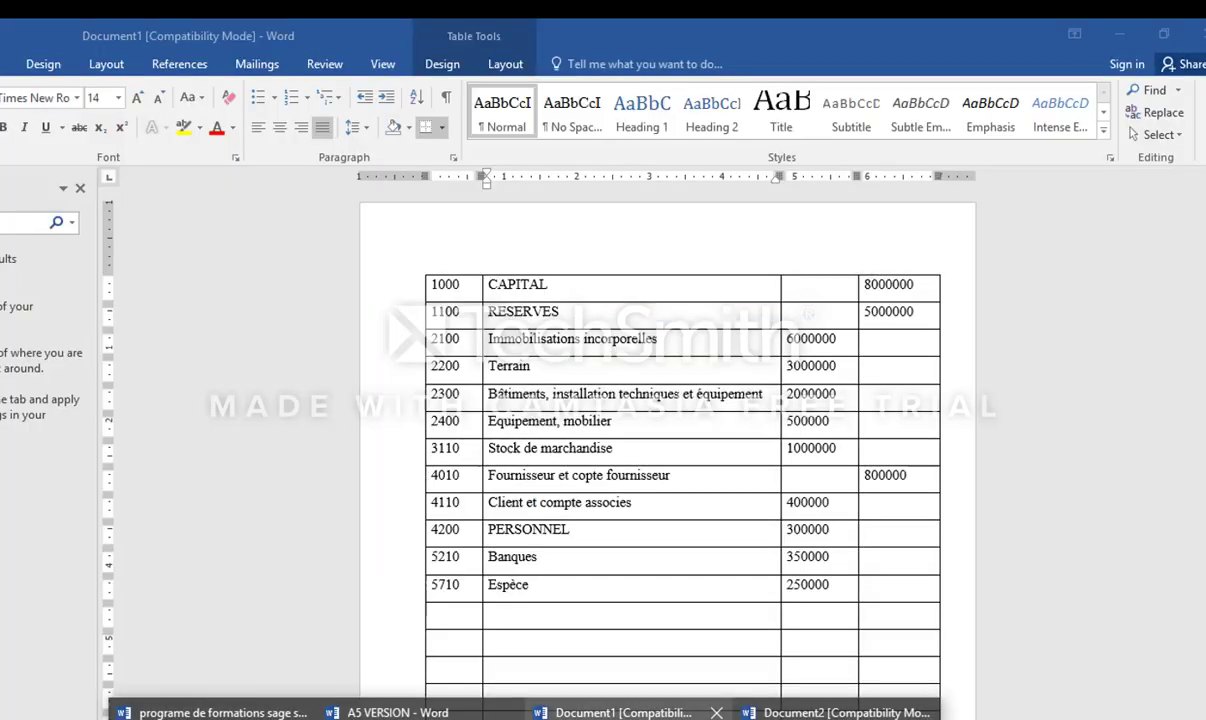
left_click(625, 712)
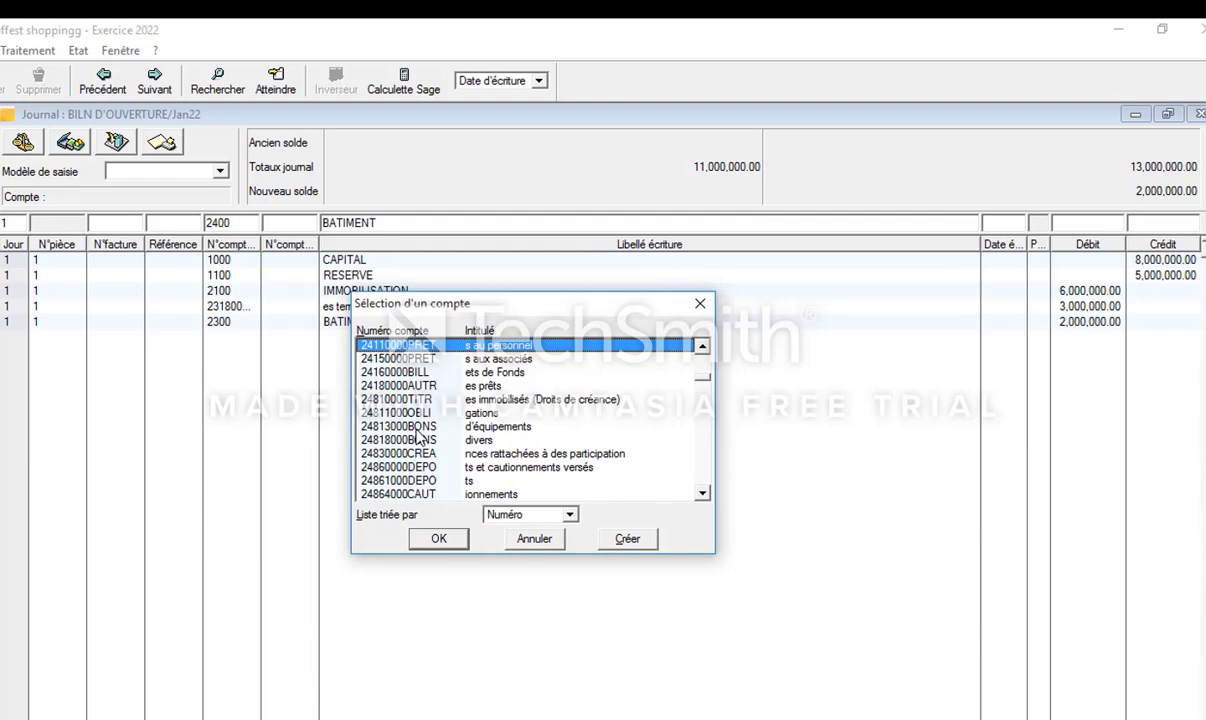
scroll(420, 432, "up", 5)
scroll(419, 436, "up", 8)
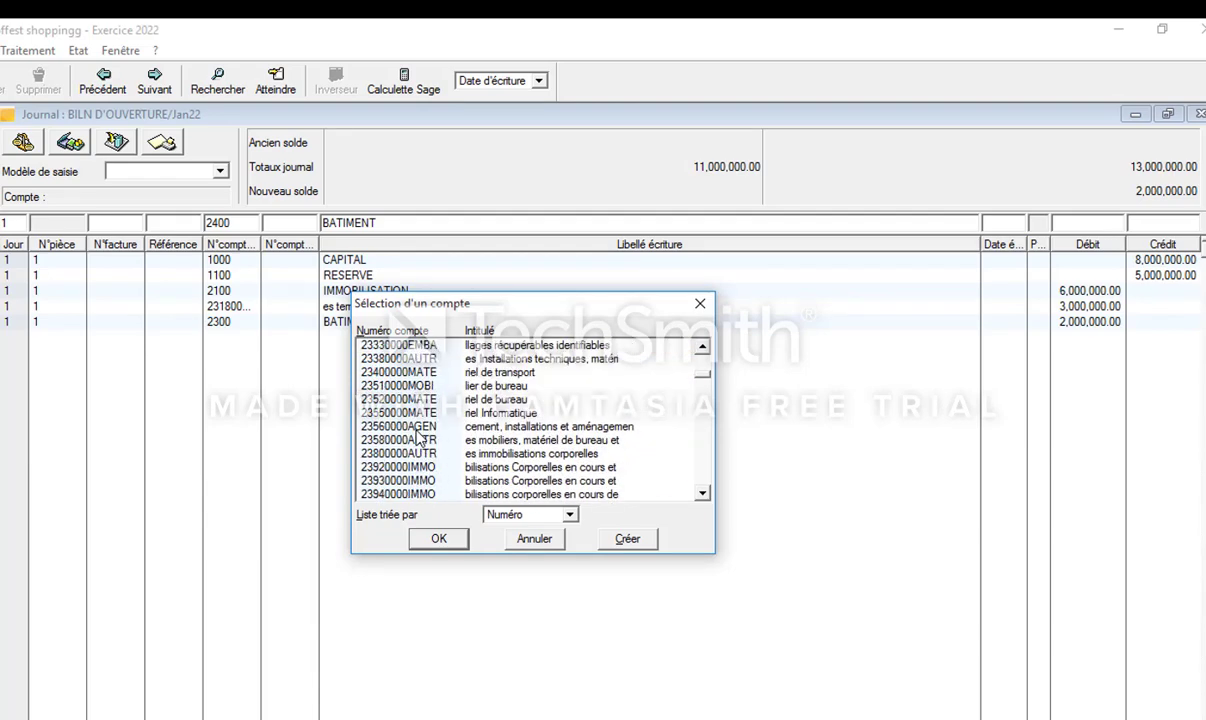
scroll(419, 437, "up", 1)
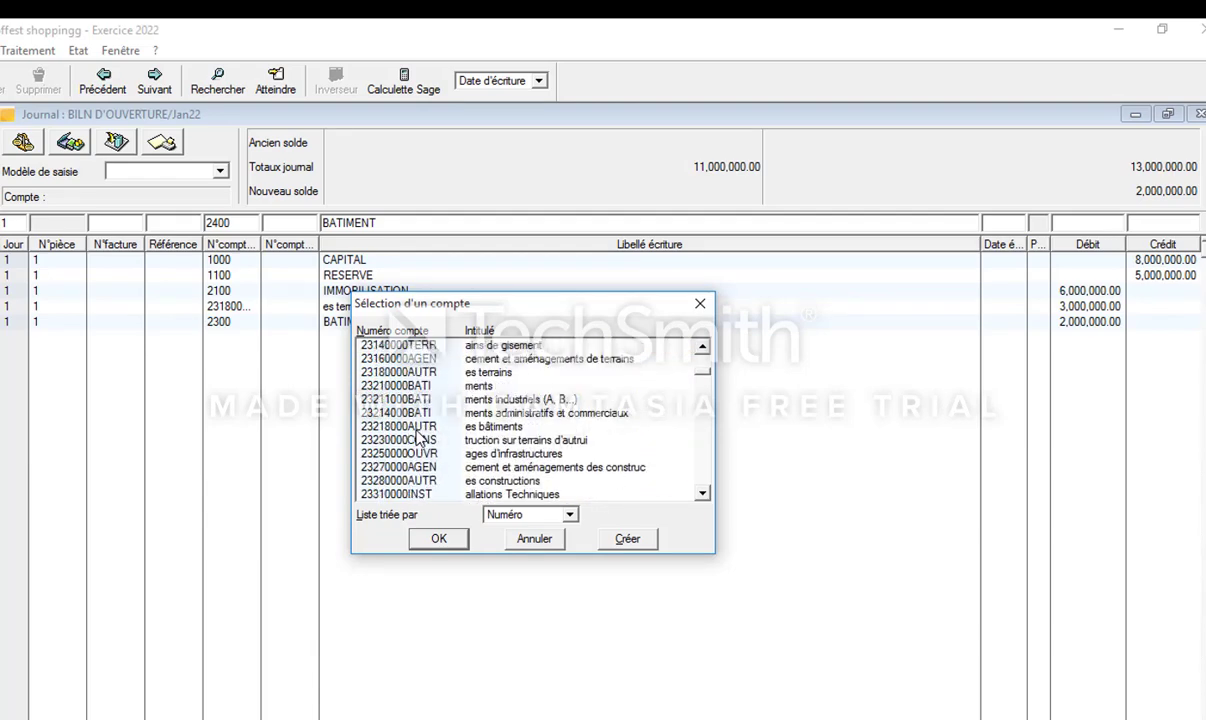
Step: Create the missing general account 2400 with the title EQUIPEMENT and close its record
left_click(626, 538)
key("Tab")
key("Tab")
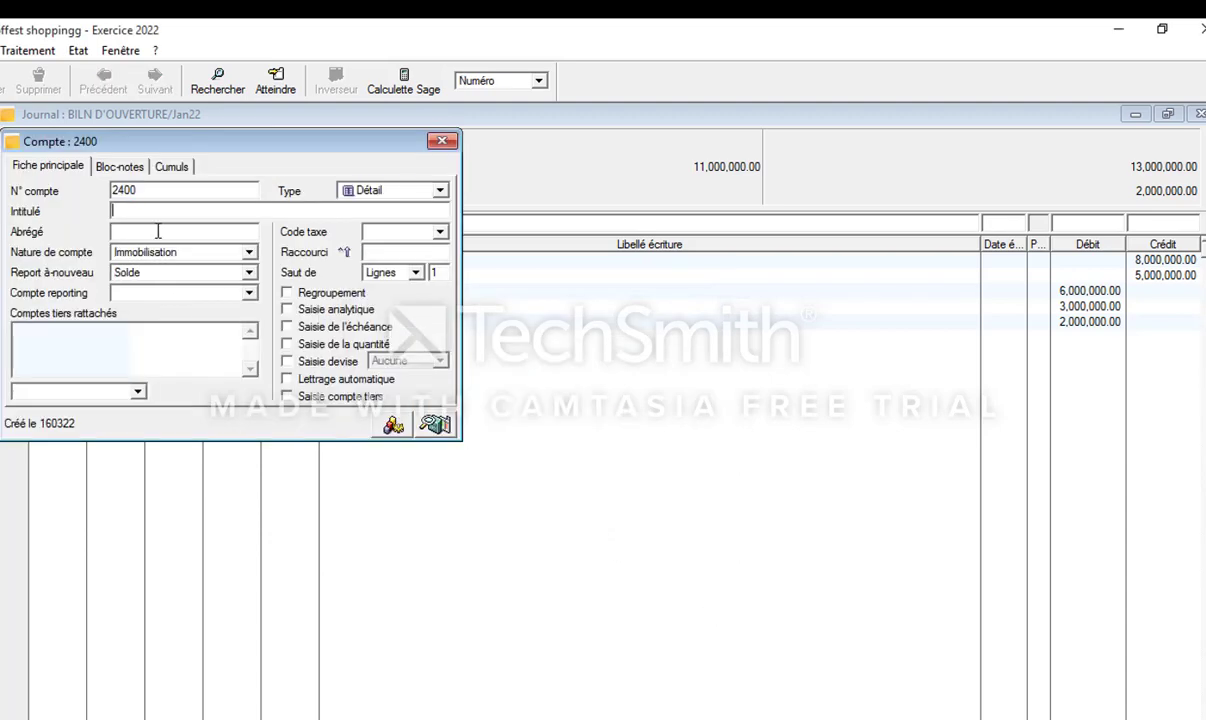
right_click(158, 232)
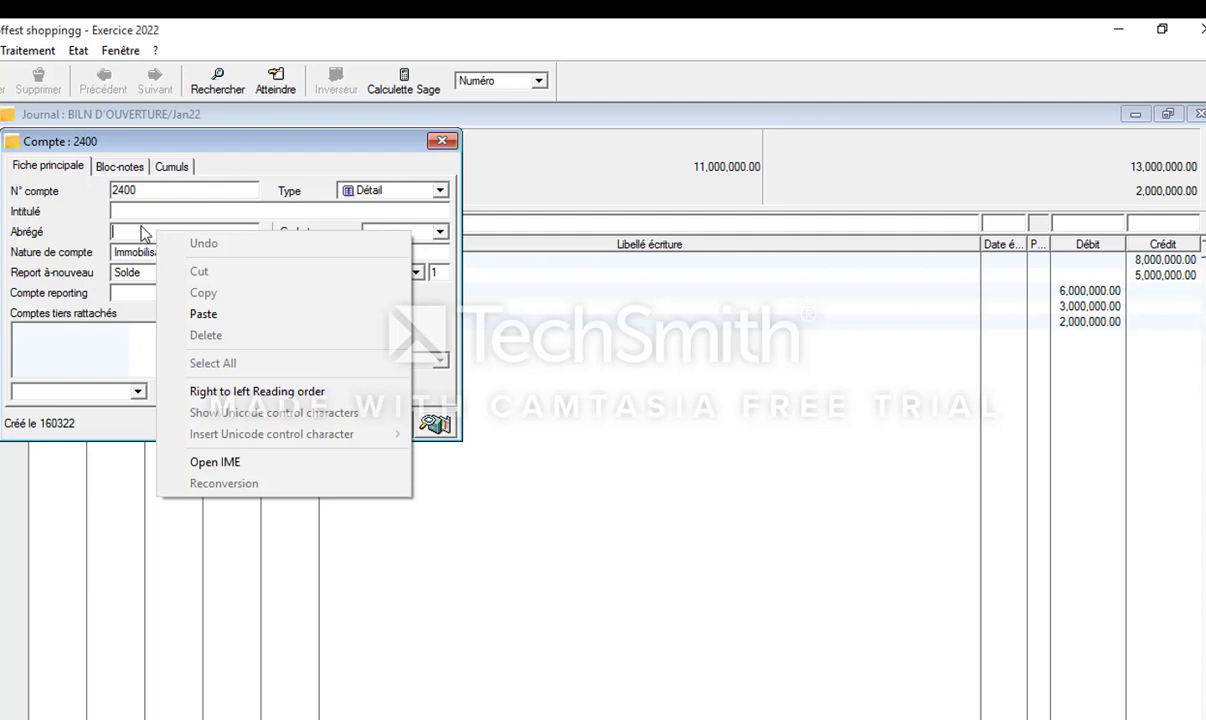
left_click(141, 210)
left_click(141, 210)
type("E")
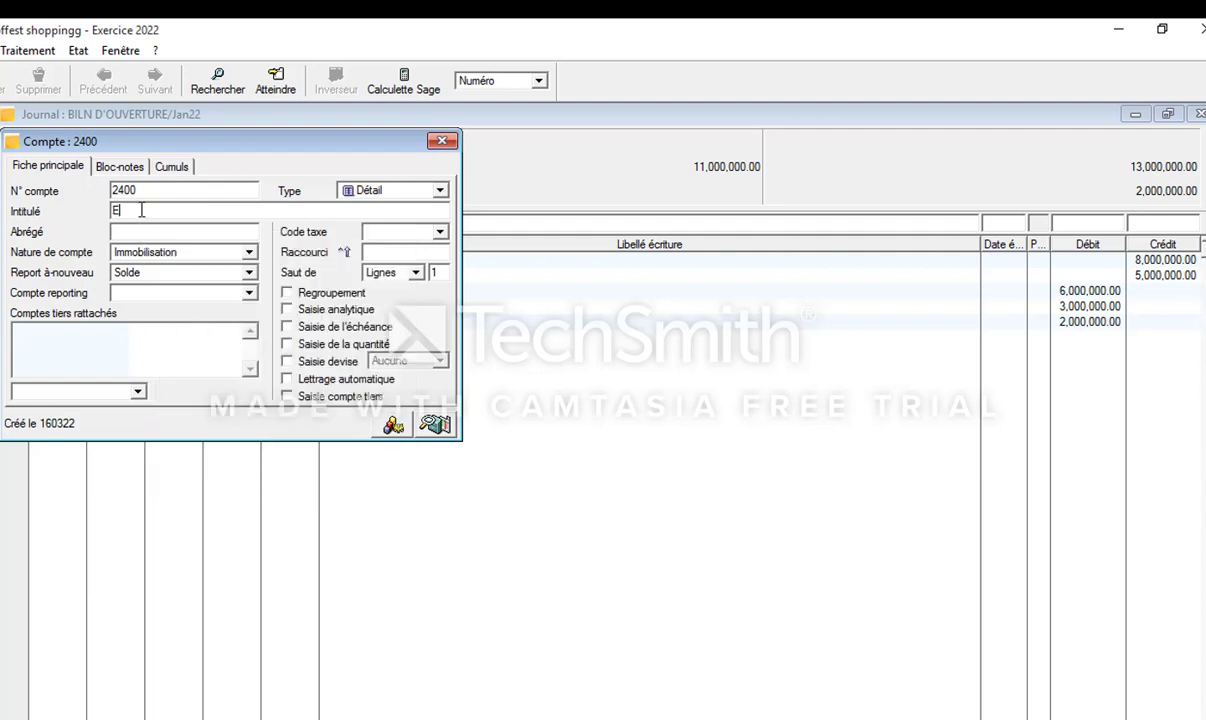
type("QUIPEMENT")
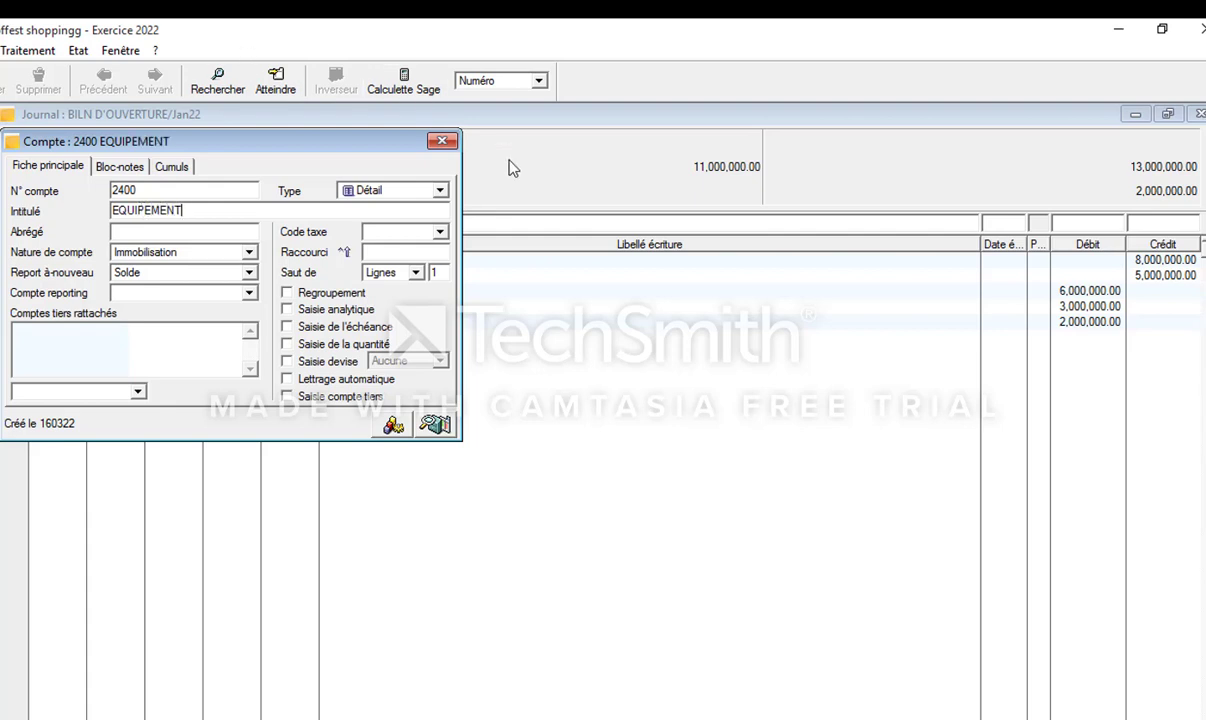
left_click(441, 142)
Step: Complete the account 2400 line with the label EQUIPEMENT and a debit of 500000 following the Word table, and record it
key("Tab")
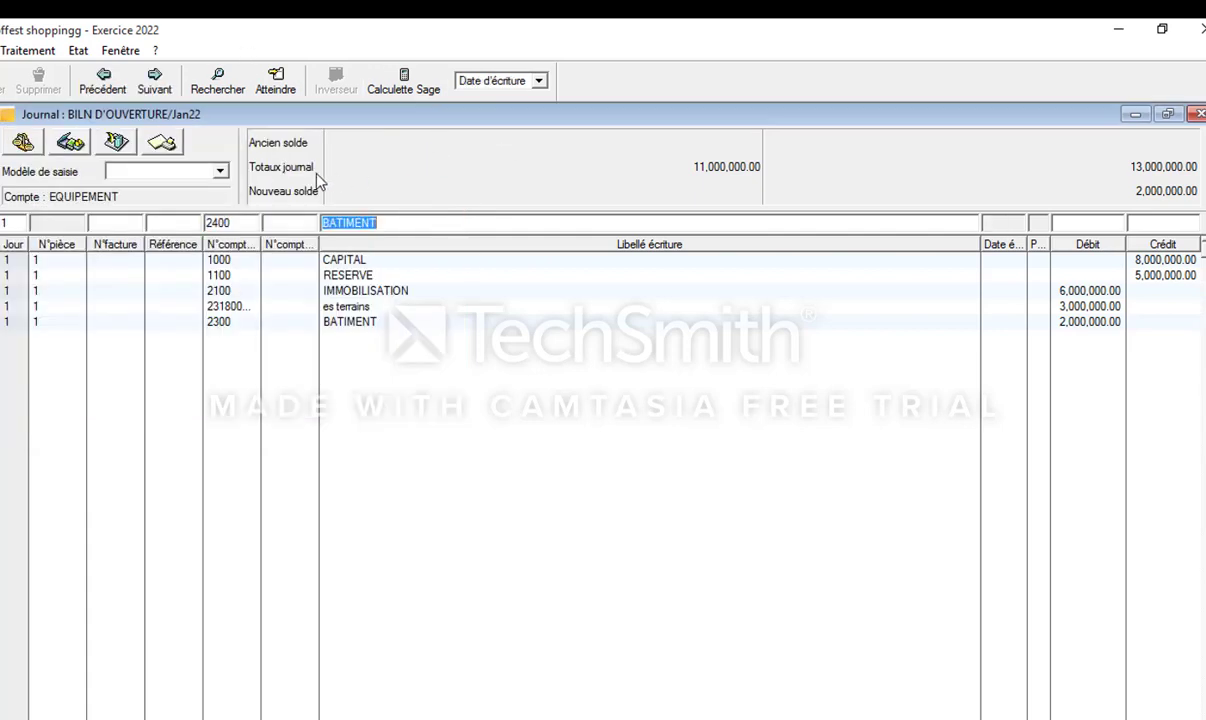
left_click(119, 199)
key("Tab")
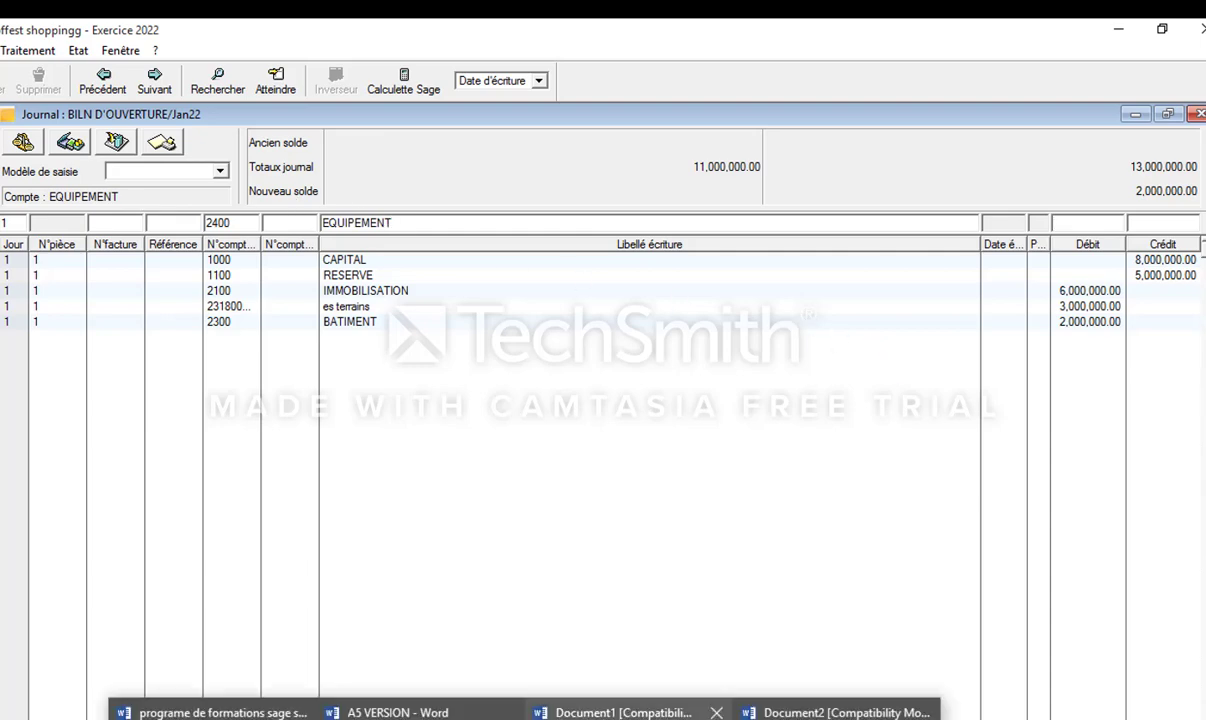
left_click(615, 712)
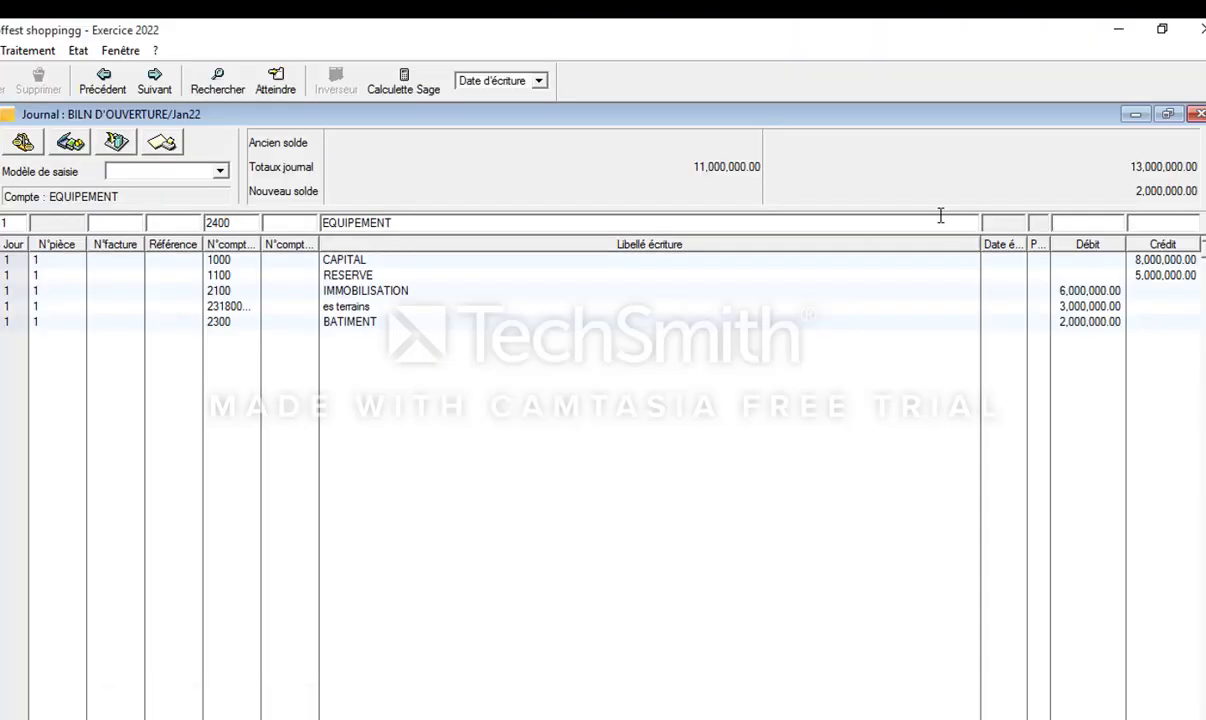
type("500000")
key("Return")
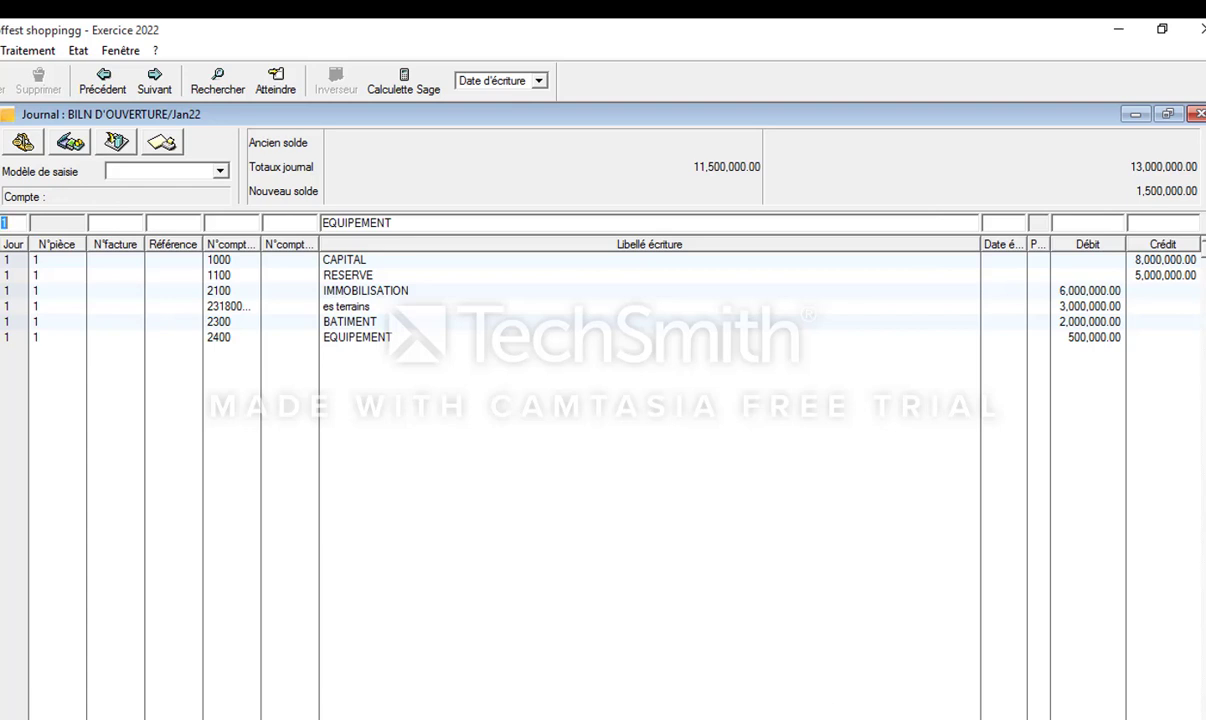
Step: Record the merchandise stock line on account 31110000MARC, found from 3110, with the label handises (Groupe A) and a debit of 1000000
mouse_move(525, 719)
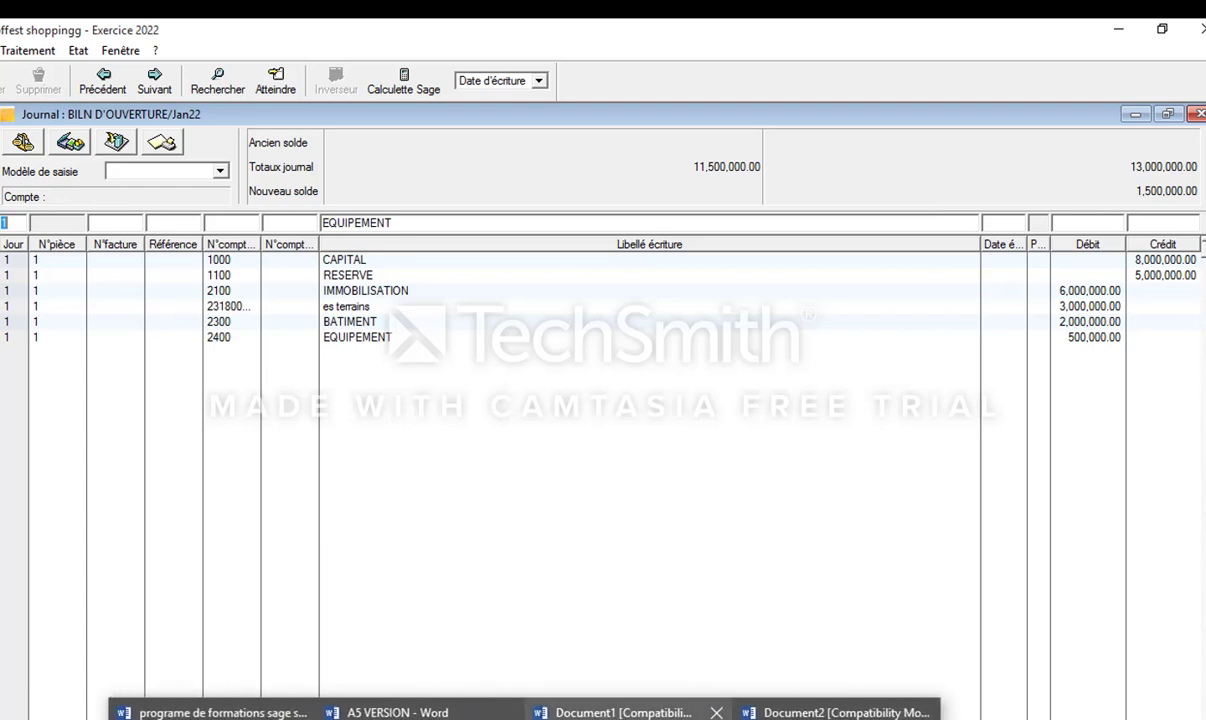
mouse_move(625, 714)
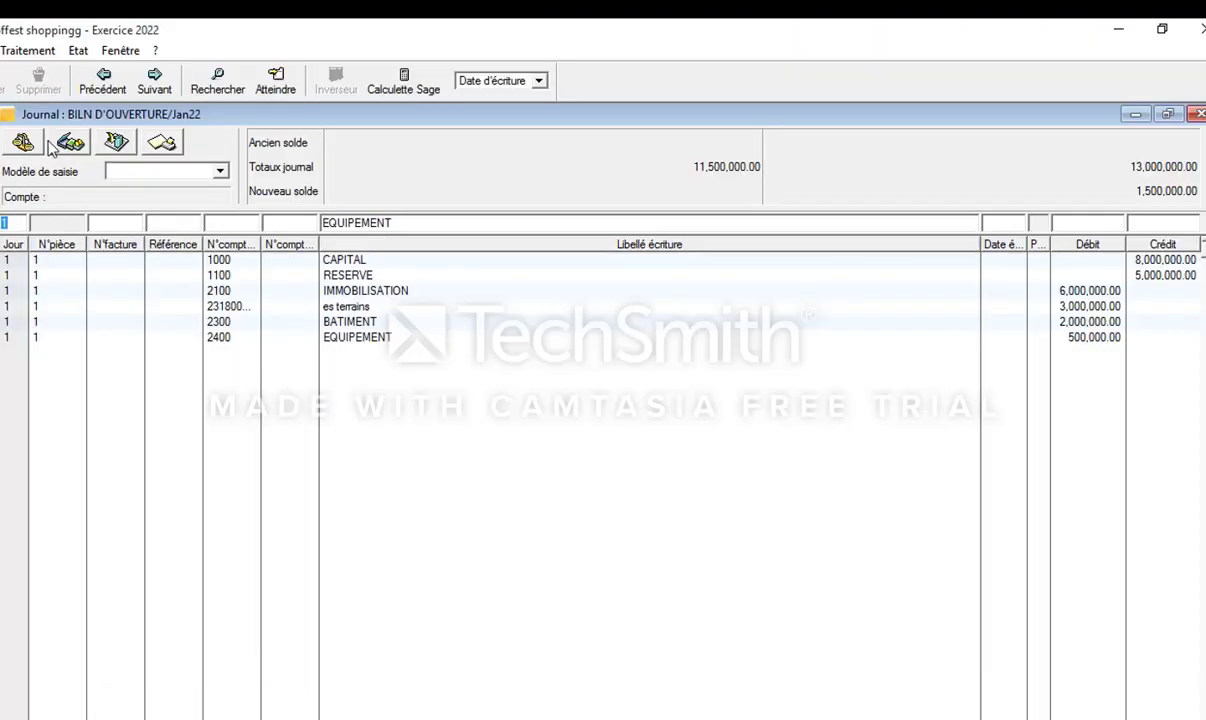
key("Tab")
key("Tab")
key("Tab")
type("3110")
key("Tab")
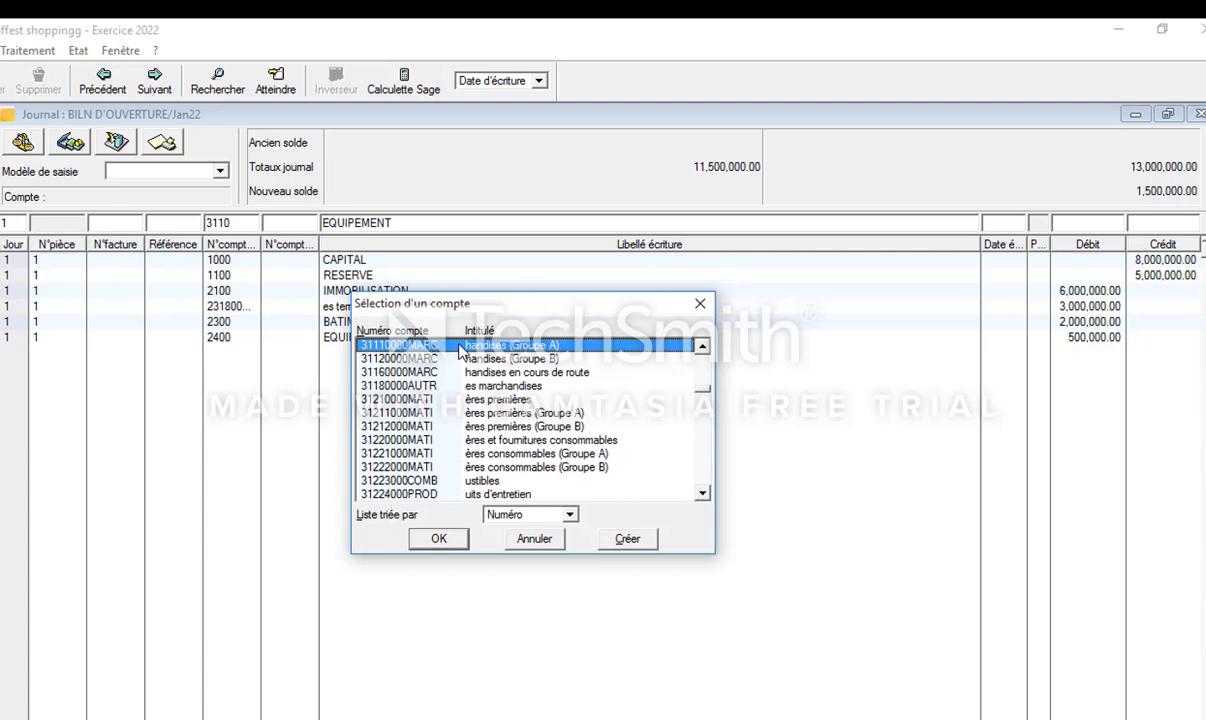
double_click(404, 345)
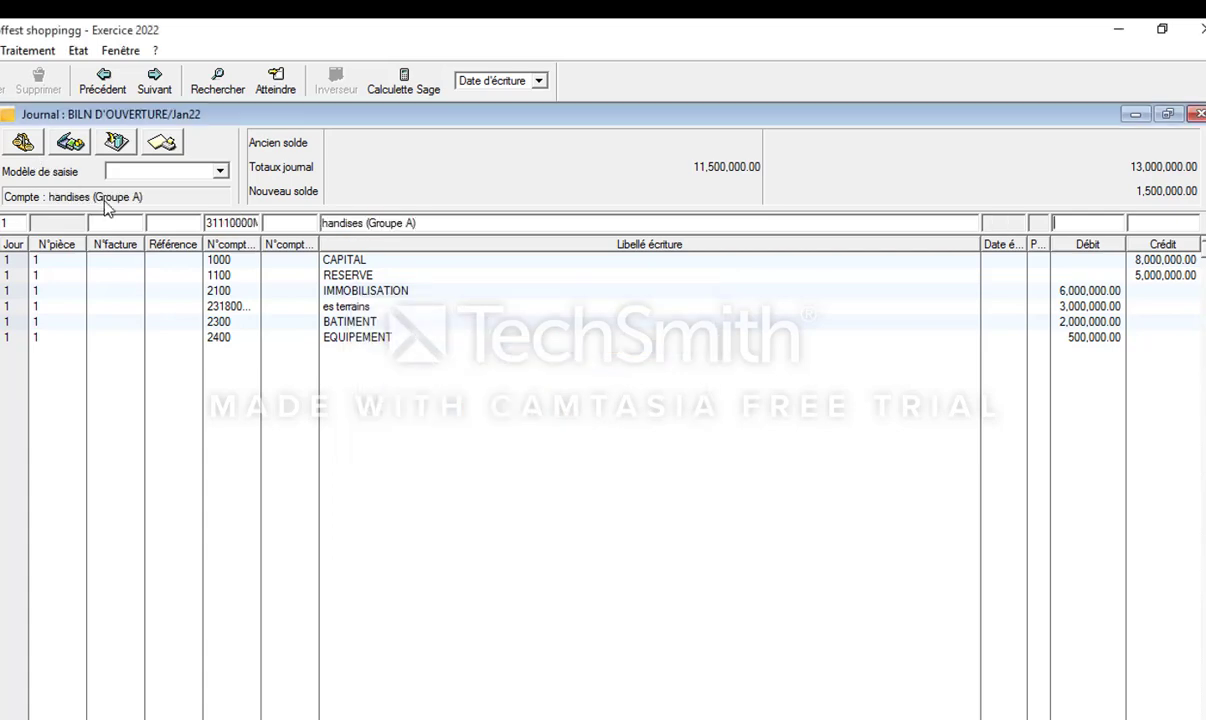
type("1000000")
key("Return")
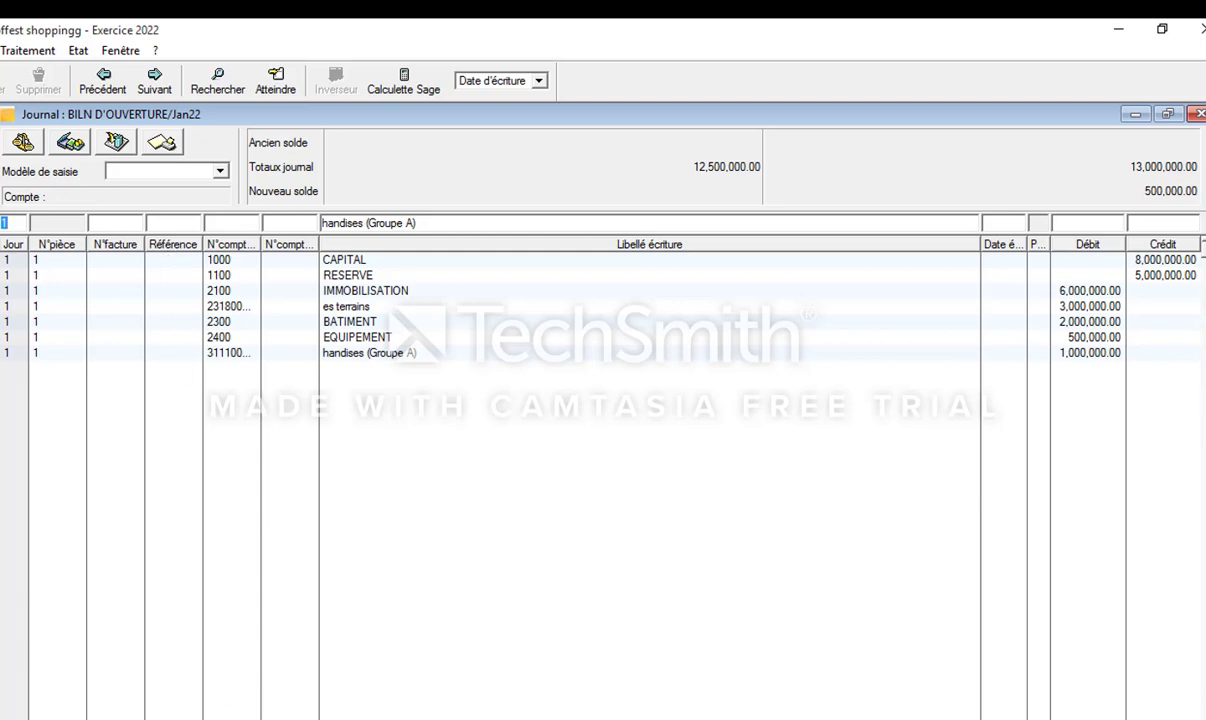
Step: Check the supplier row in the Word table and widen the journal's third-party and general account number columns
left_click(620, 712)
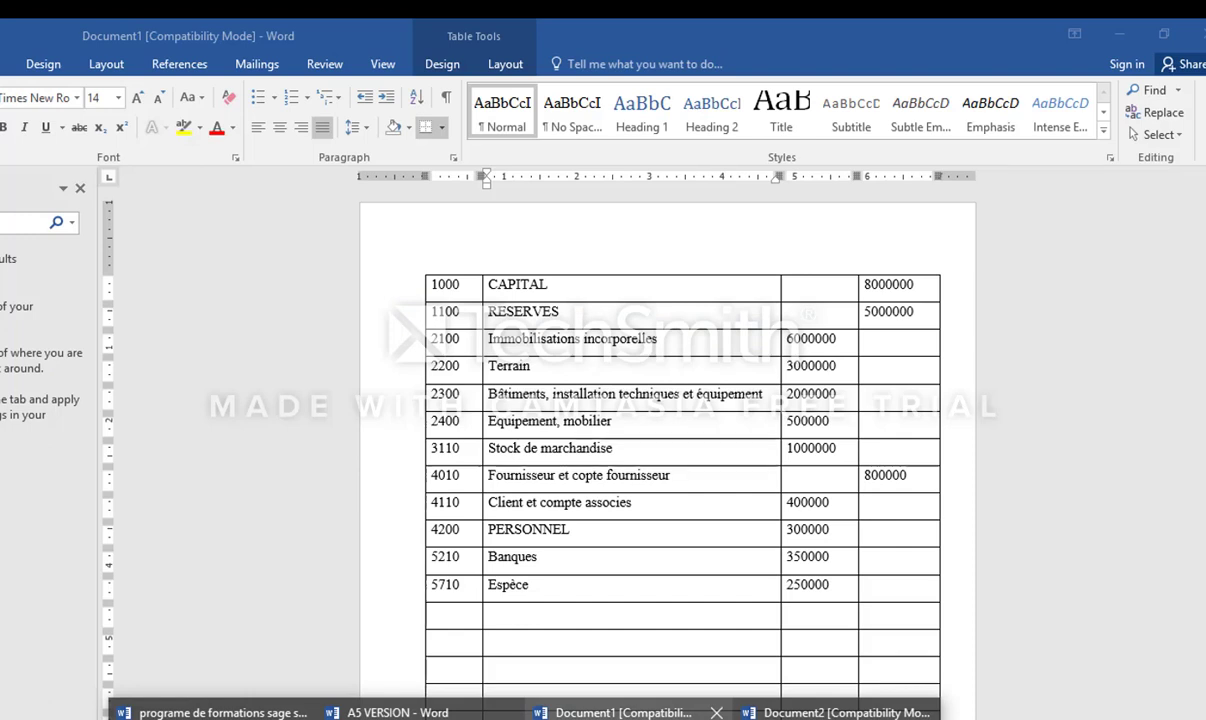
left_click(620, 712)
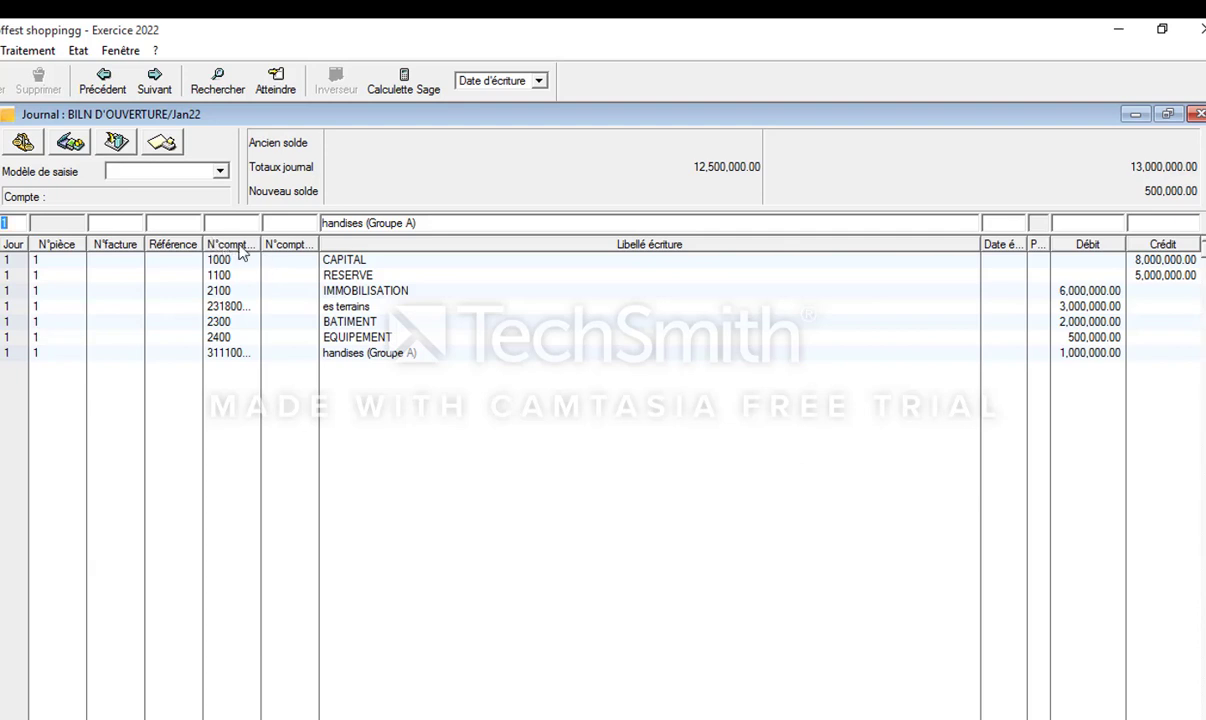
left_click_drag(320, 243, 366, 244)
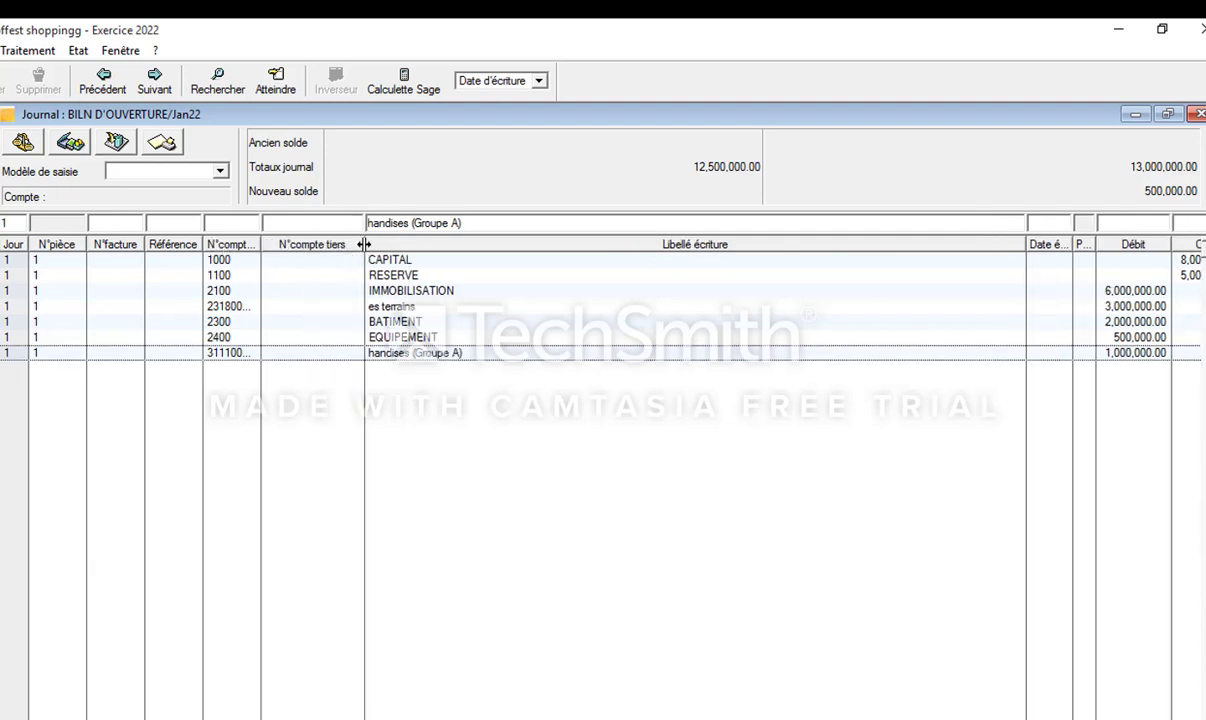
left_click_drag(261, 243, 285, 243)
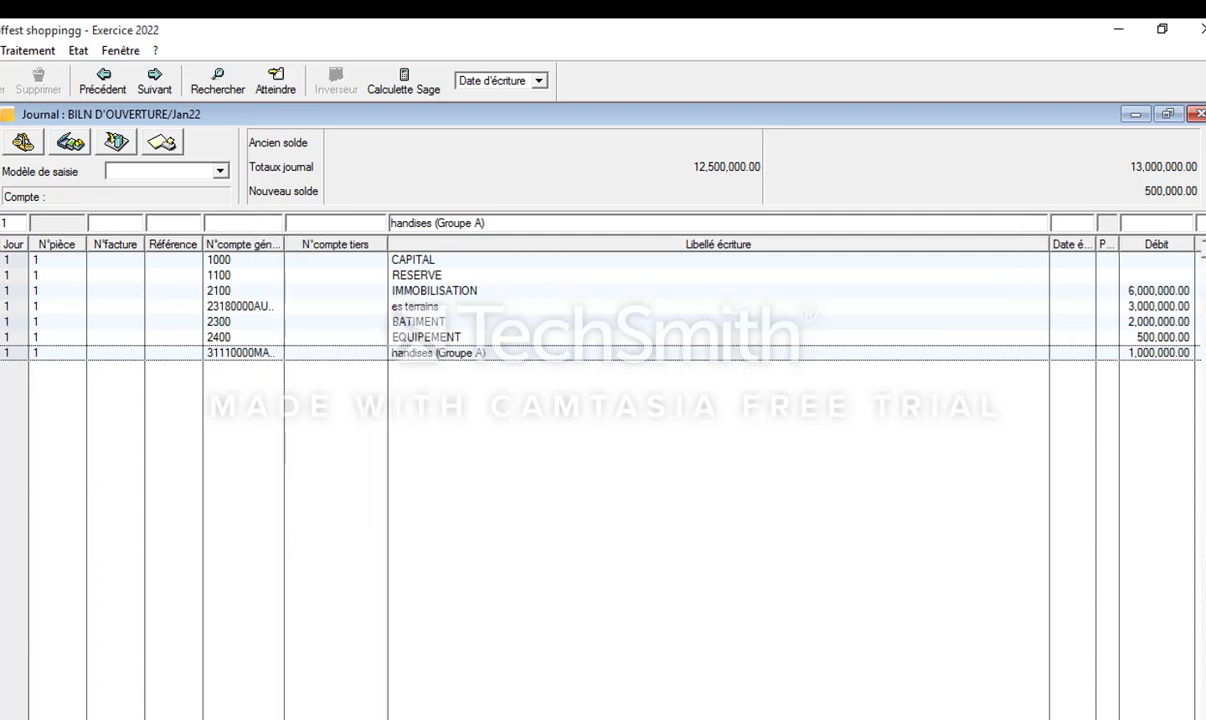
Step: Consult the Word table again and start the supplier entry line with the third-party account 40111 INSEKIA
mouse_move(478, 718)
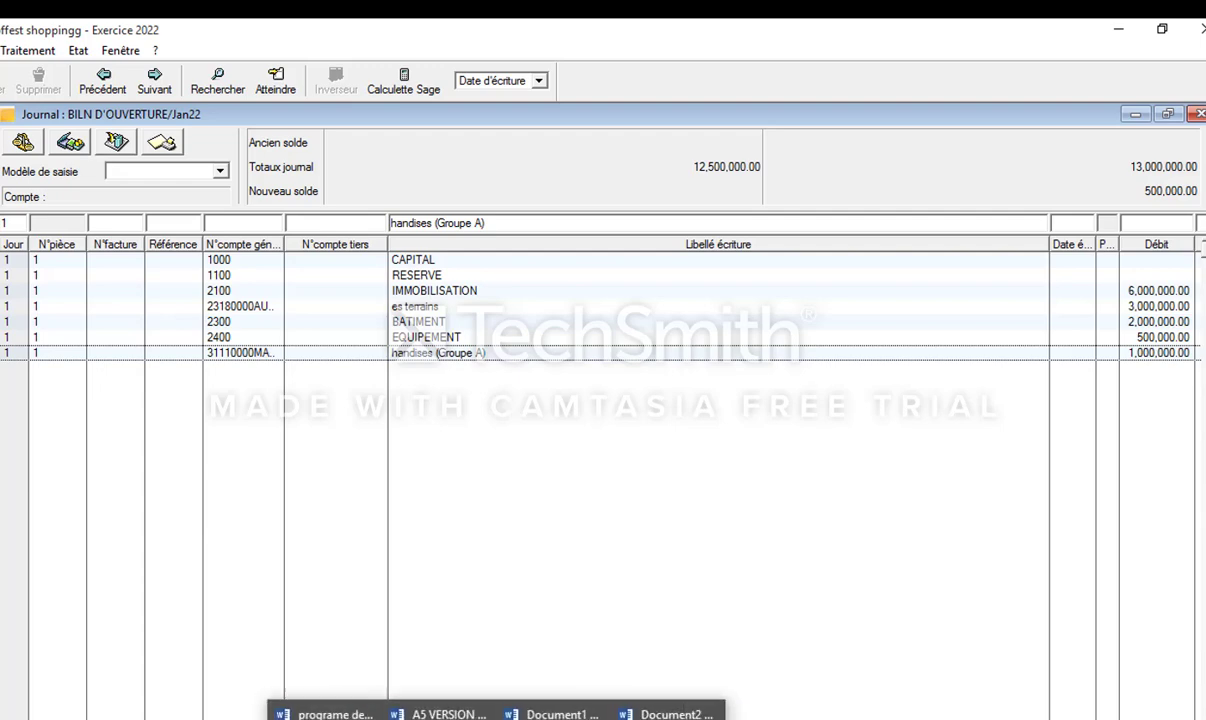
left_click(620, 712)
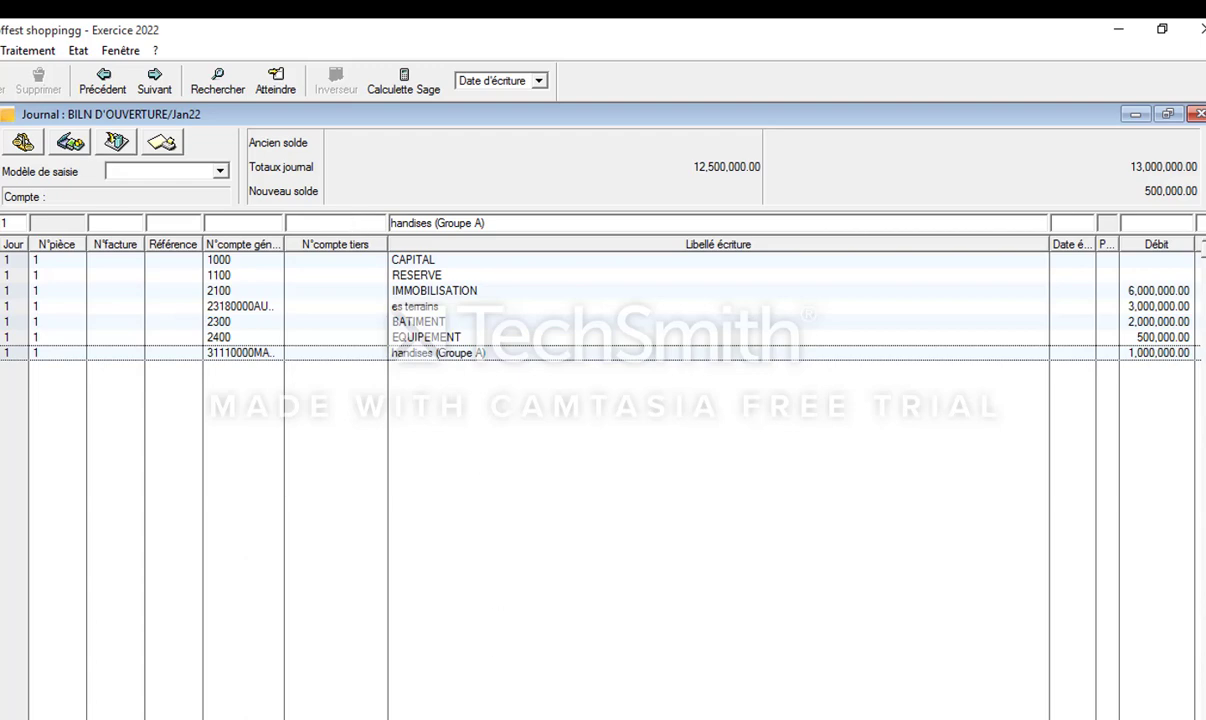
left_click(615, 712)
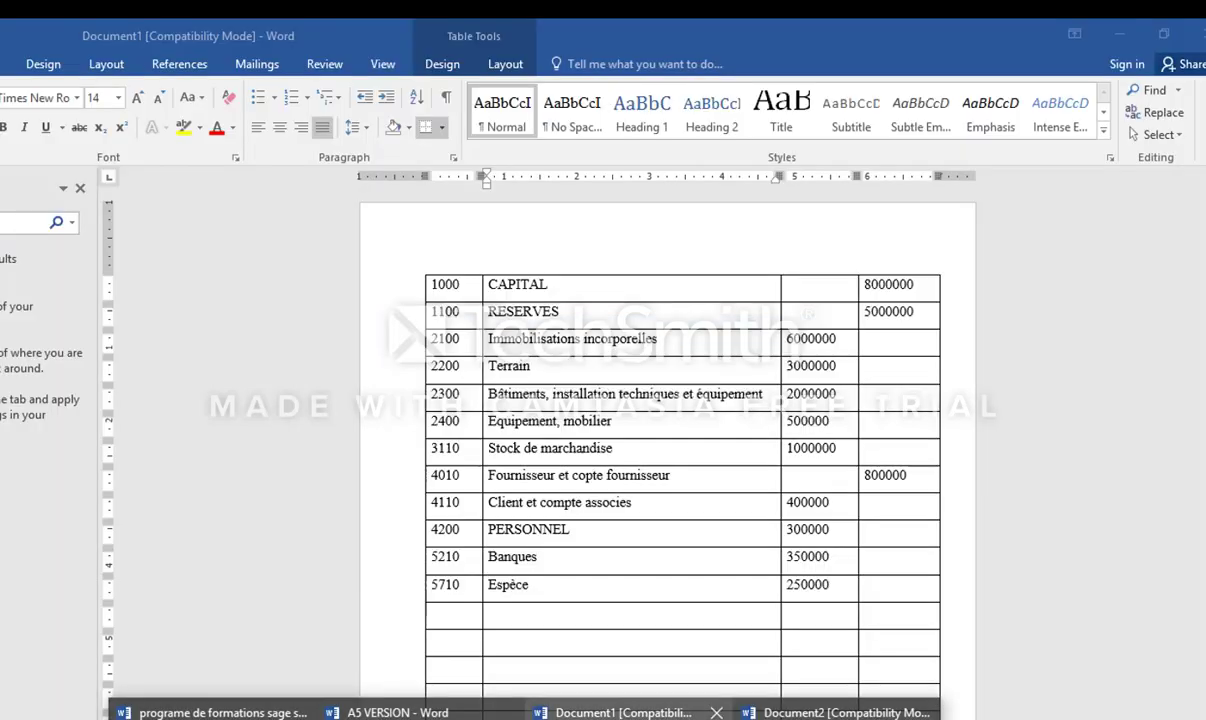
left_click(615, 712)
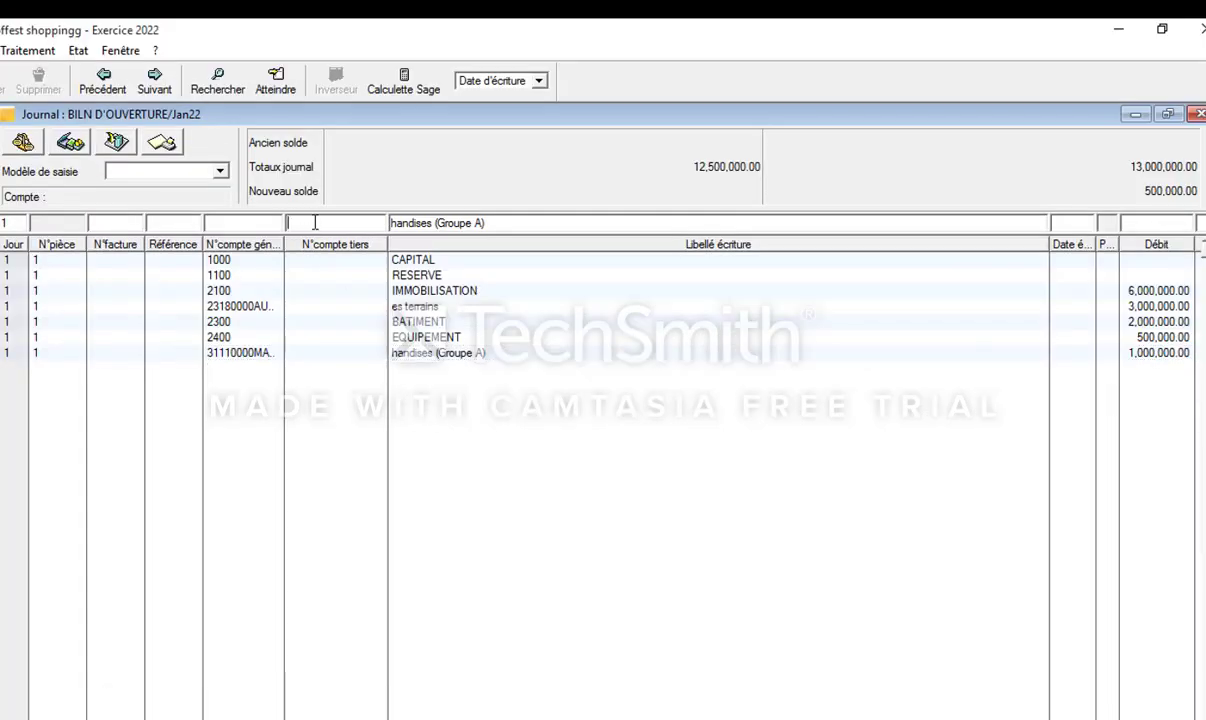
type("40100")
key("Tab")
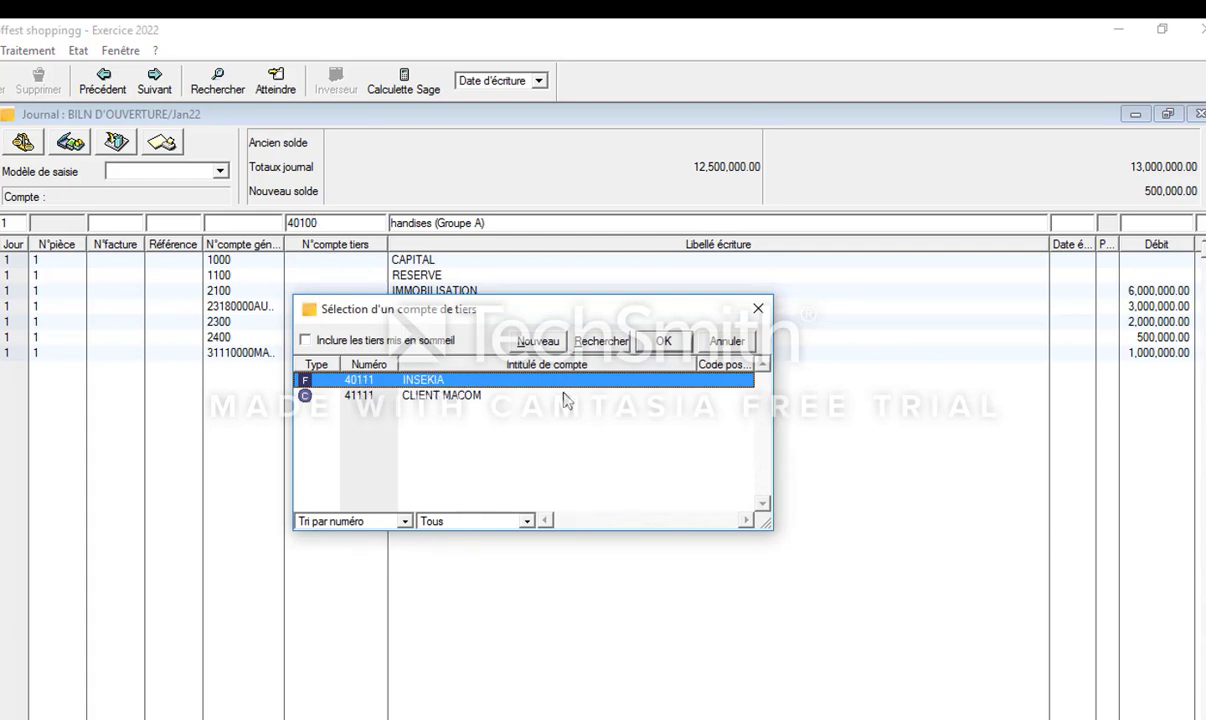
left_click_drag(444, 304, 476, 294)
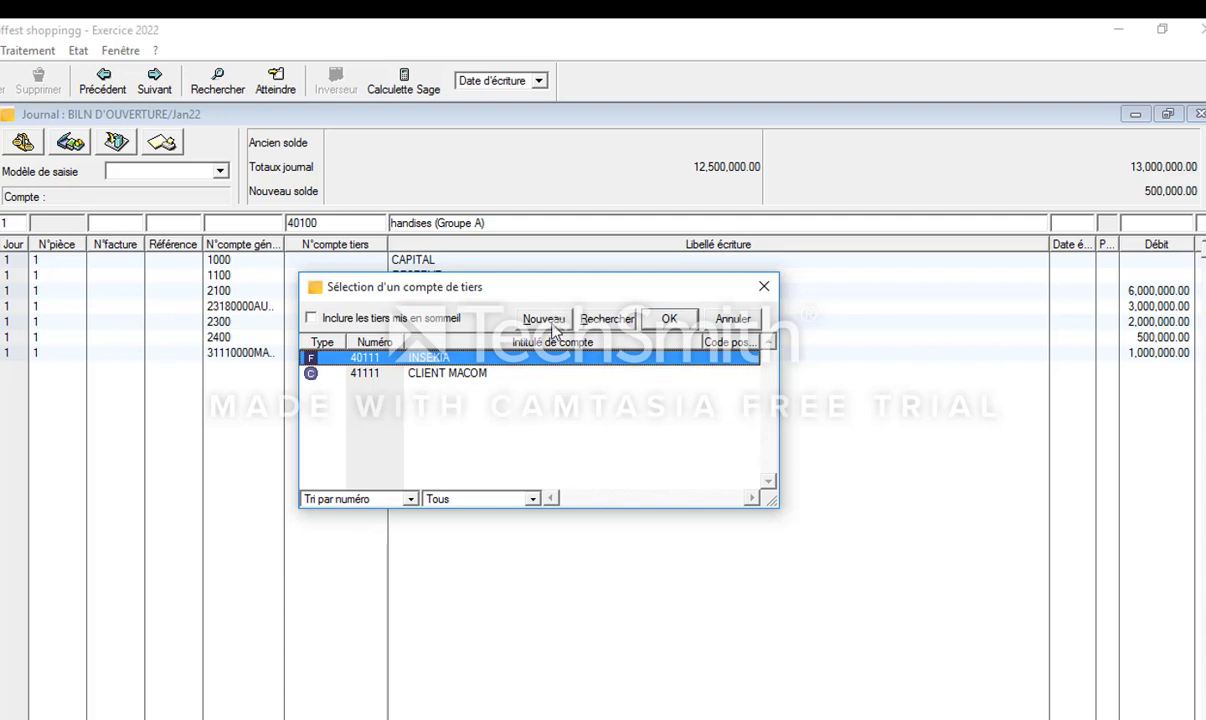
double_click(507, 366)
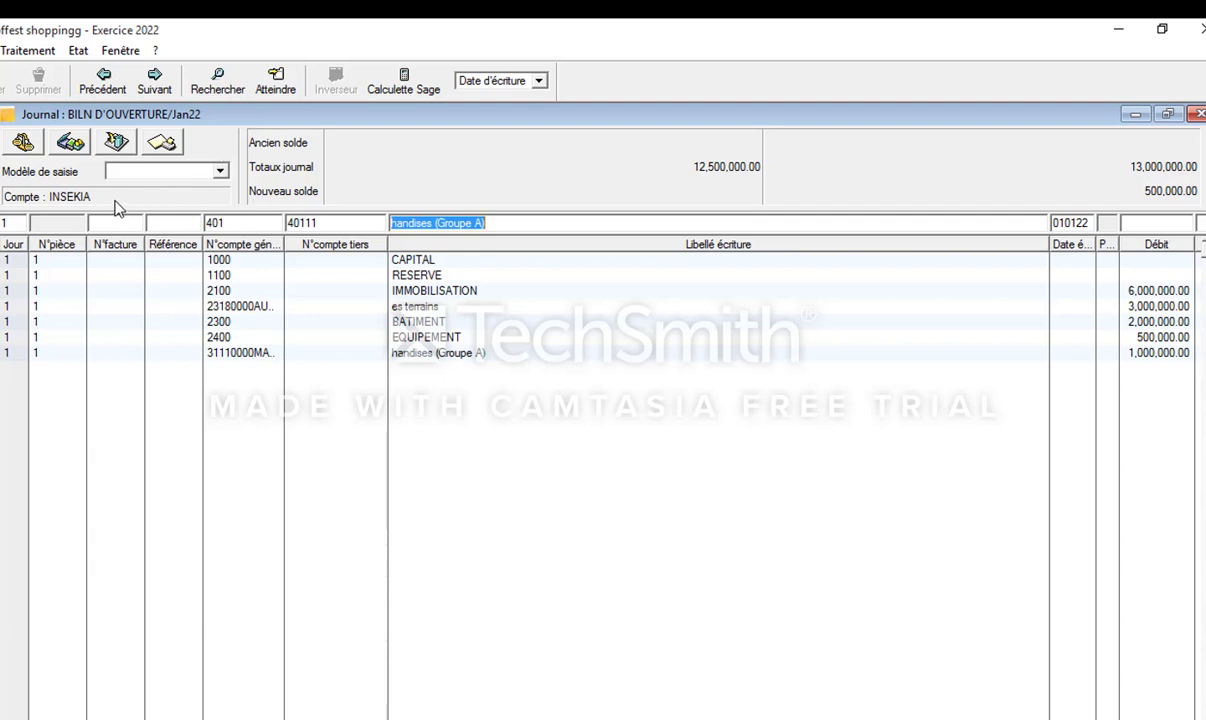
Step: Complete the supplier line for third-party account 40111 with the label INSEKIA and a credit of 800000 from the Word table, and record it
type("INSEKIA")
key("Tab")
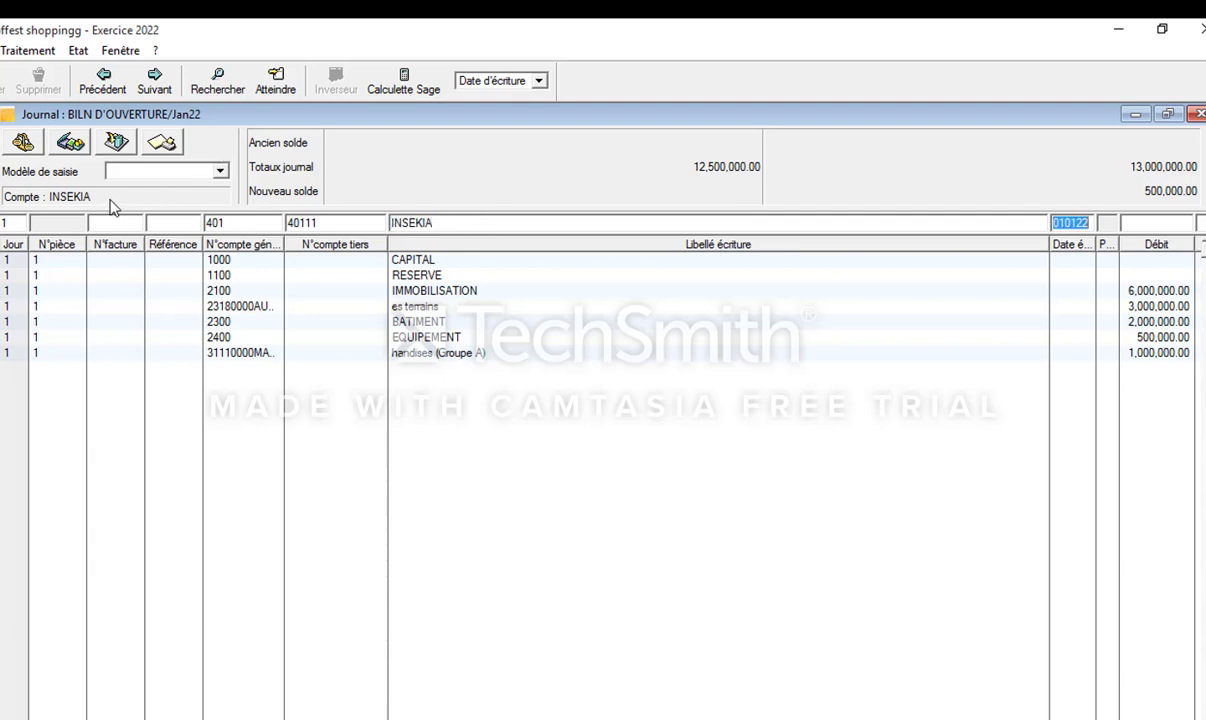
key("Tab")
key("Tab")
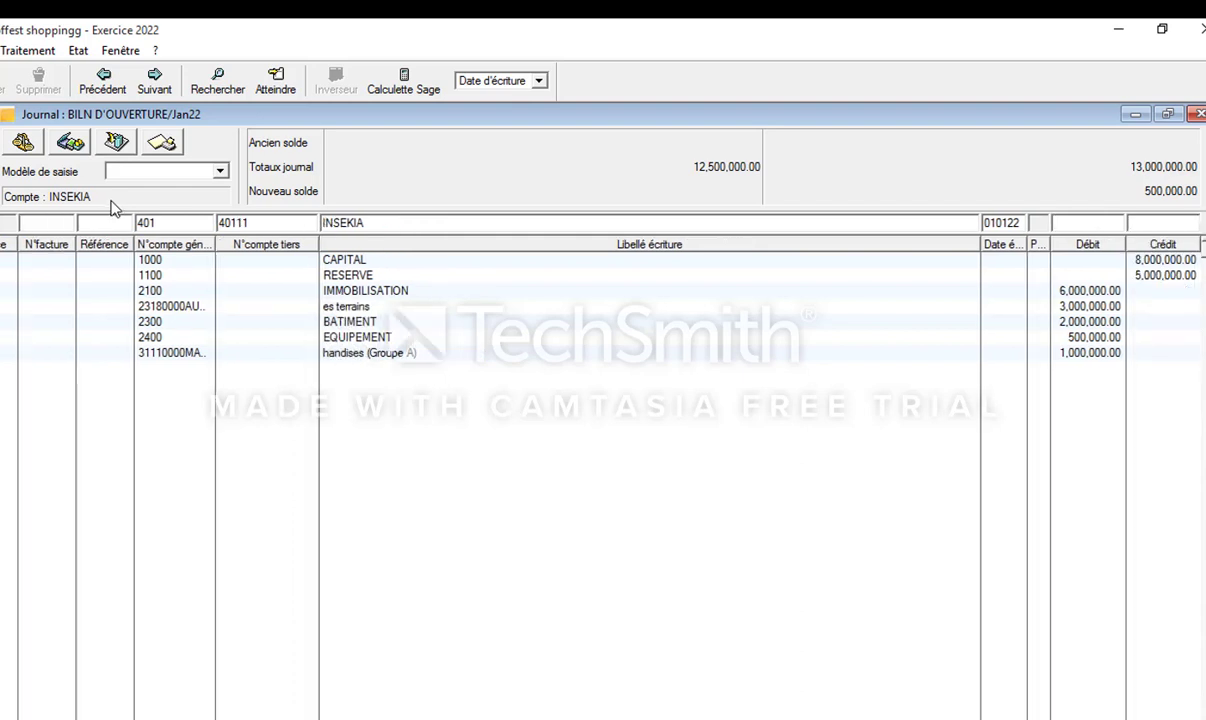
mouse_move(447, 715)
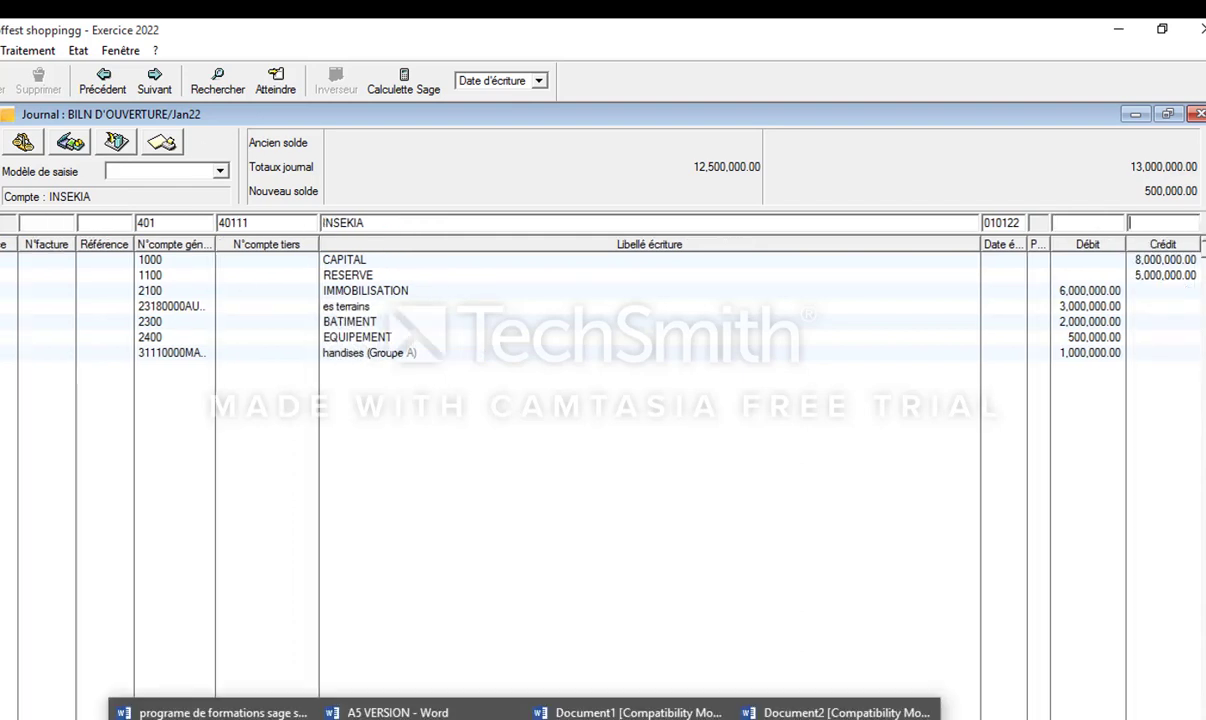
left_click(612, 712)
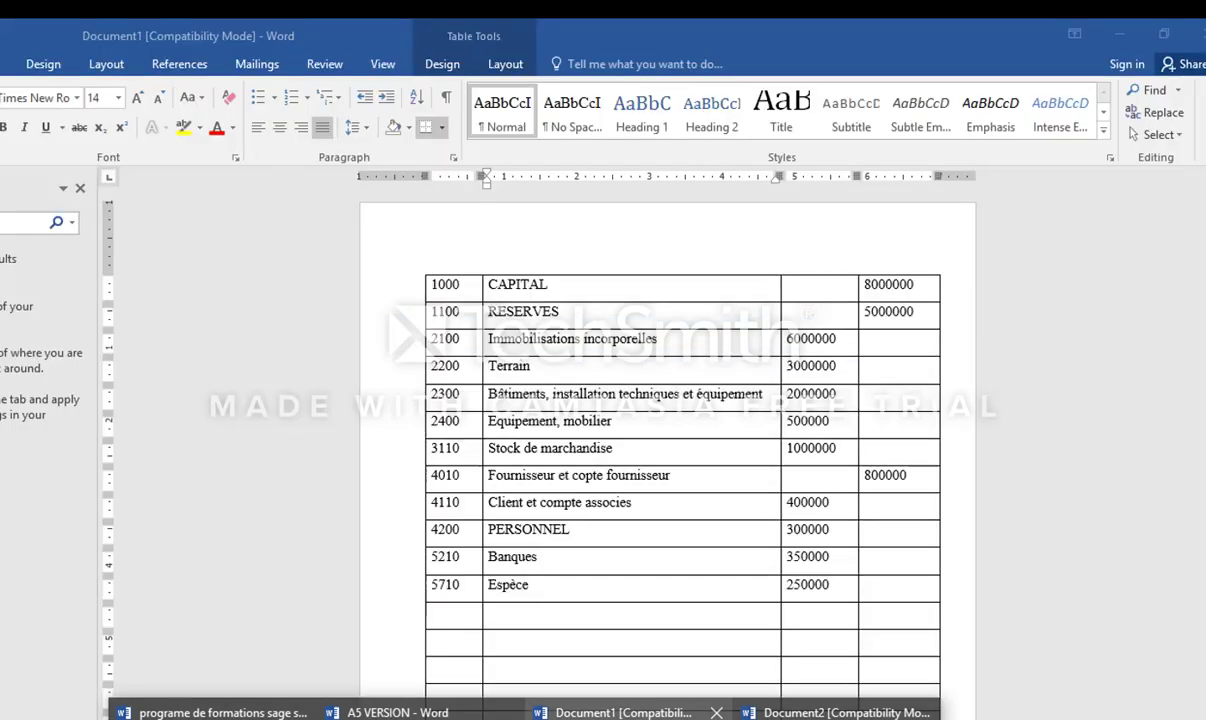
left_click(620, 712)
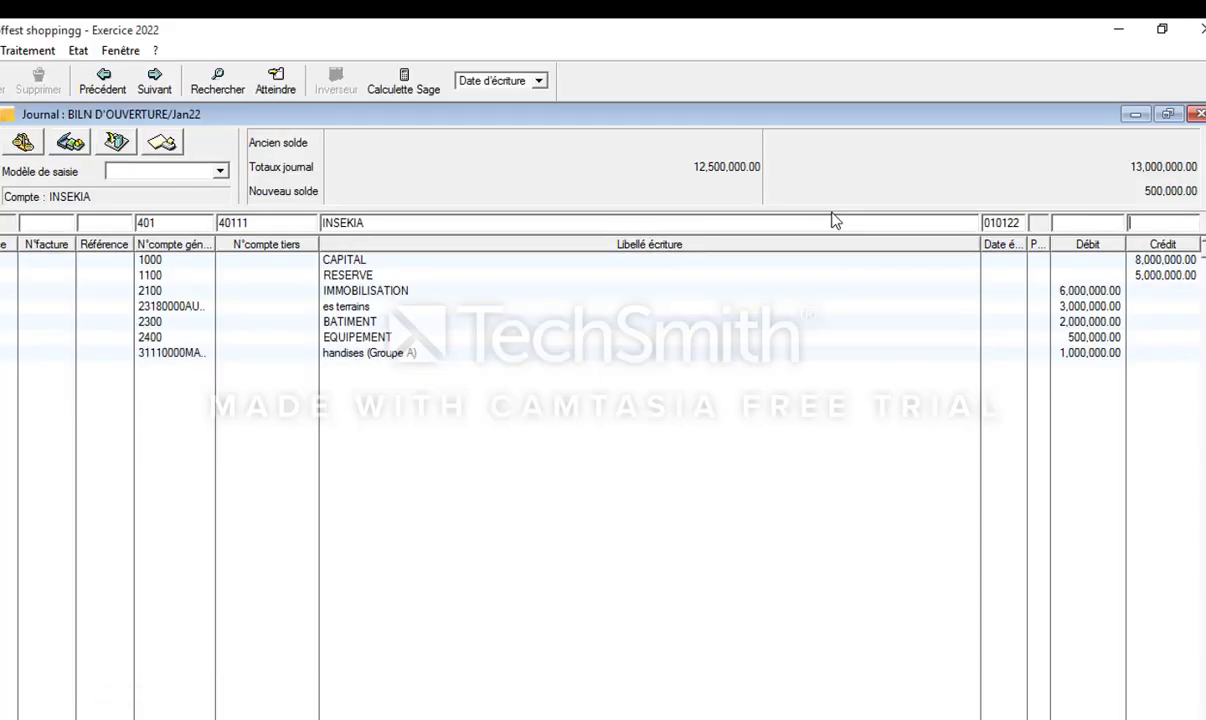
type("800000")
key("Return")
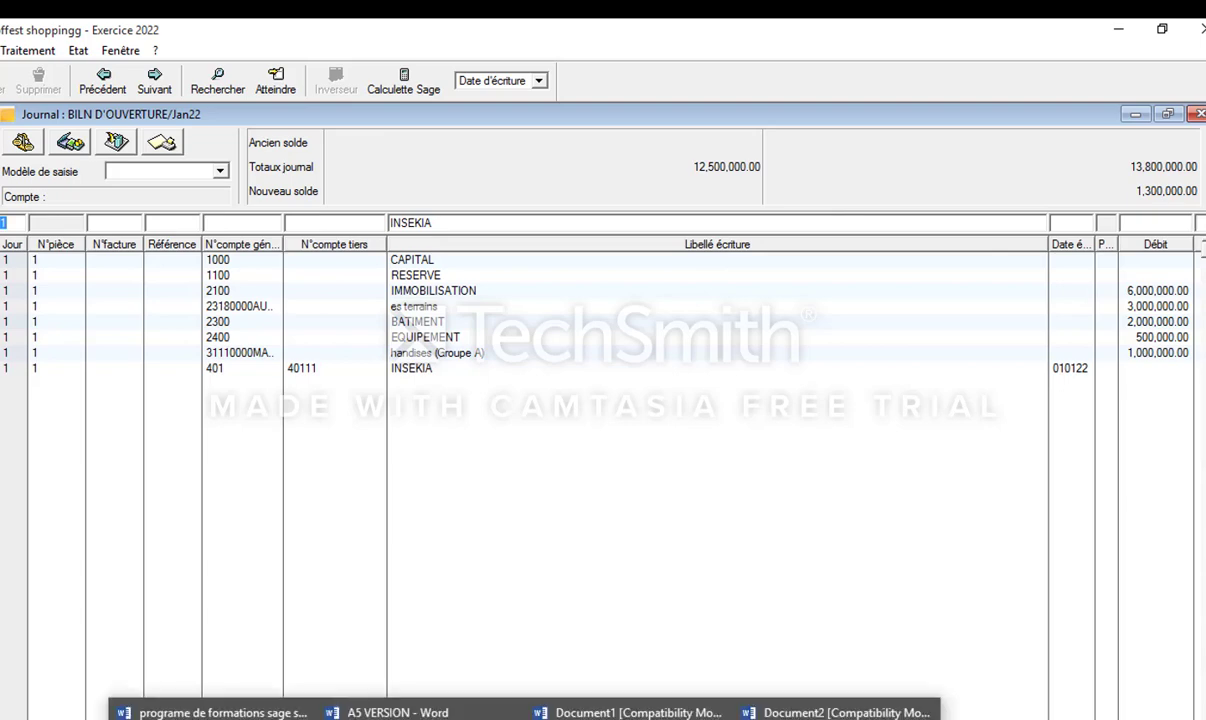
Step: Start the client entry line with the third-party account 41111
mouse_move(572, 714)
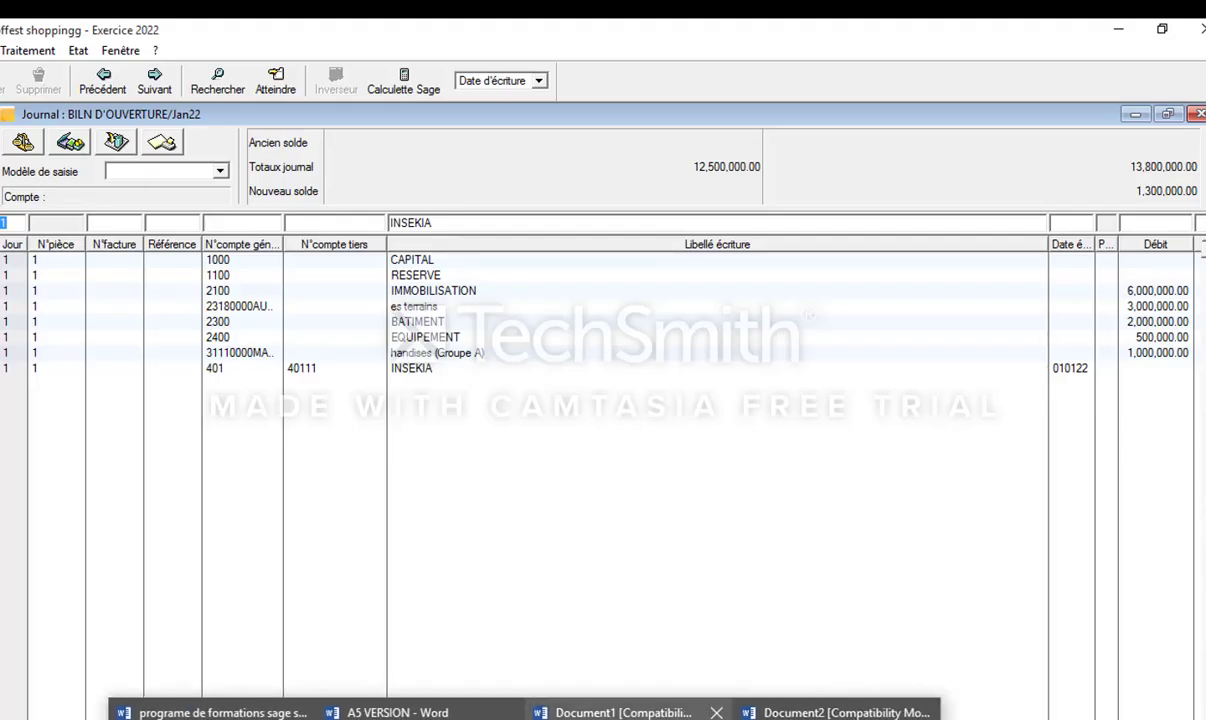
mouse_move(622, 712)
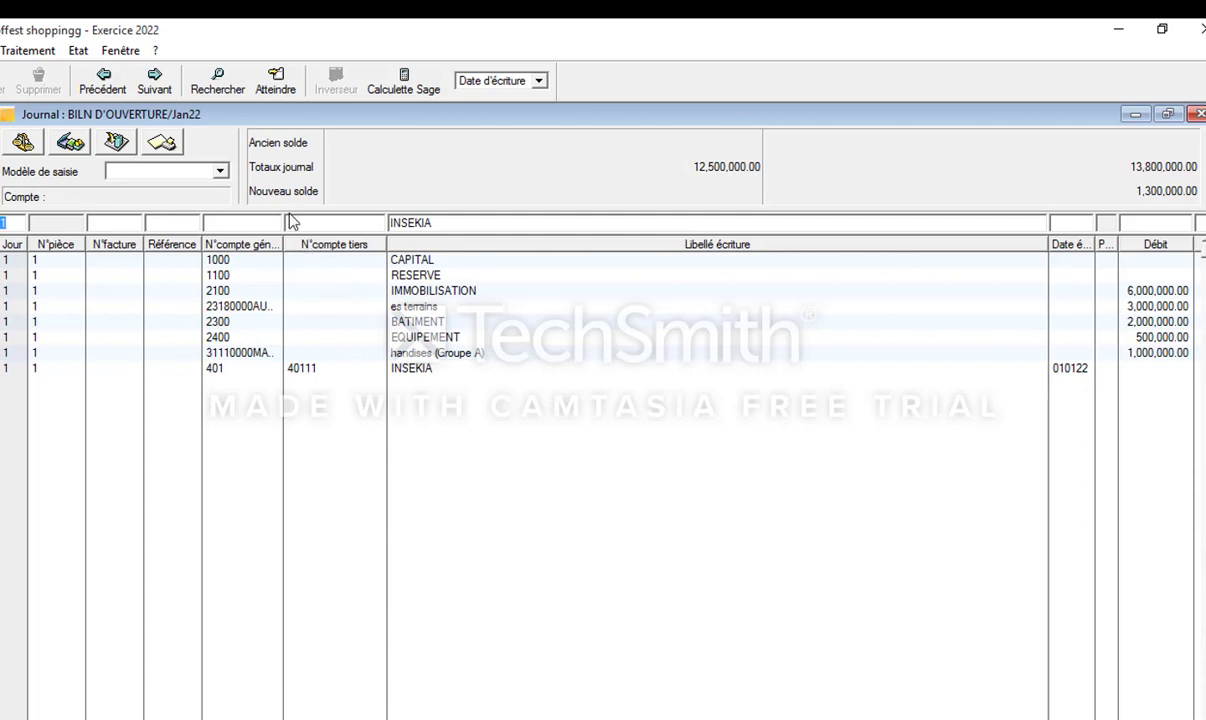
key("Tab")
key("Tab")
key("Tab")
key("Tab")
type("41111")
key("Return")
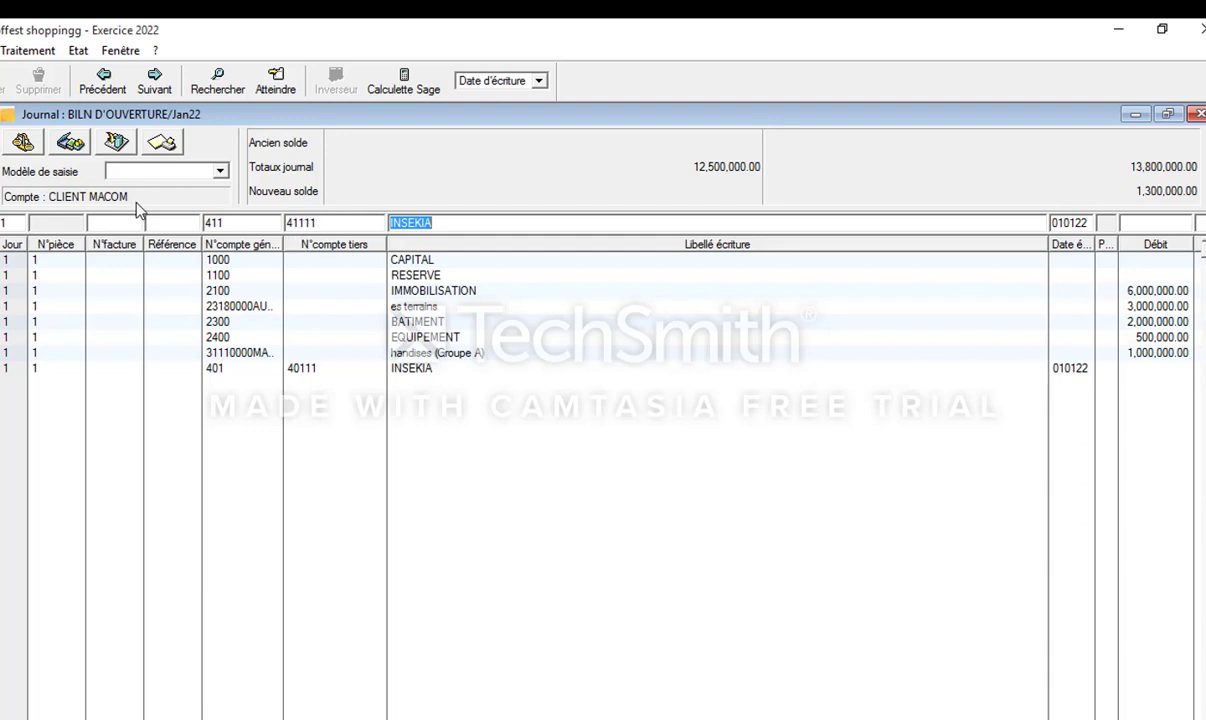
Step: Complete the client line with the label CLIENT MACOM and a debit of 400000, and record it
left_click(120, 198)
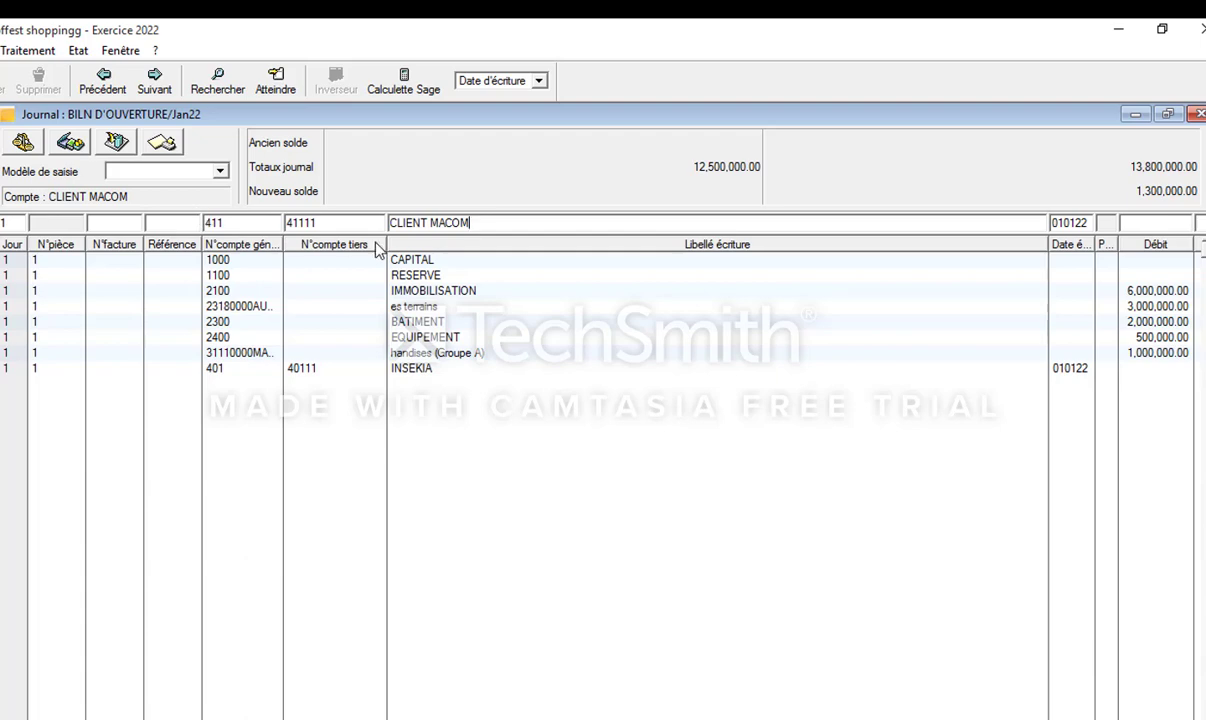
key("Tab")
key("Tab")
left_click(615, 712)
type("400000")
key("Return")
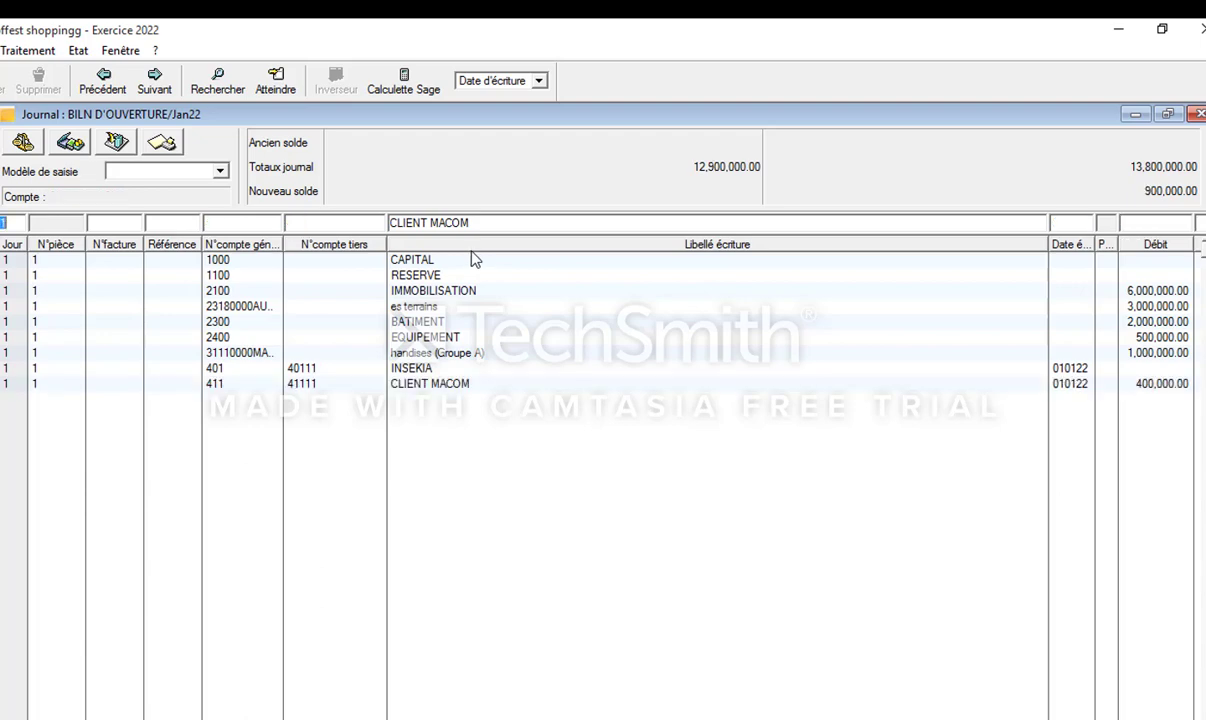
Step: Check the personnel row in the Word table, start a journal line with account 4200 and look for it in the account list
left_click(620, 712)
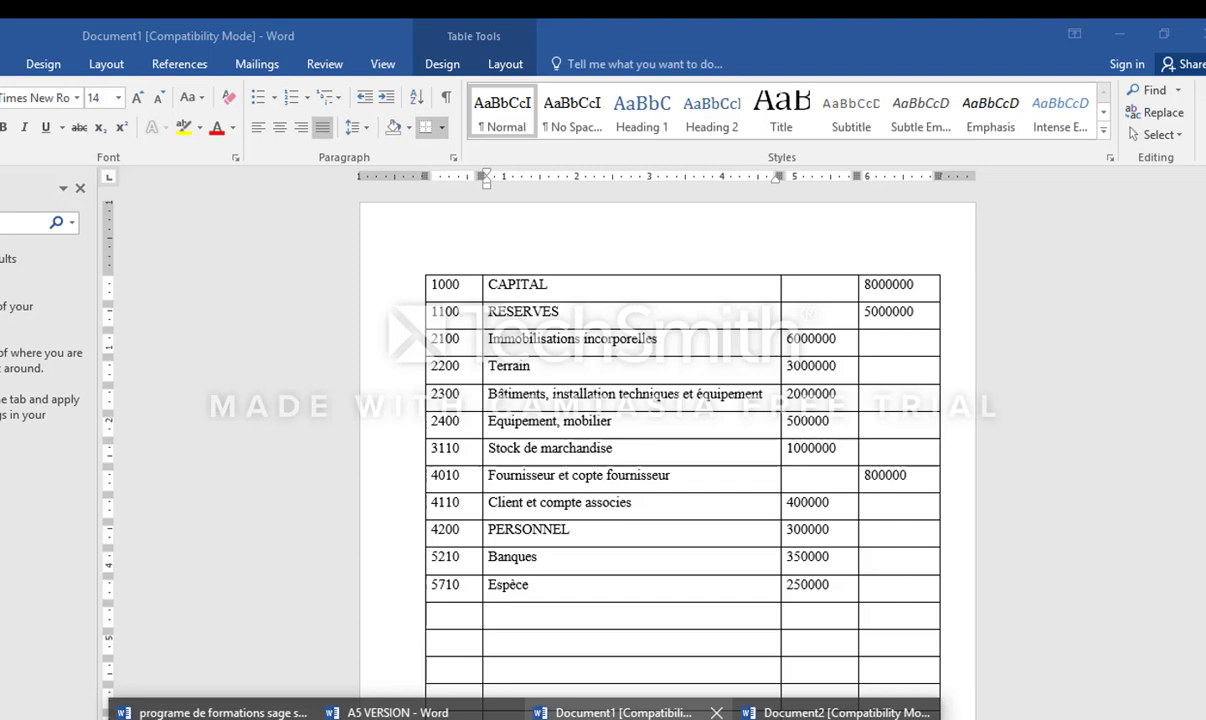
left_click(620, 712)
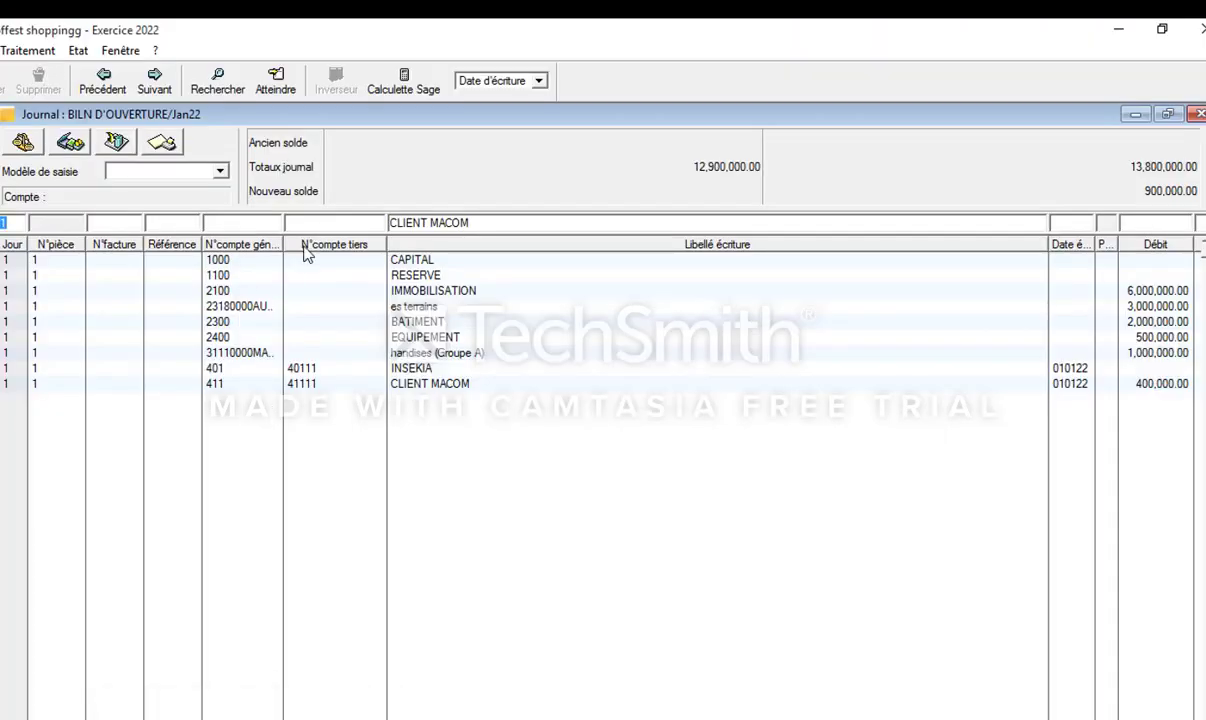
key("Tab")
key("Tab")
key("Tab")
type("4200")
key("Tab")
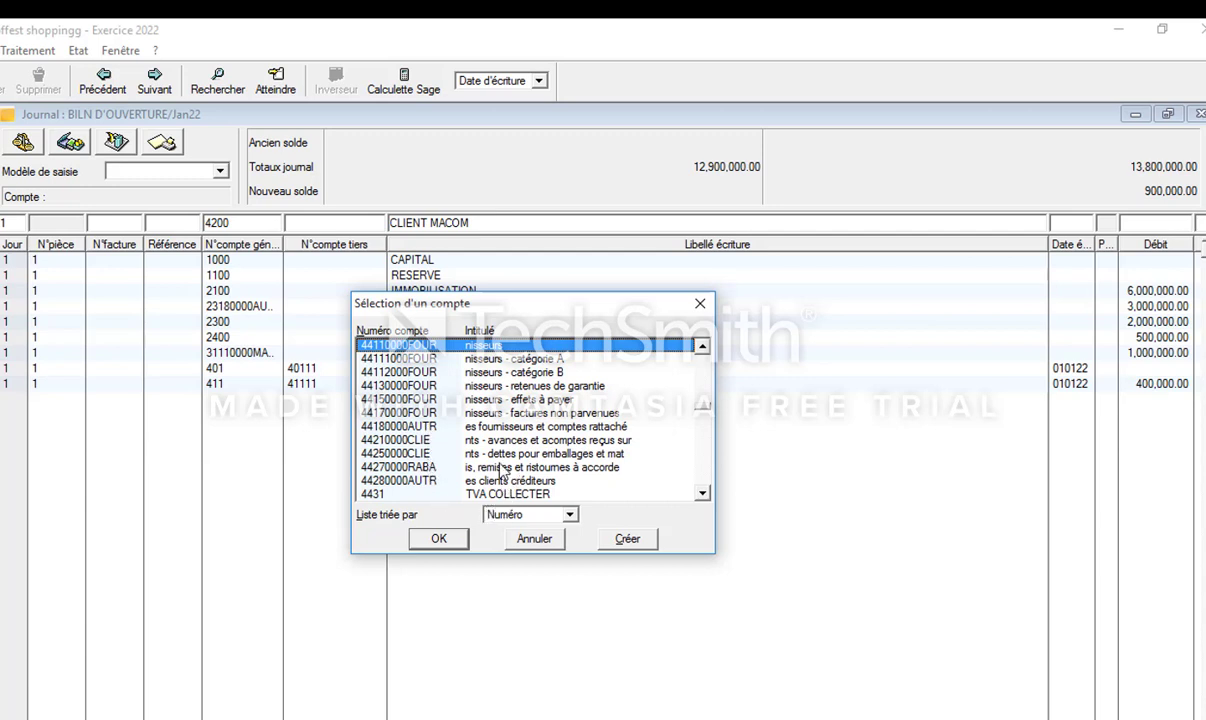
scroll(545, 410, "down", 1)
scroll(545, 410, "up", 3)
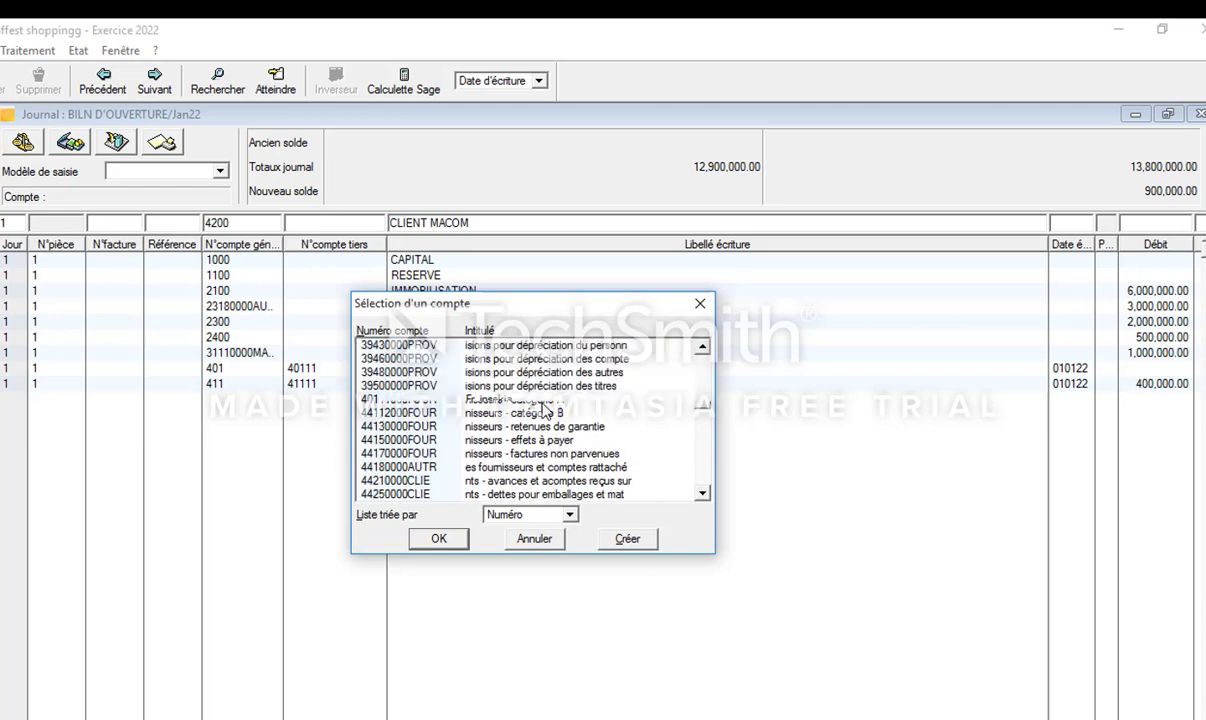
scroll(545, 410, "down", 3)
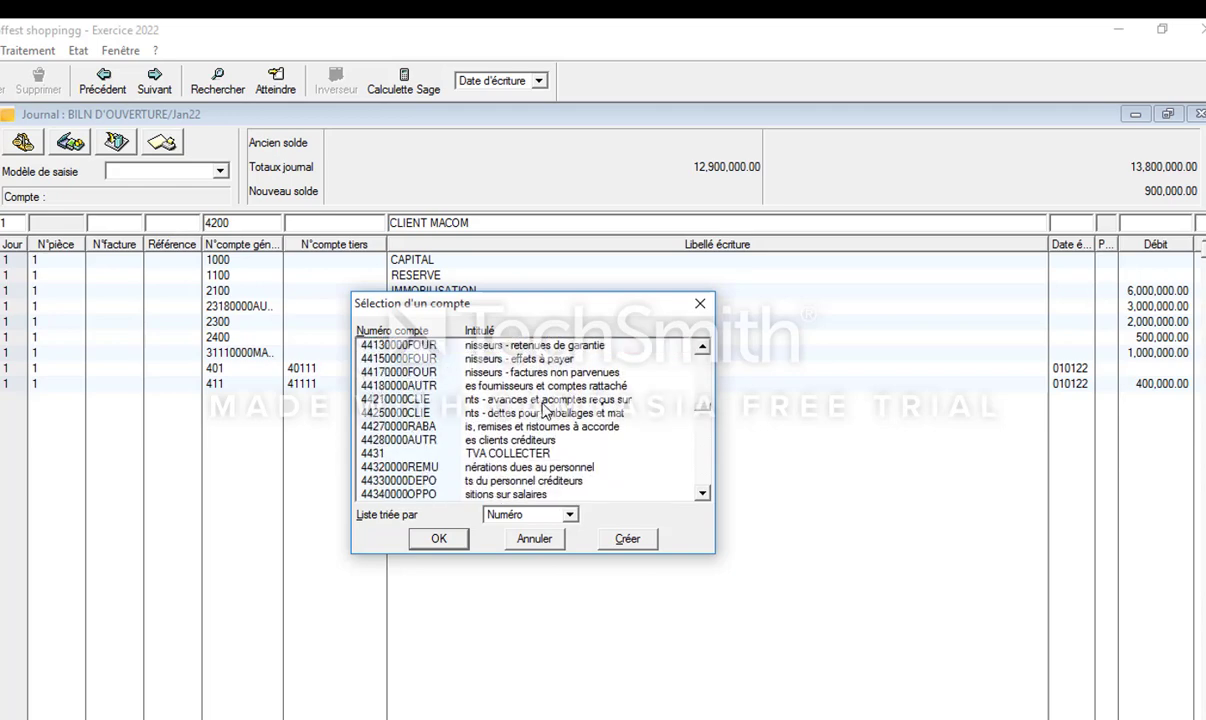
scroll(545, 410, "up", 5)
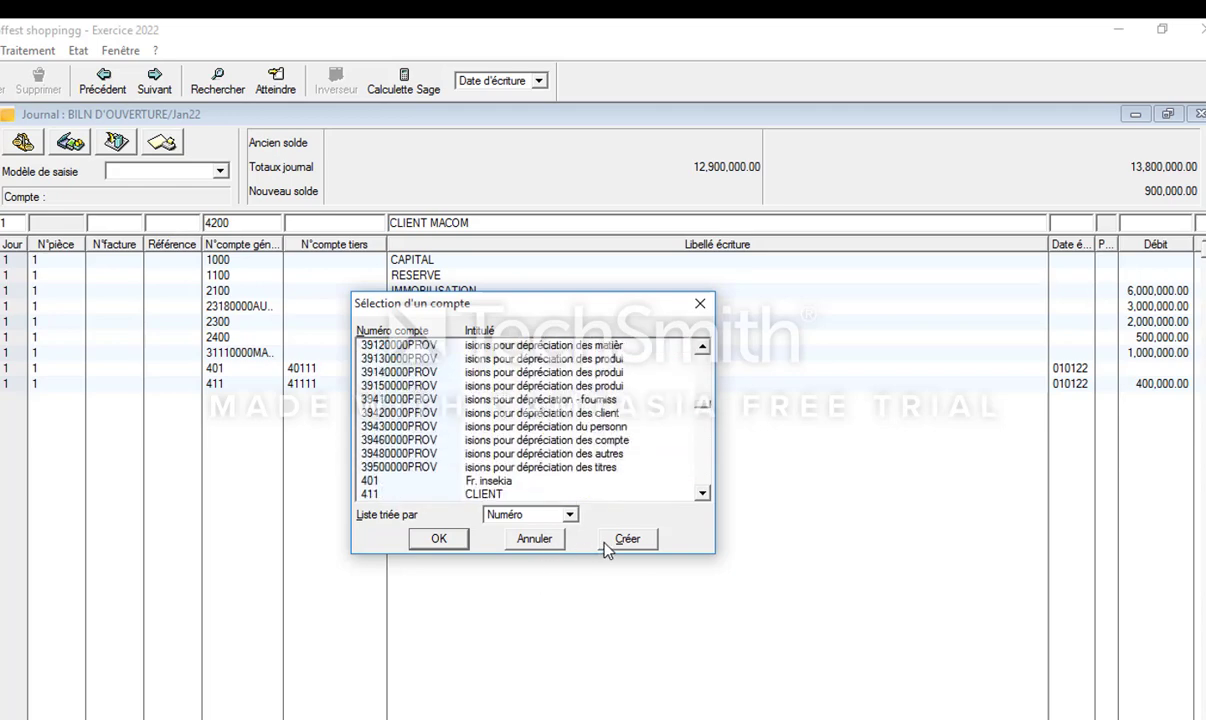
Step: Create the missing general account 4200 with the title PERSONNEL and close its record
left_click(624, 539)
key("Tab")
key("Tab")
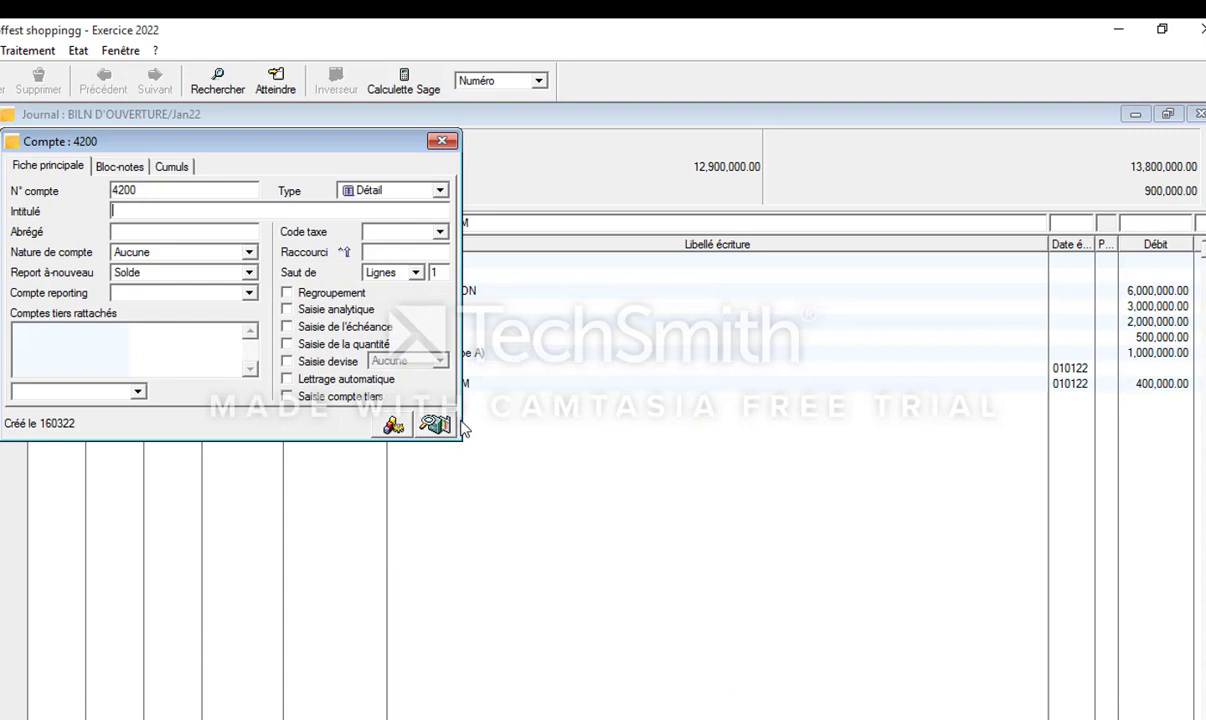
type("PERSONEE")
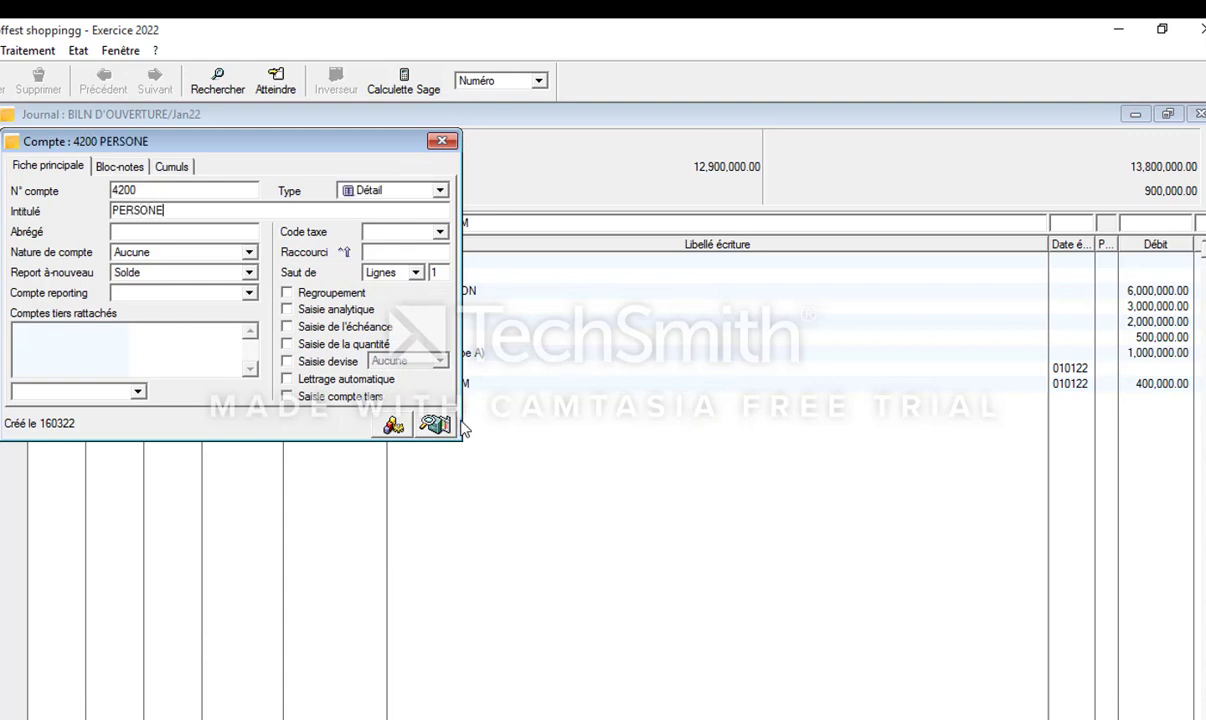
key("BackSpace")
key("BackSpace")
type("E")
key("BackSpace")
type("NEL")
left_click(442, 142)
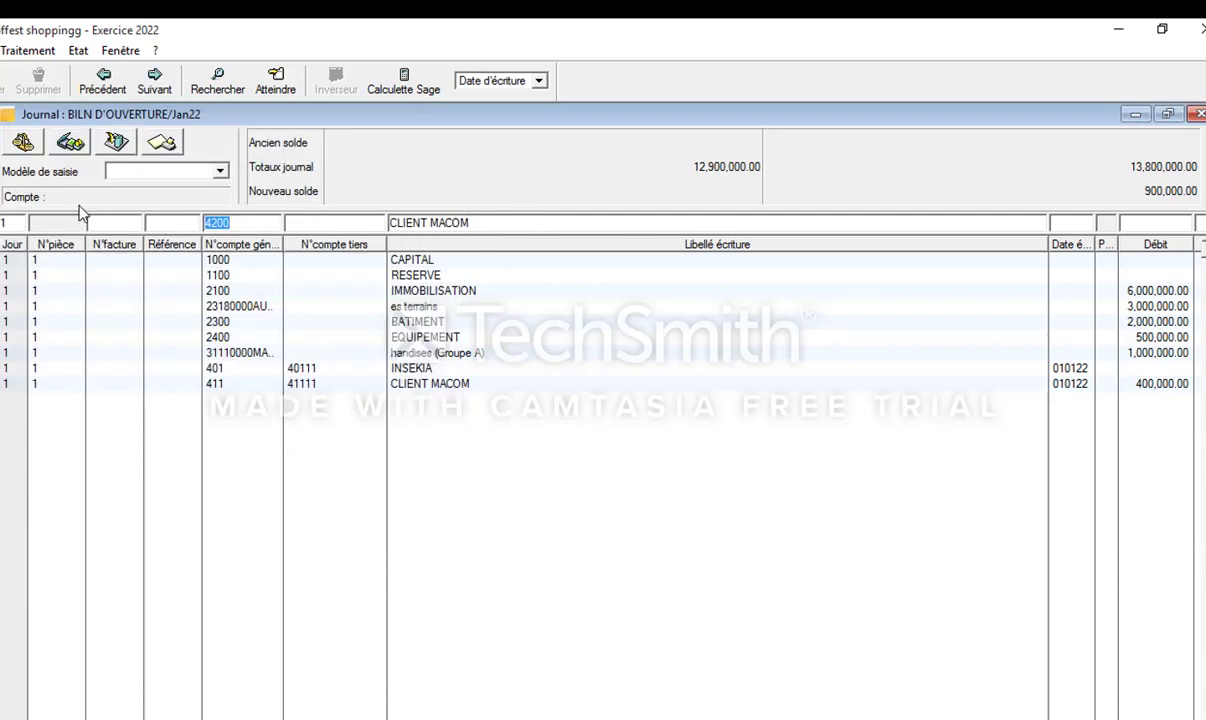
Step: Complete the account 4200 line with the label PERSONNEL and a debit of 300000 following the Word table, and record it
key("Tab")
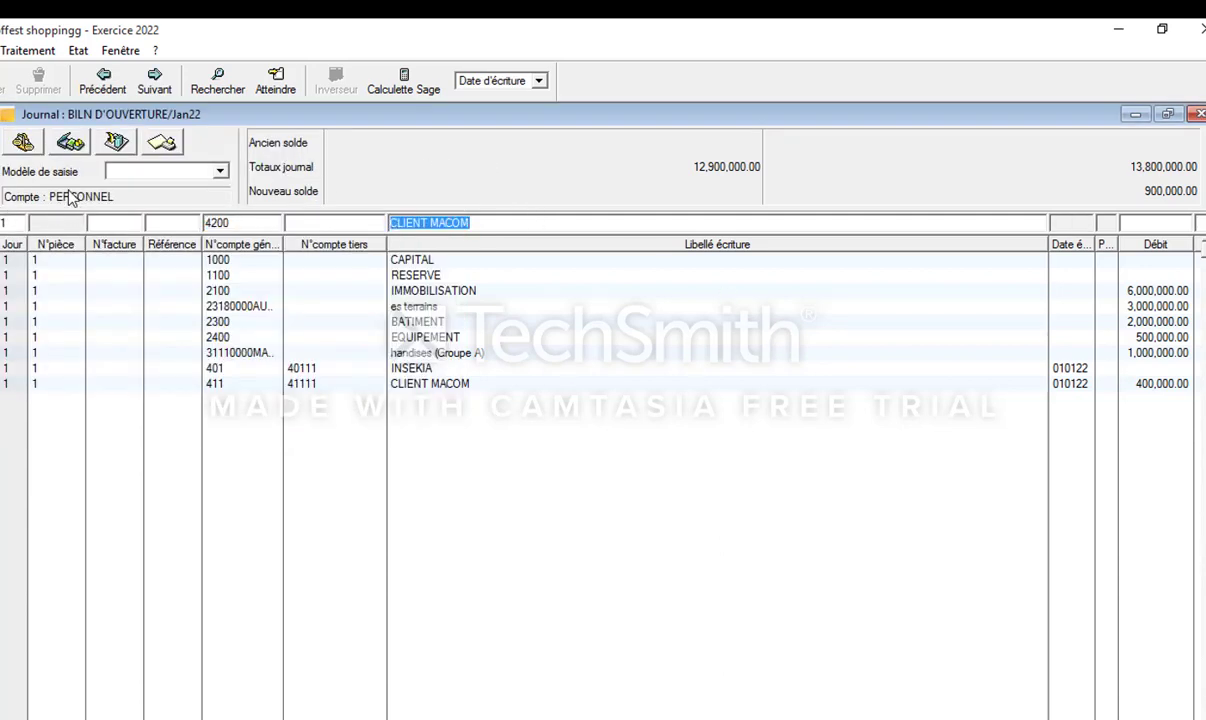
type("PERSONNEL")
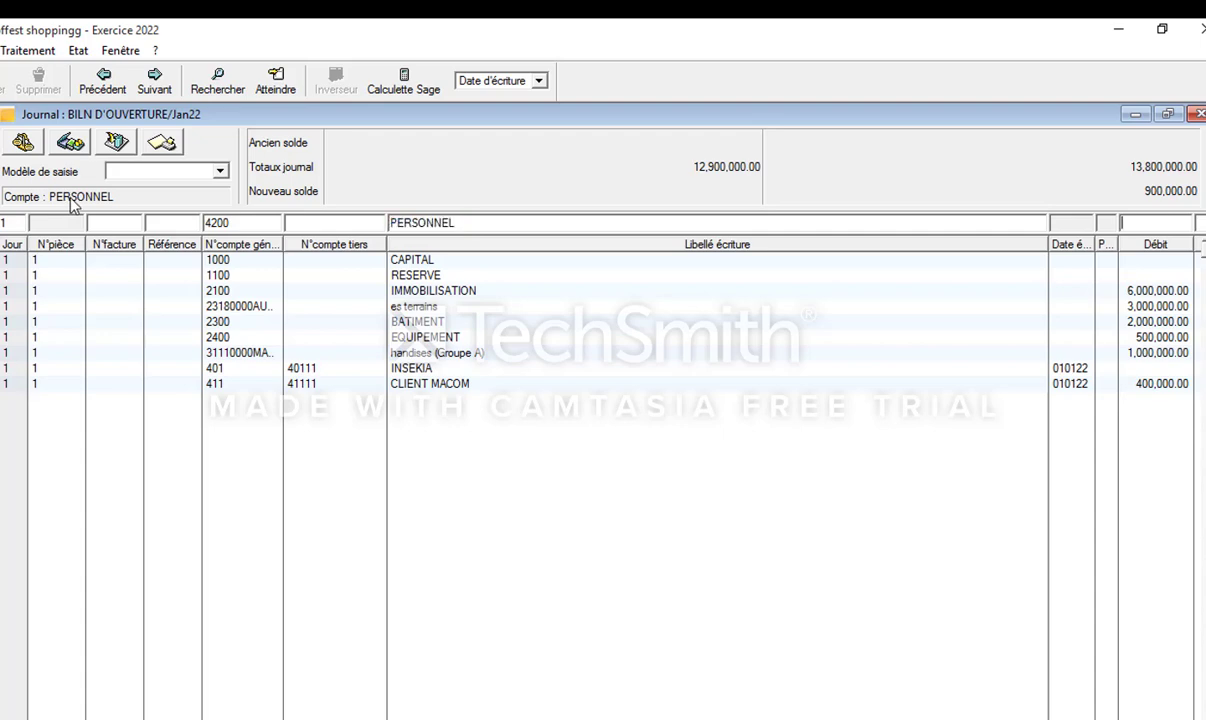
key("Tab")
left_click(623, 712)
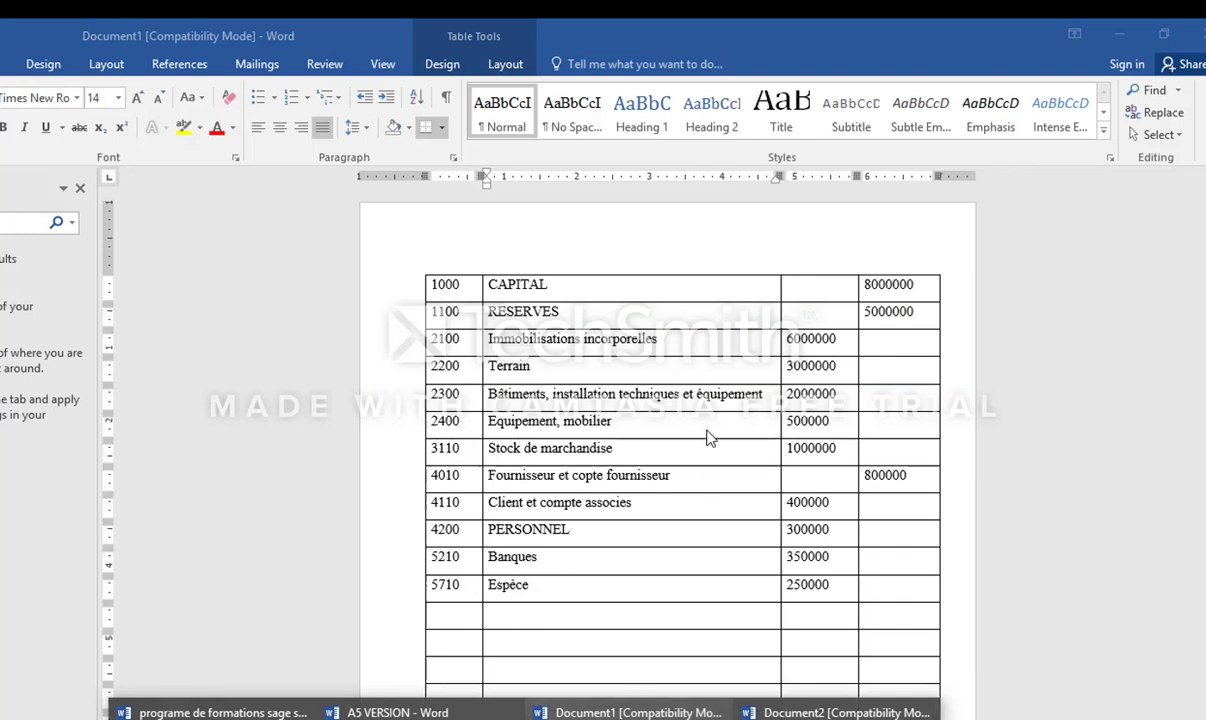
key("alt+Tab")
type("300000")
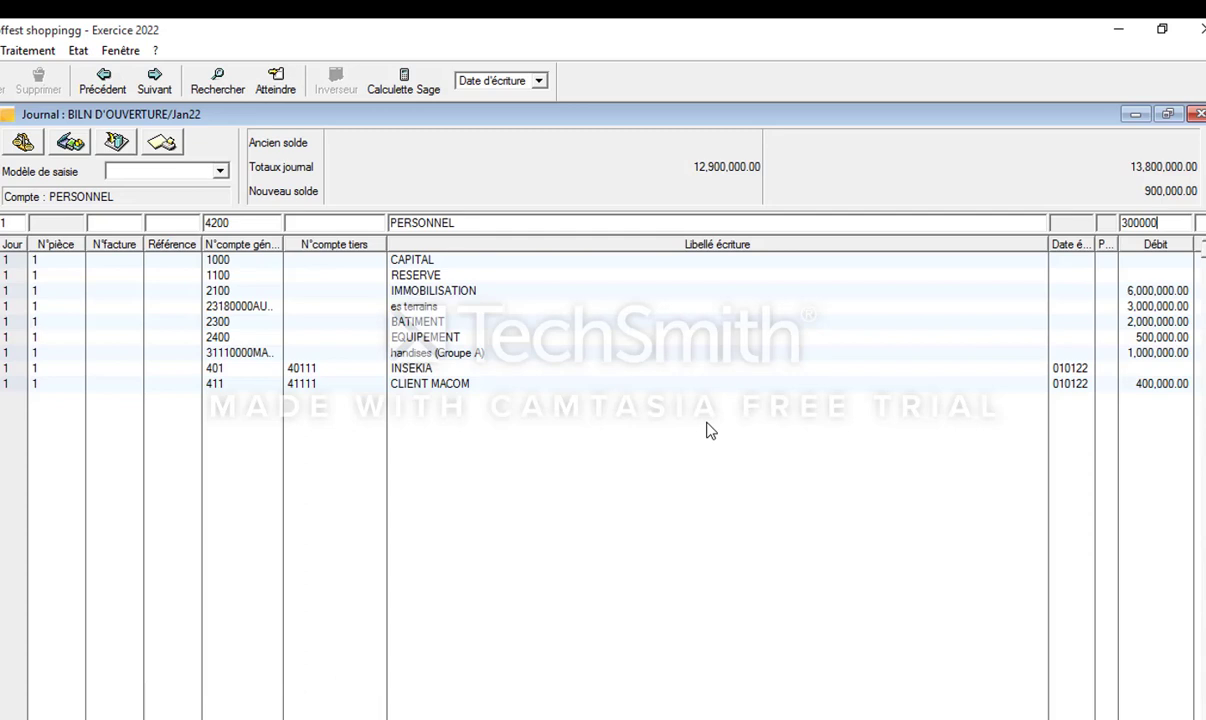
key("Return")
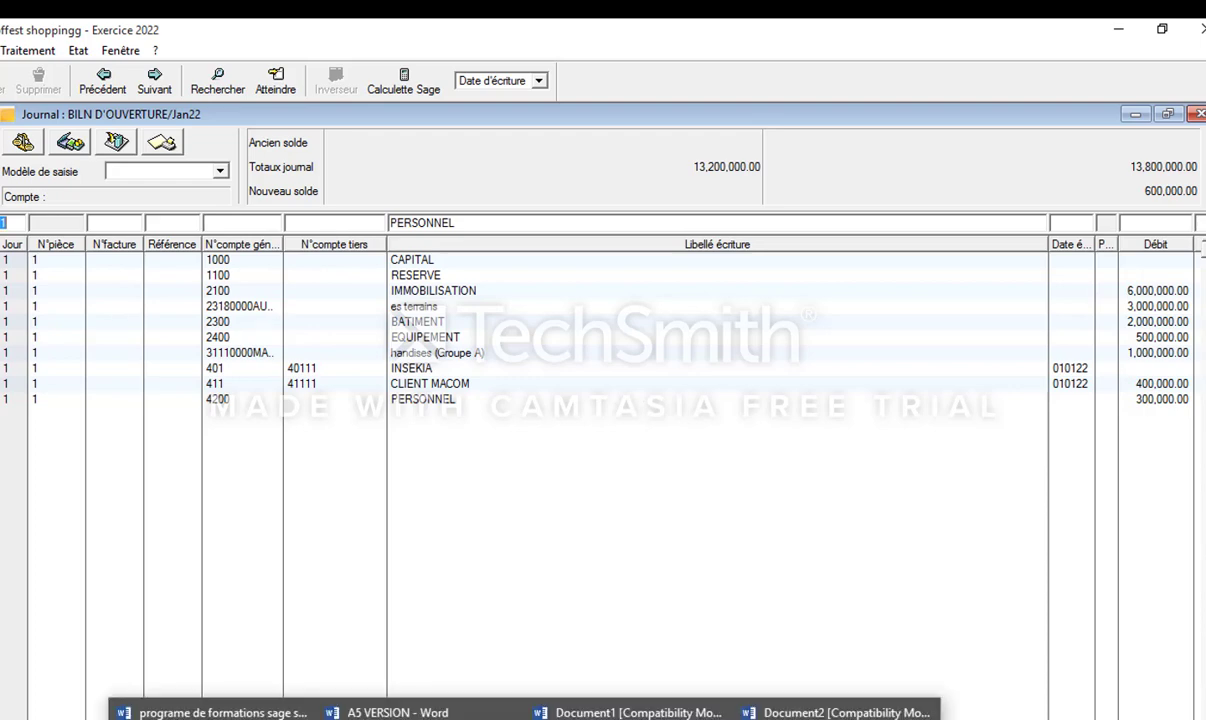
Step: Check the bank row in the Word table and record it on account 521 with the label BANQUE and a debit of 350000
left_click(620, 712)
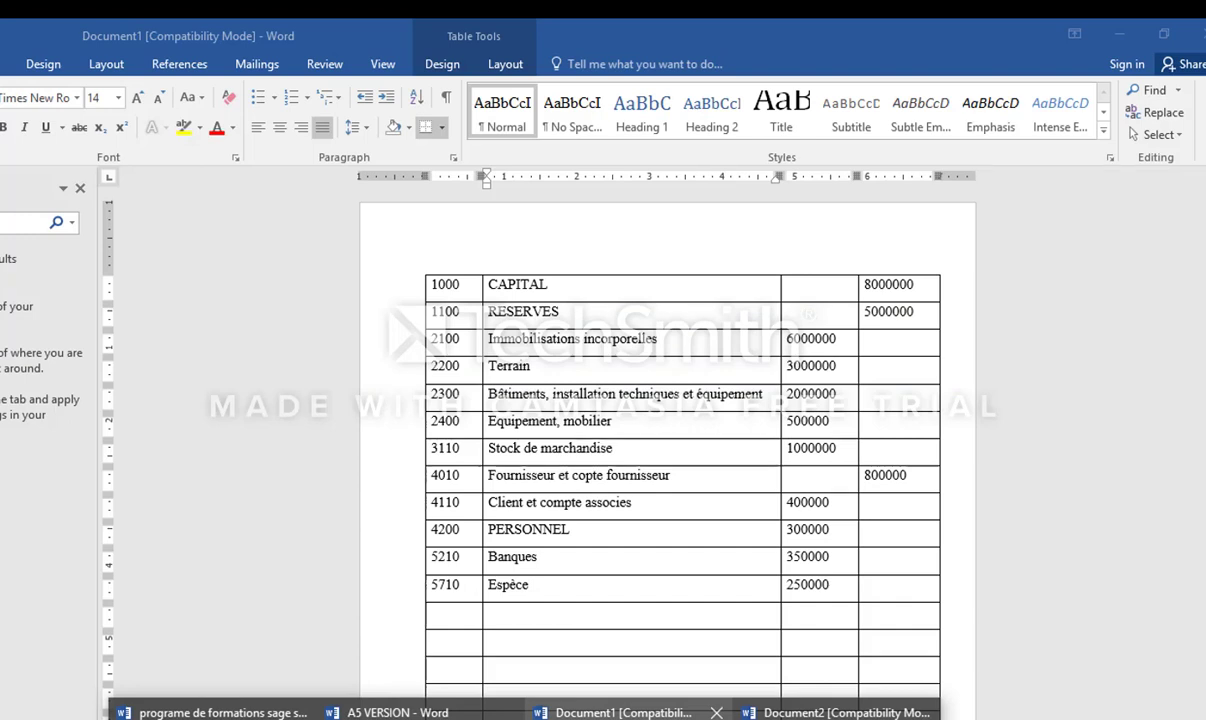
left_click(222, 712)
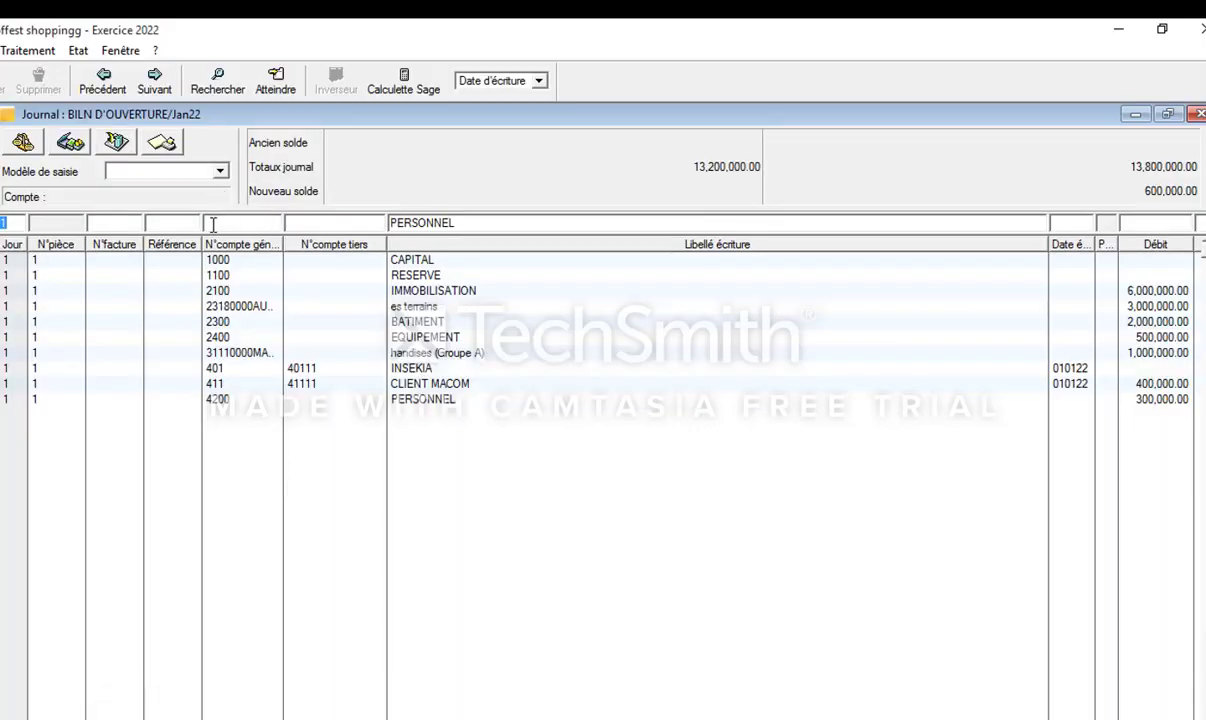
key("Tab")
key("Tab")
key("Tab")
type("521")
key("Tab")
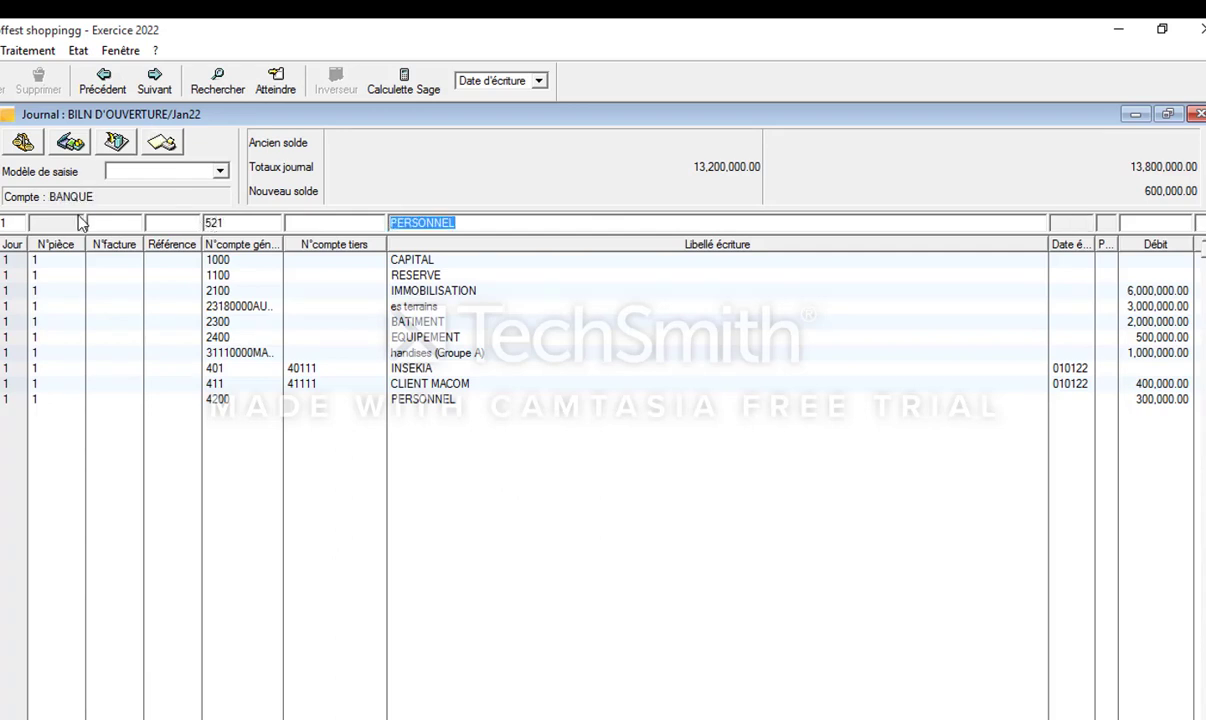
type("BANQUE")
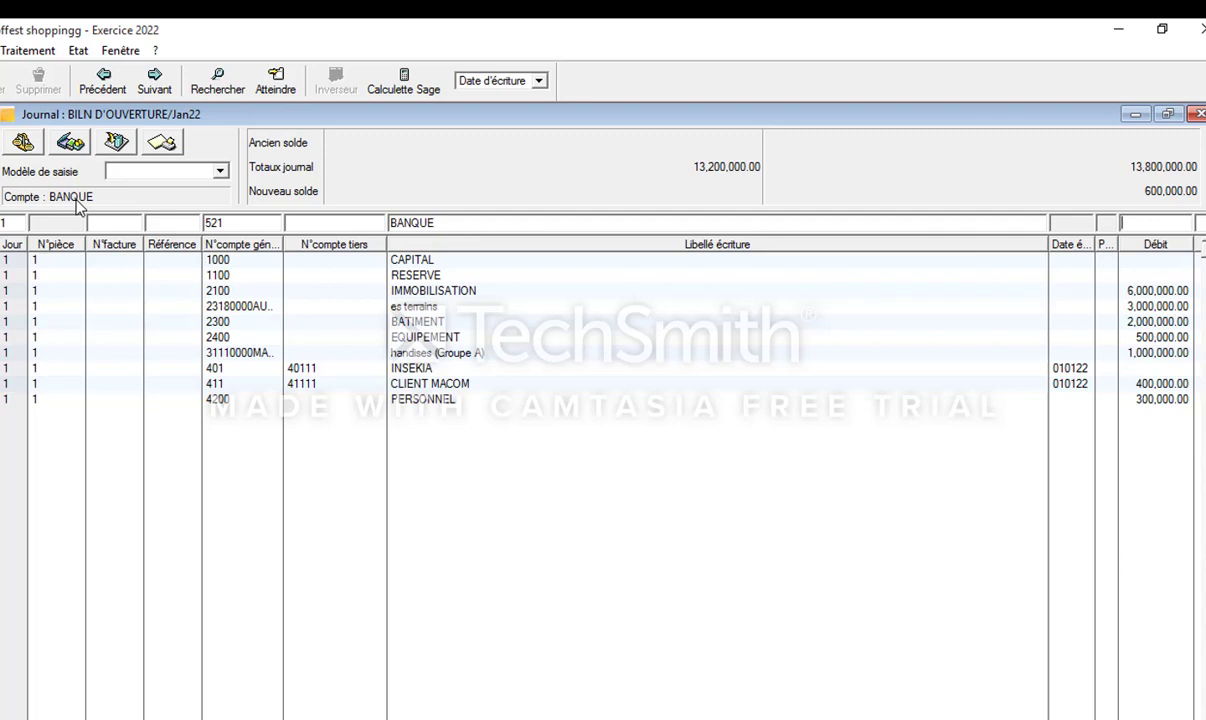
key("Tab")
type("350,000")
key("Return")
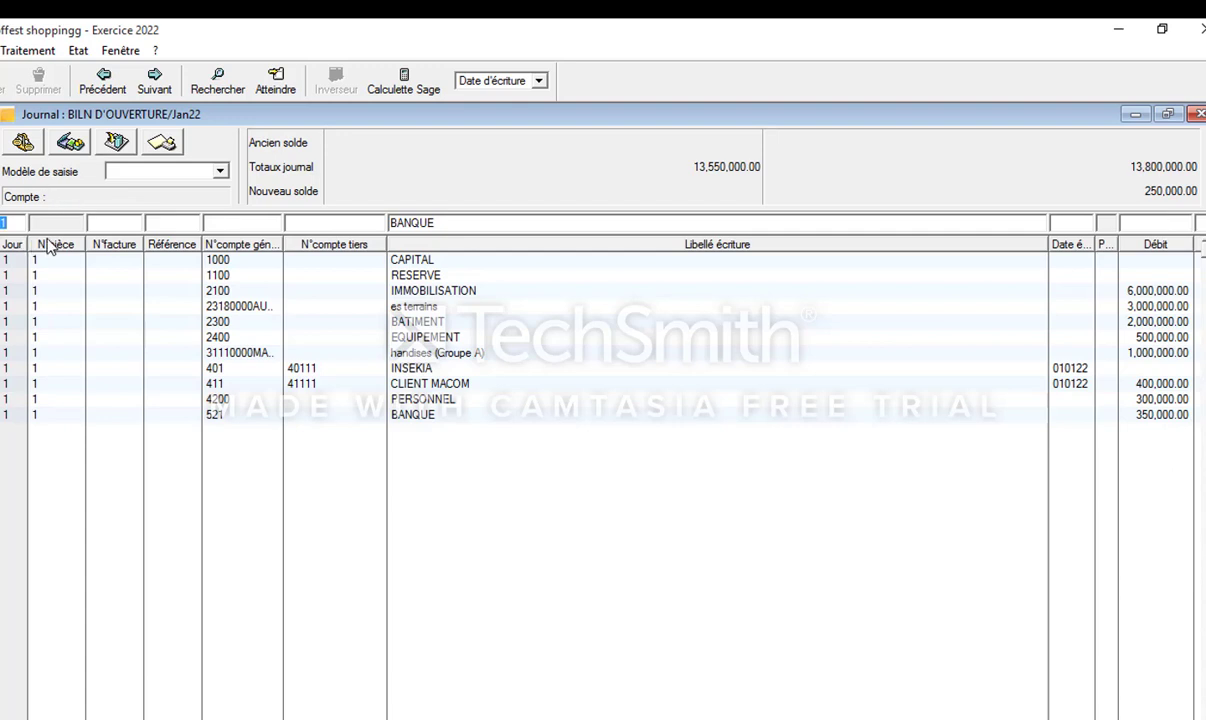
Step: Record the cash line on account 571 with the label caisse and a debit of 250000
key("Tab")
key("Tab")
key("Tab")
key("Tab")
type("571")
key("Tab")
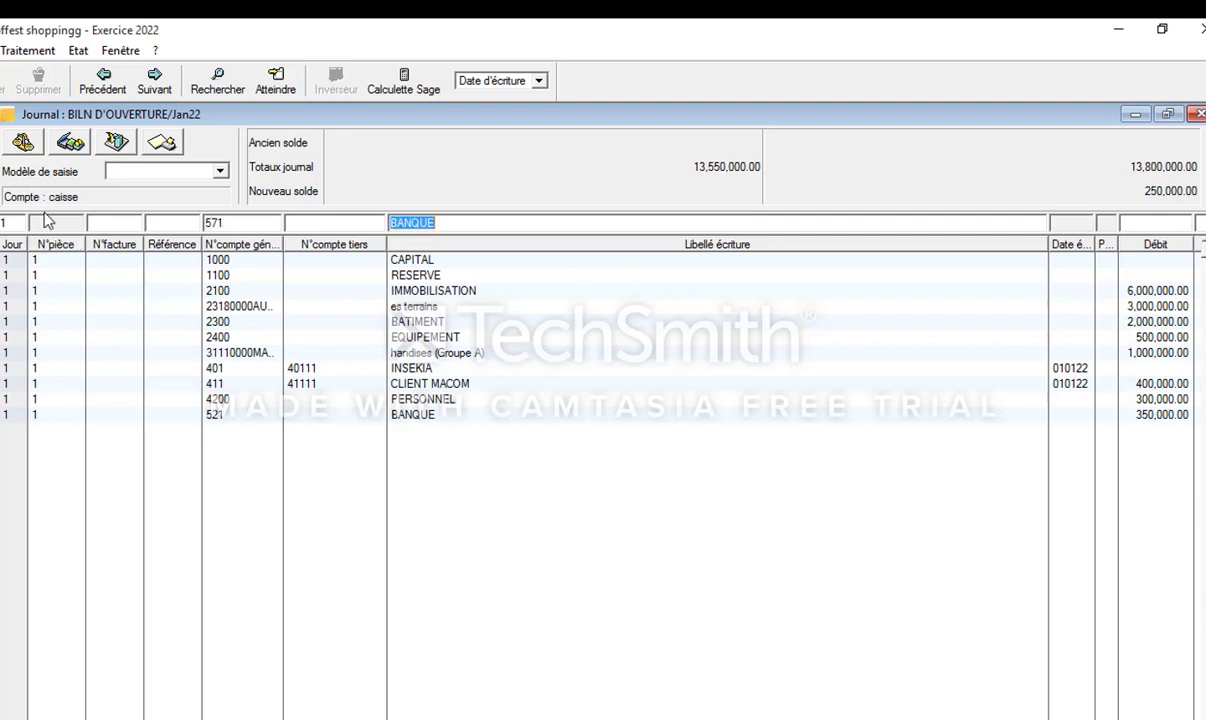
type("caisse")
key("Tab")
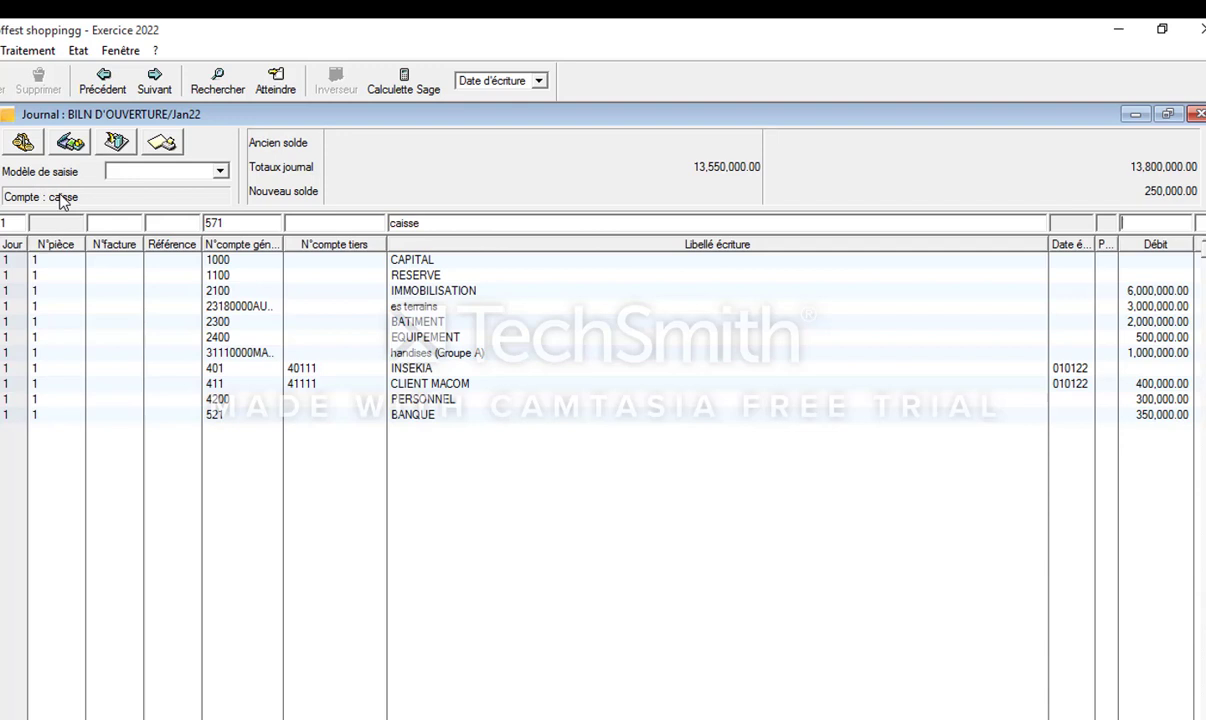
type("250,000")
key("Return")
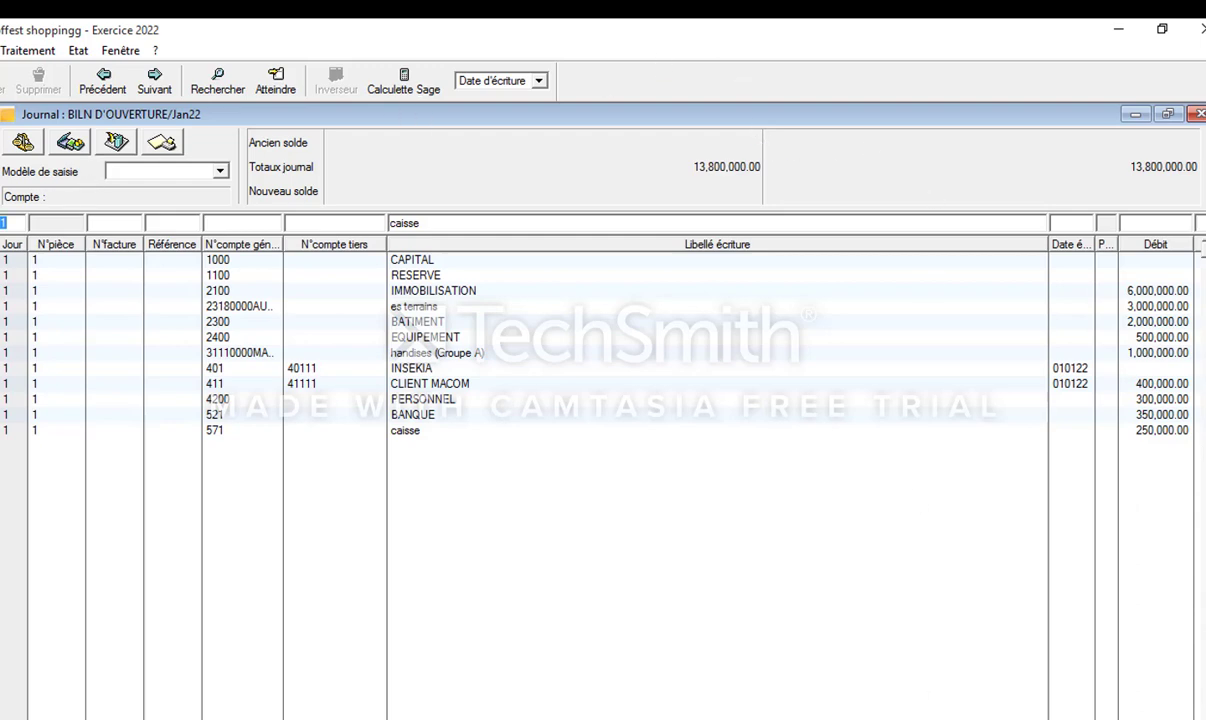
Step: Review the journal's credit column and totals, and close the January 2022 opening balance journal
scroll(602, 470, "right", 1)
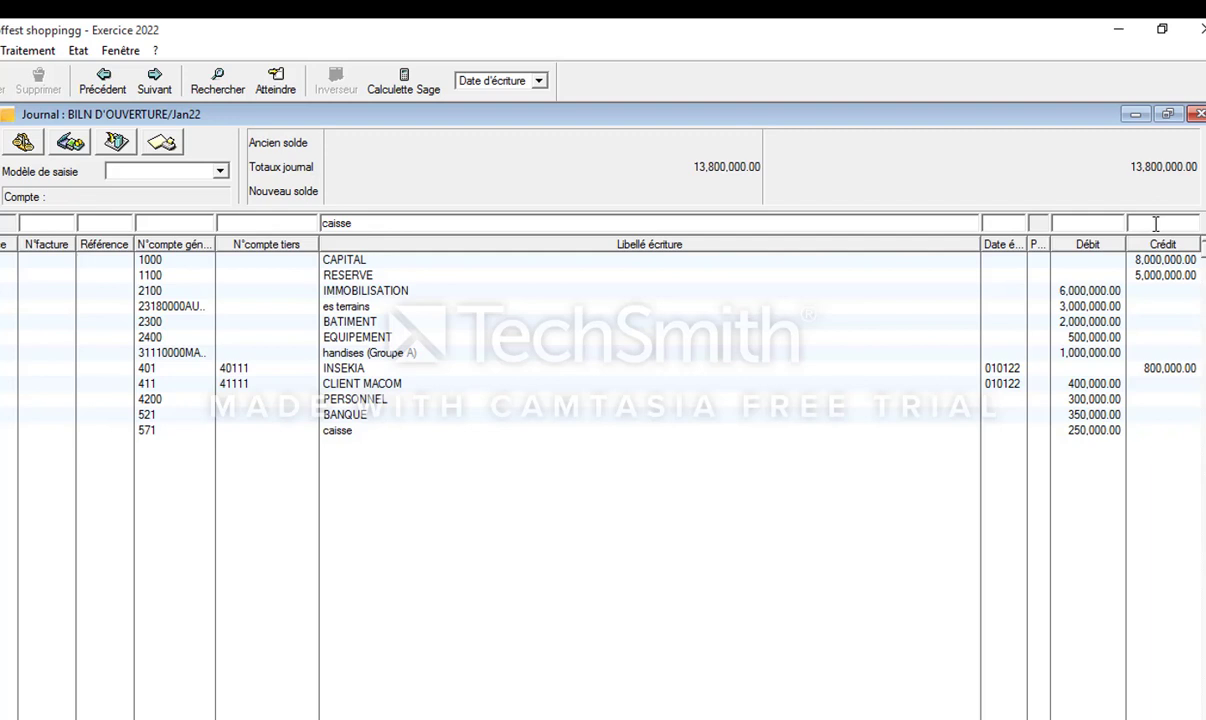
double_click(663, 118)
left_click_drag(667, 140, 617, 191)
left_click(833, 181)
left_click(1197, 114)
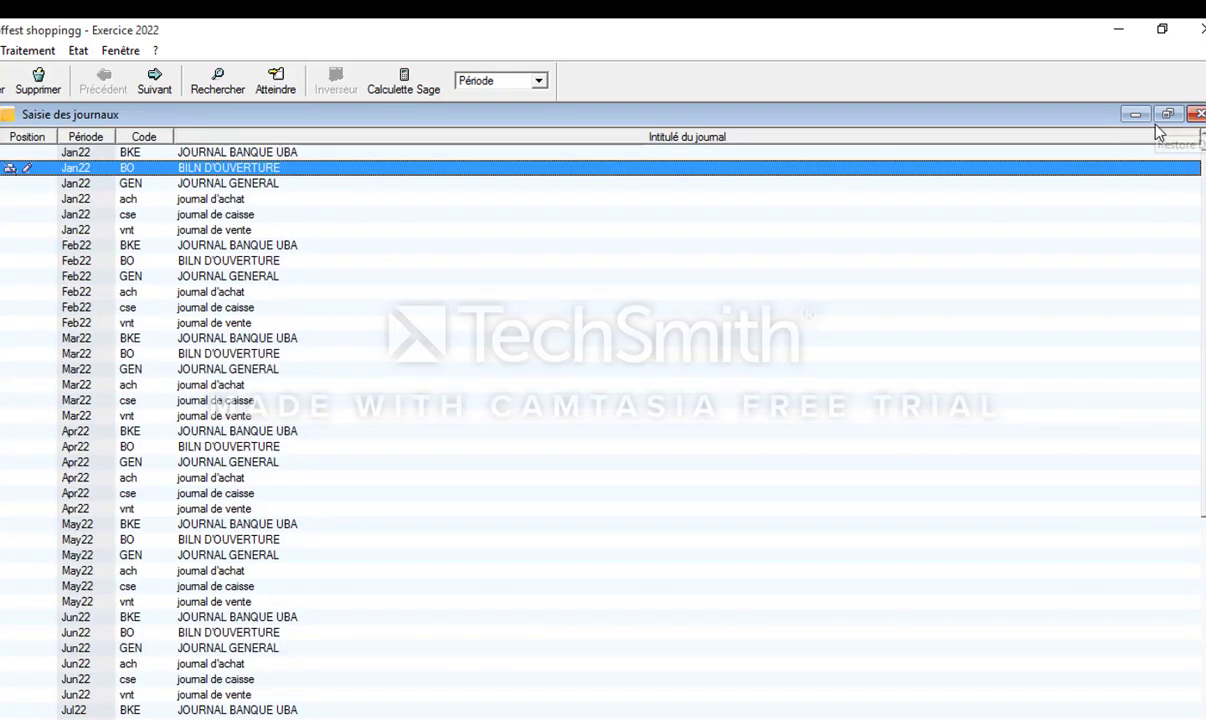